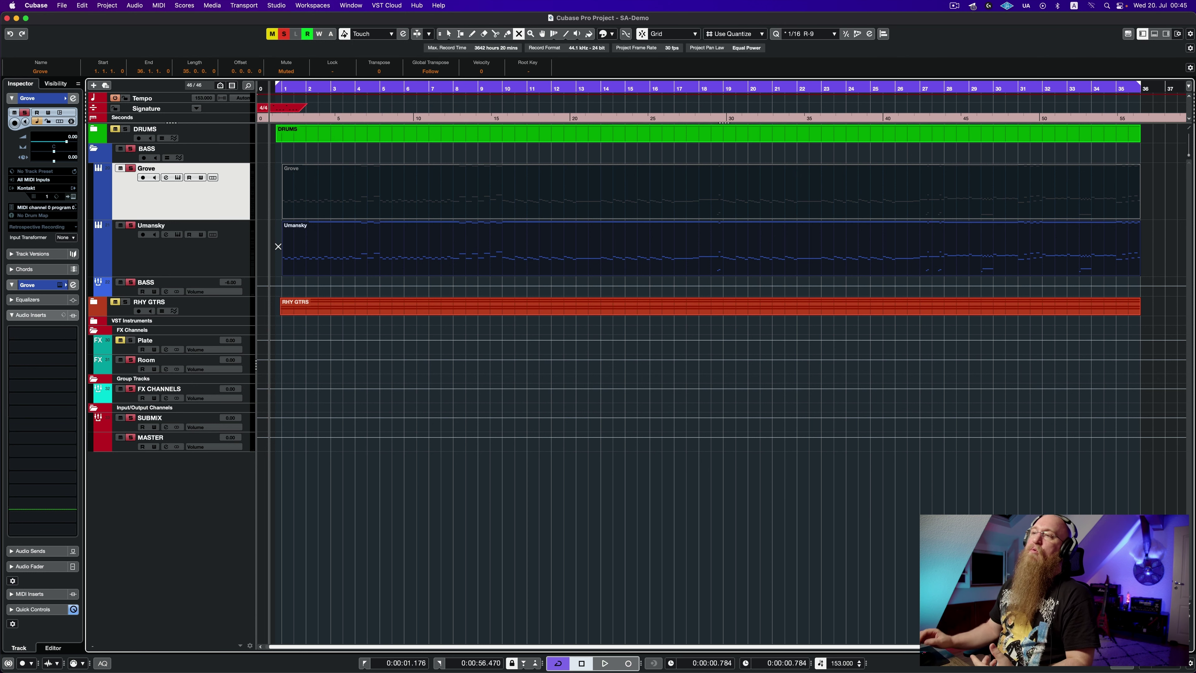
Play back the Umansky bass part, then swap the mutes so the Grove part sounds and the Umansky part is muted
{"action": "left_click", "coordinate": [274, 246]}
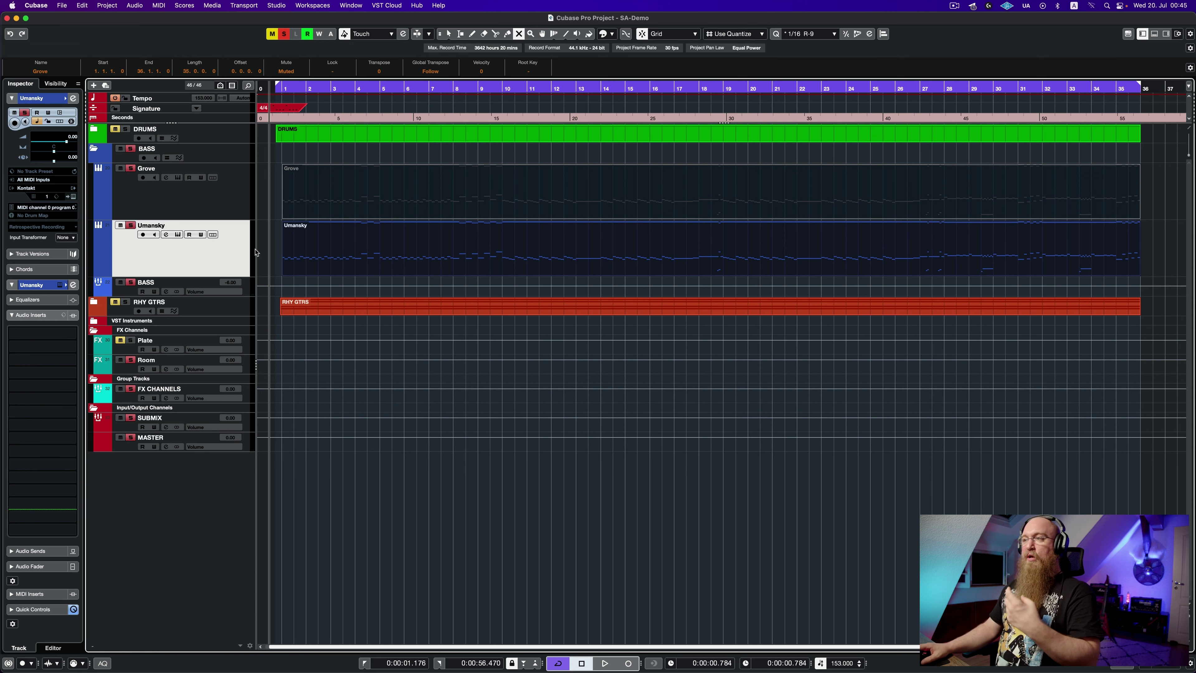
{"action": "key", "text": "space"}
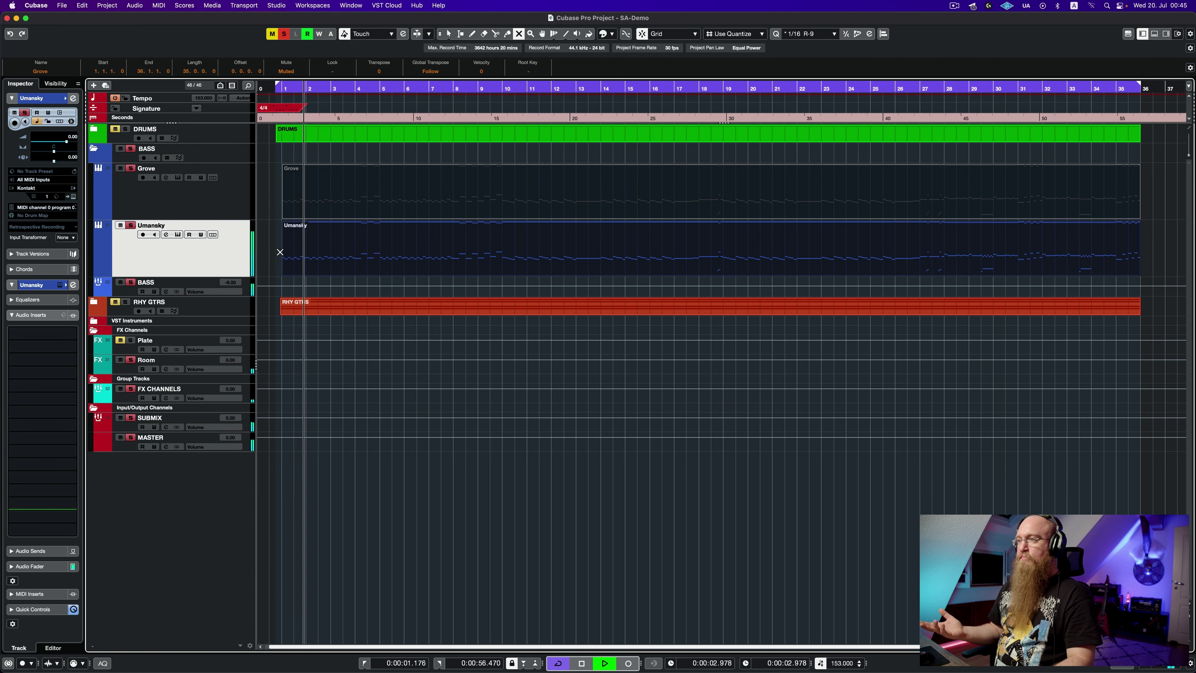
{"action": "left_click", "coordinate": [305, 241]}
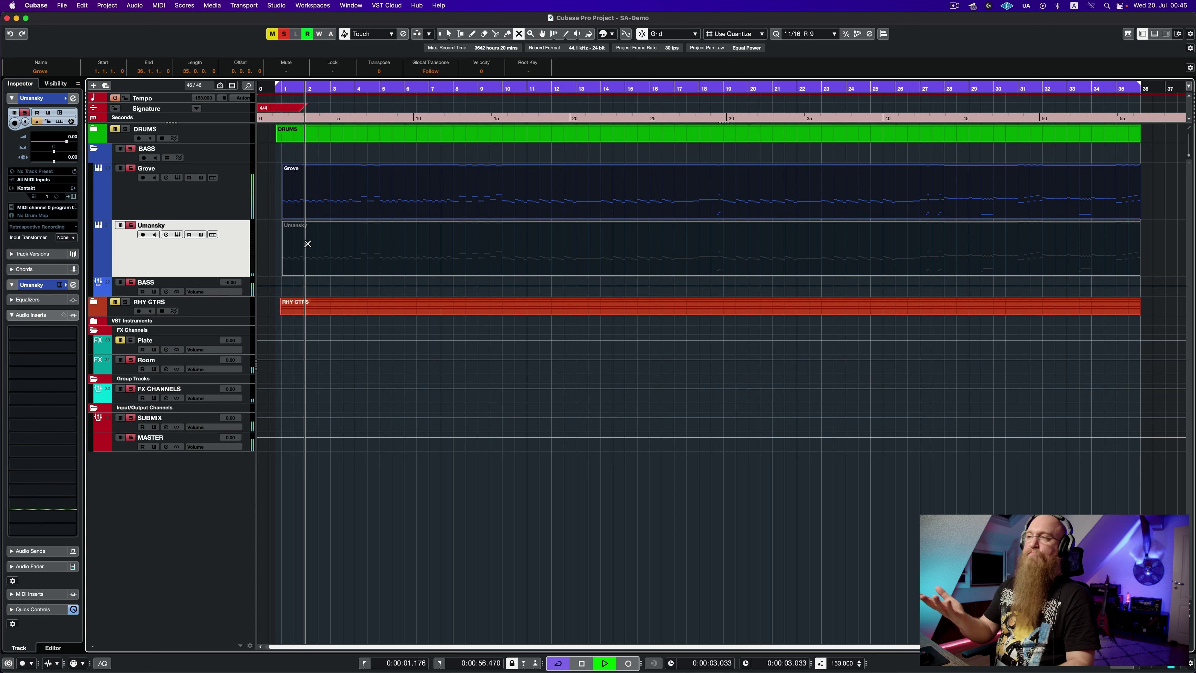
{"action": "key", "text": "space"}
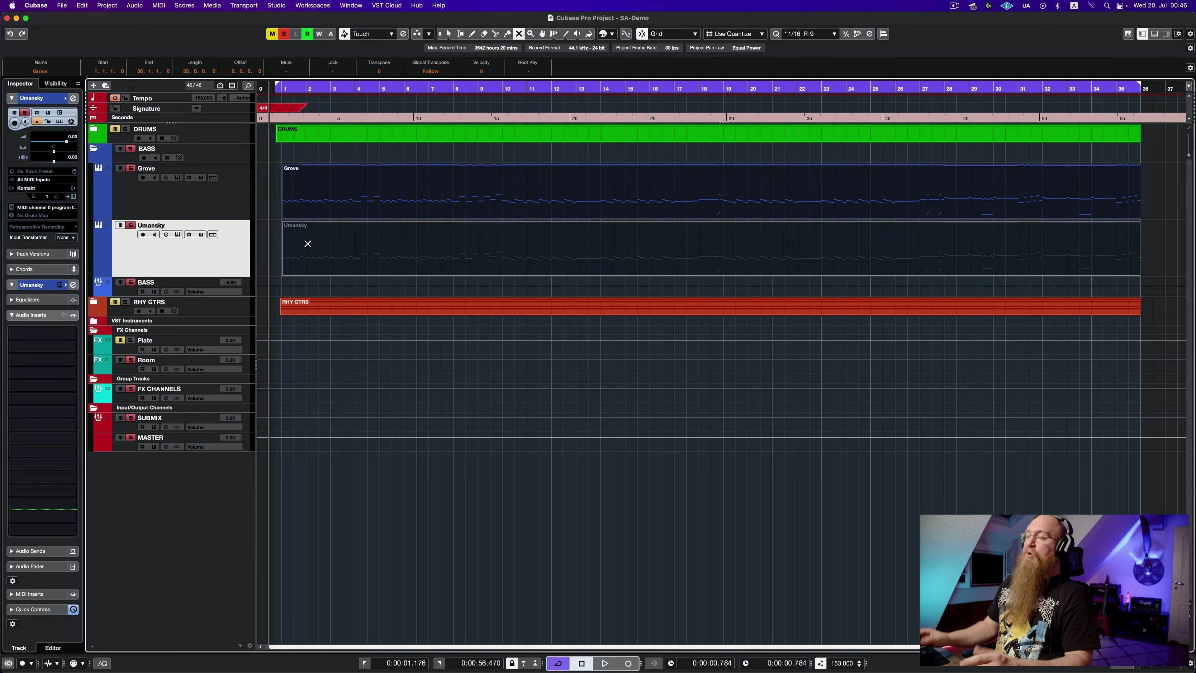
{"action": "key", "text": "1"}
Open the instrument interfaces of the Grove and Umansky tracks and arrange them side by side
{"action": "left_click", "coordinate": [184, 184]}
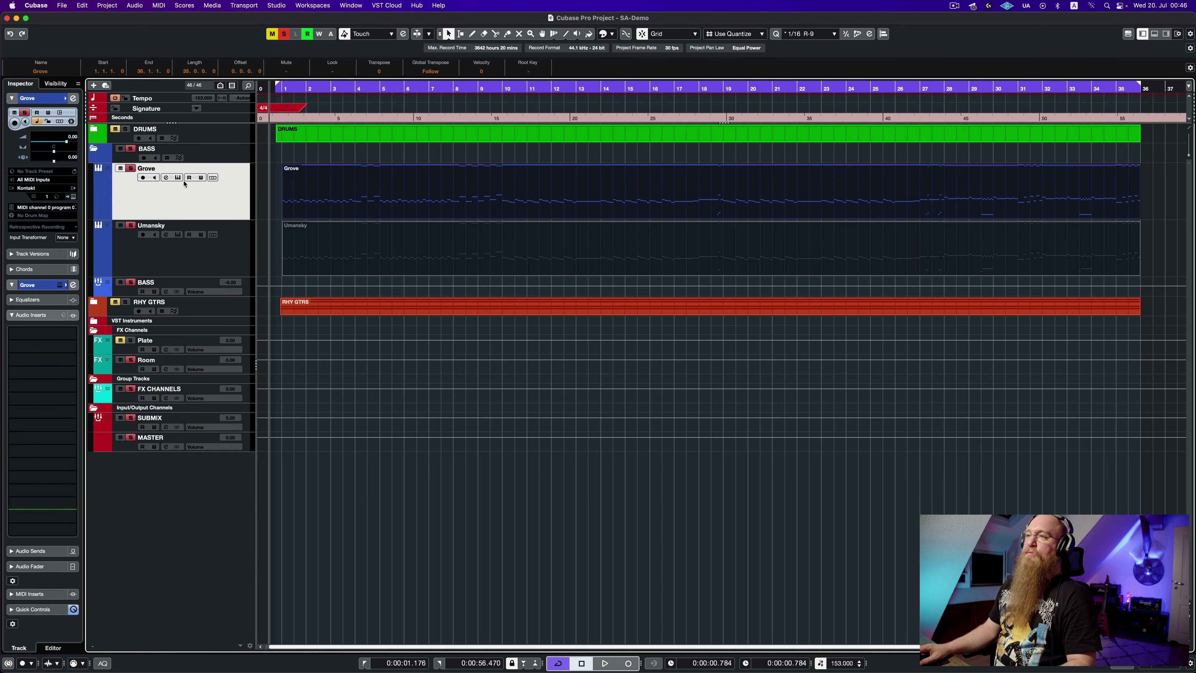
{"action": "left_click", "coordinate": [178, 177]}
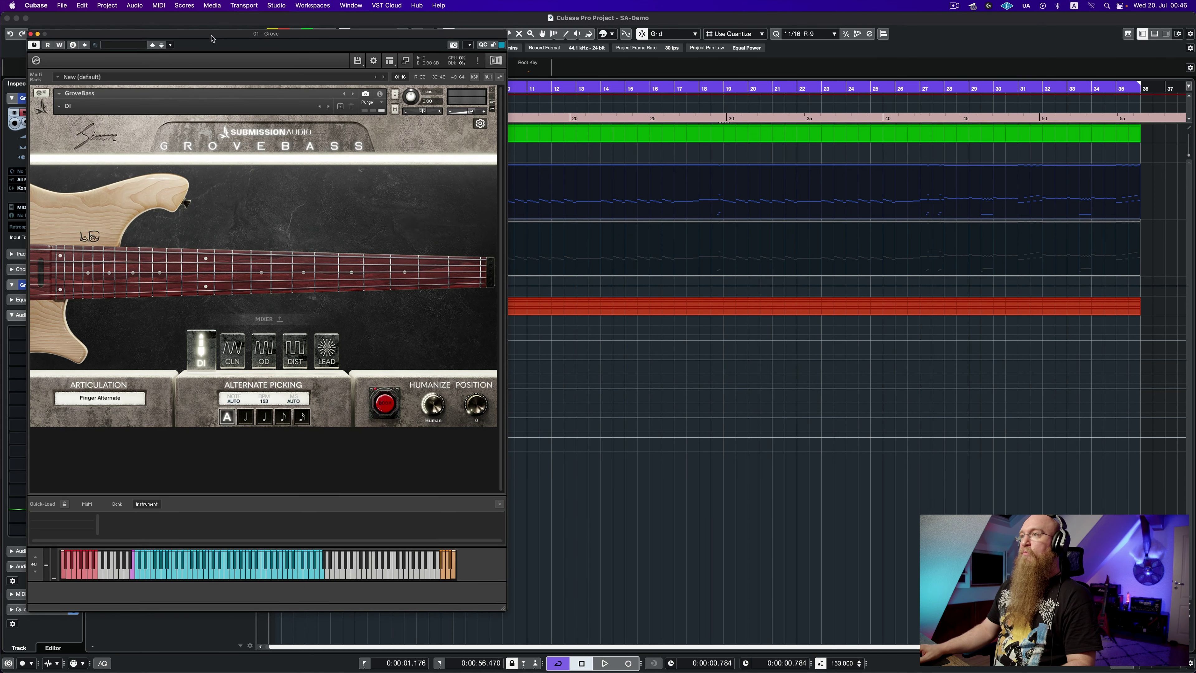
{"action": "mouse_move", "coordinate": [213, 39]}
{"action": "left_mouse_down"}
{"action": "mouse_move", "coordinate": [470, 53]}
{"action": "mouse_move", "coordinate": [194, 37]}
{"action": "left_mouse_up"}
{"action": "left_click", "coordinate": [178, 234]}
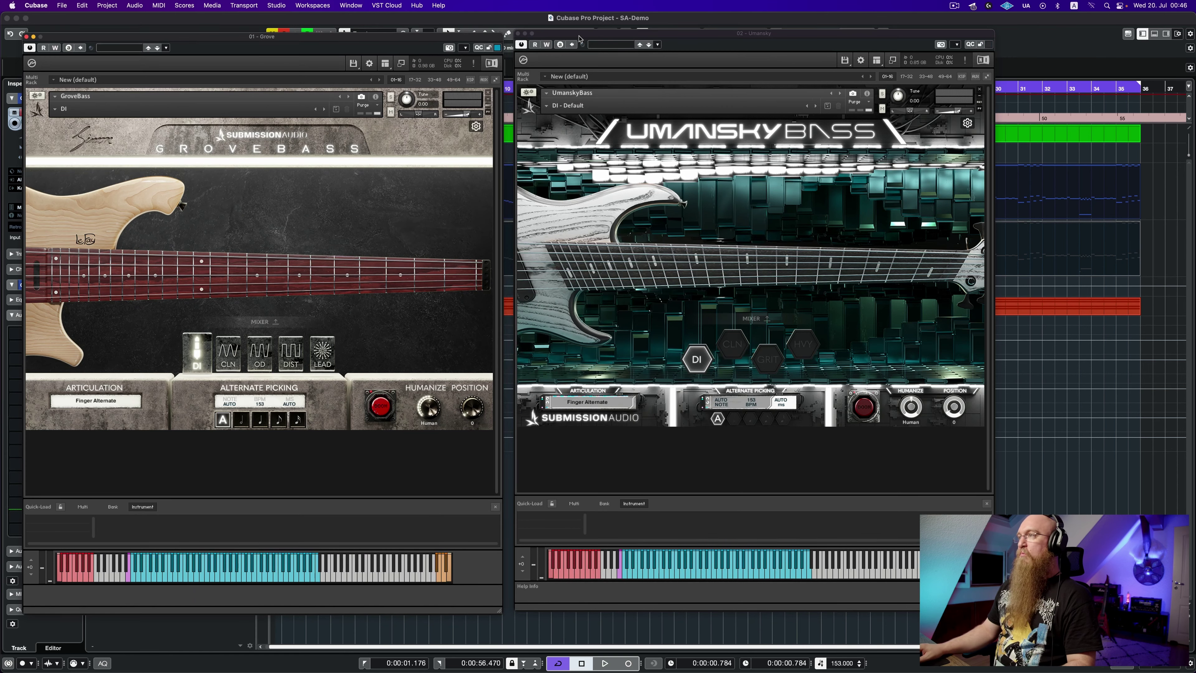
{"action": "left_click_drag", "start_coordinate": [581, 39], "coordinate": [572, 41]}
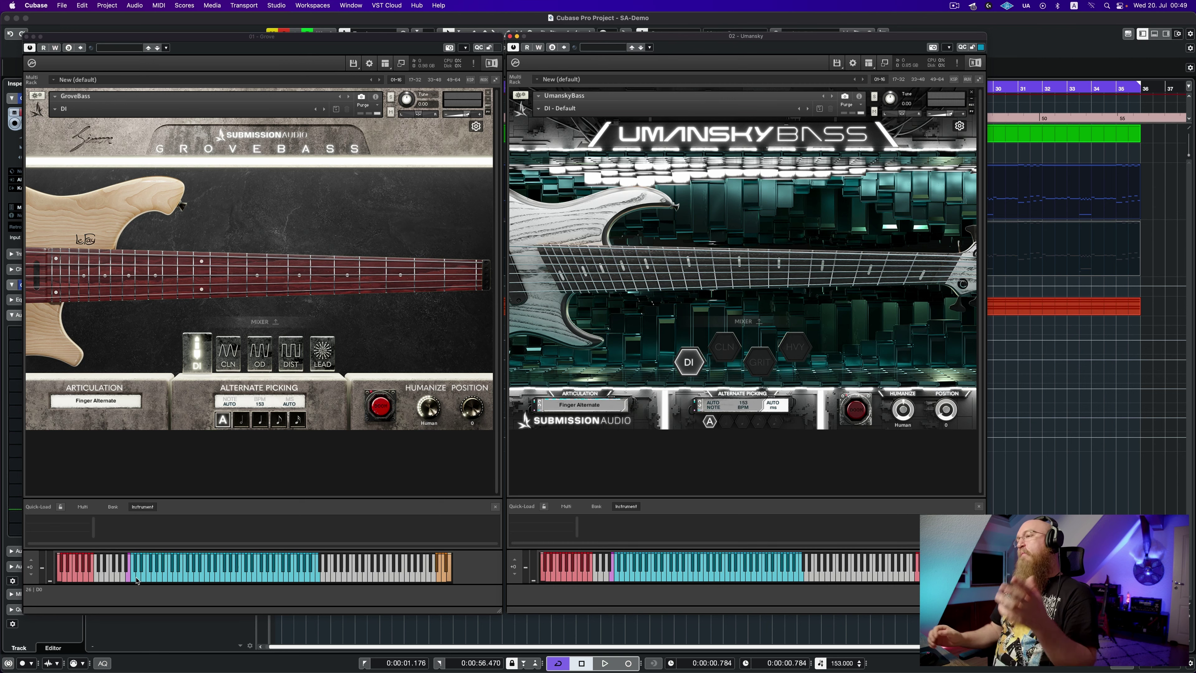
Close the UmanskyBass interface and play the Grove bass part while watching the GroveBass fretboard
{"action": "left_click", "coordinate": [509, 36]}
{"action": "left_click_drag", "start_coordinate": [437, 39], "coordinate": [577, 49]}
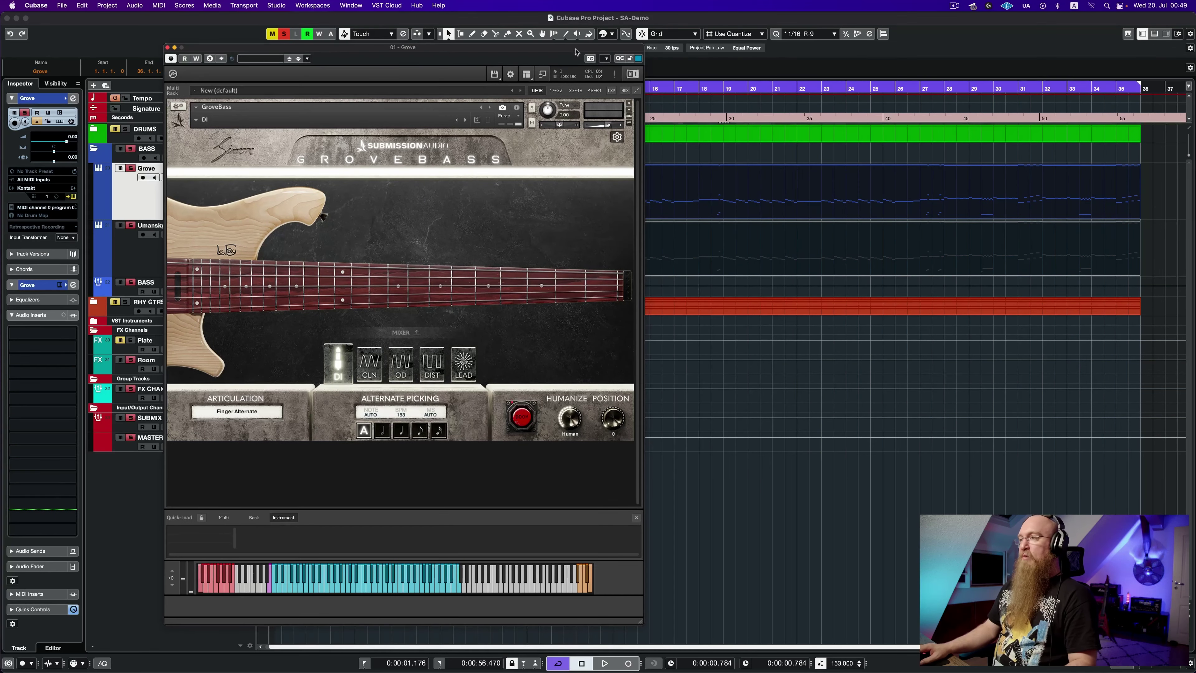
{"action": "key", "text": "space"}
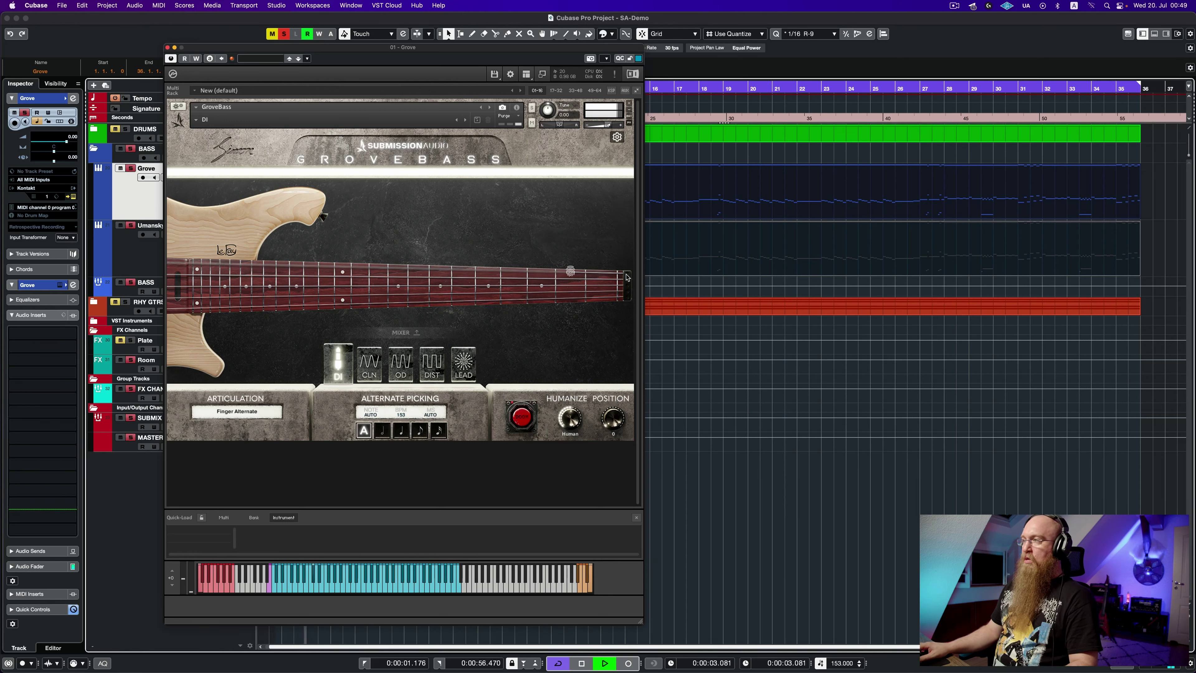
{"action": "key", "text": "space"}
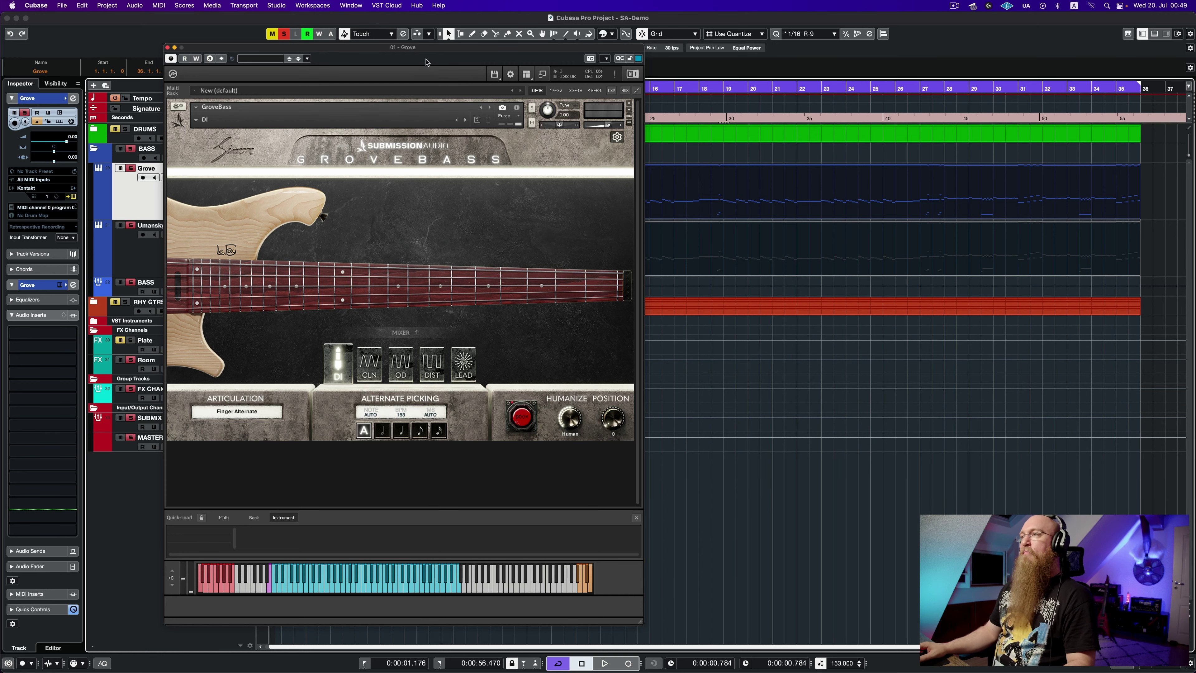
Bring UmanskyBass back beside GroveBass and look through the preset lists of both instruments
{"action": "left_click_drag", "start_coordinate": [428, 51], "coordinate": [352, 49]}
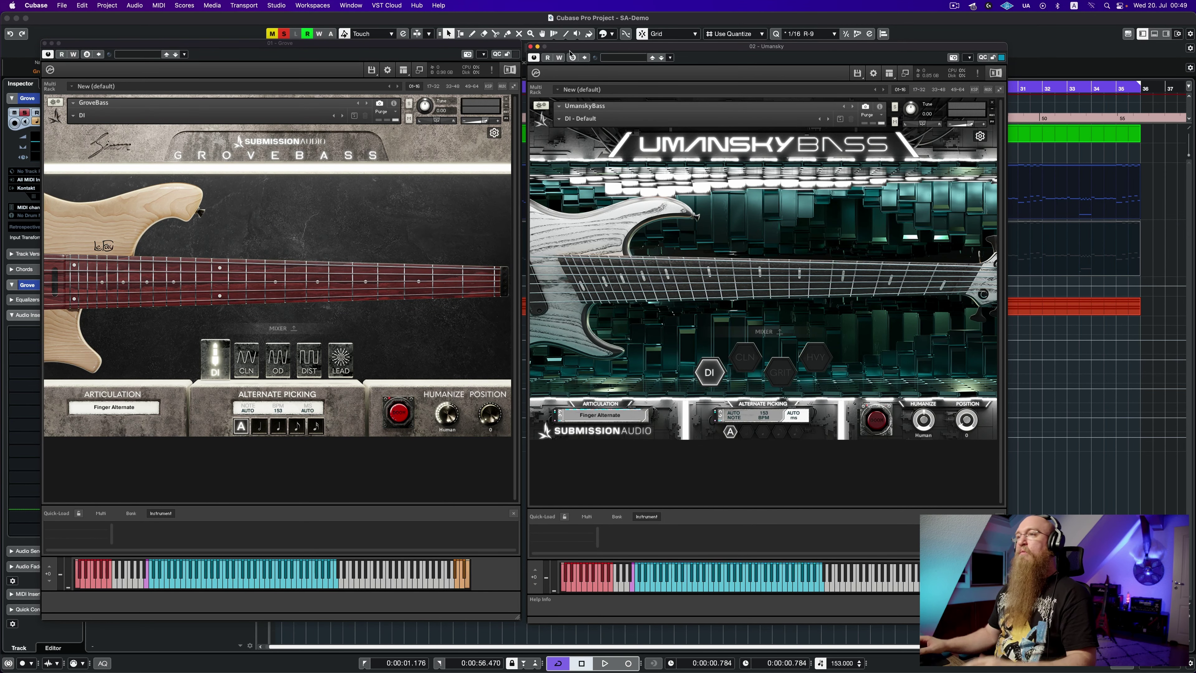
{"action": "left_click", "coordinate": [73, 115]}
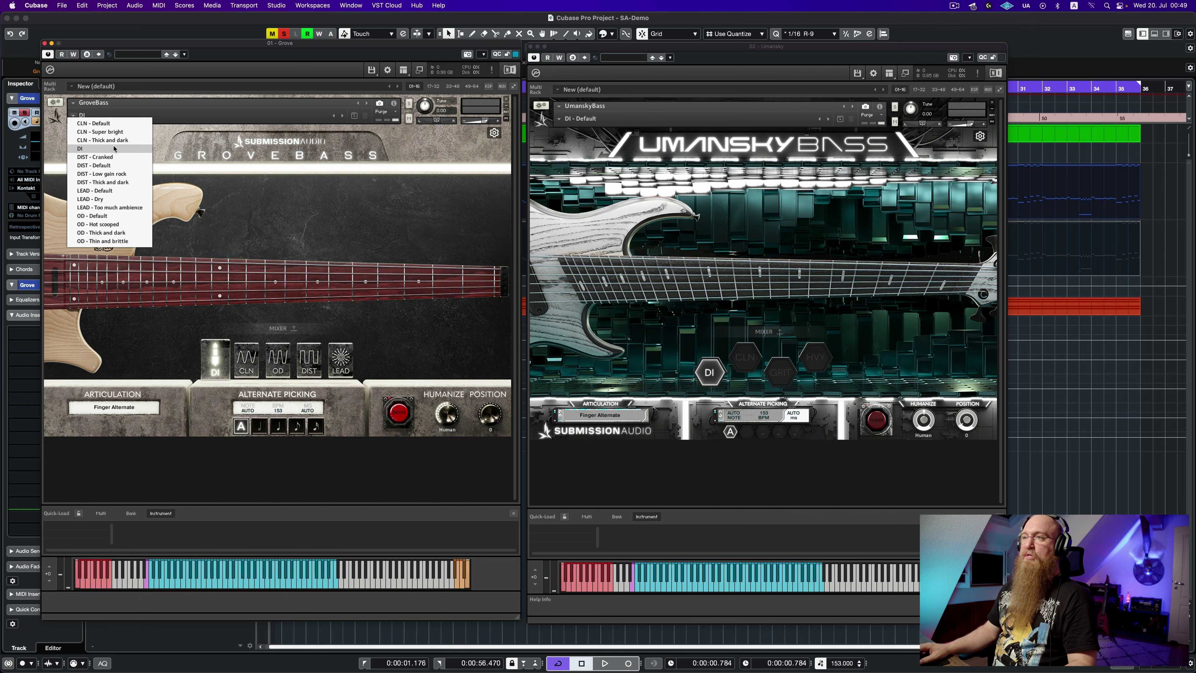
{"action": "left_click", "coordinate": [559, 118]}
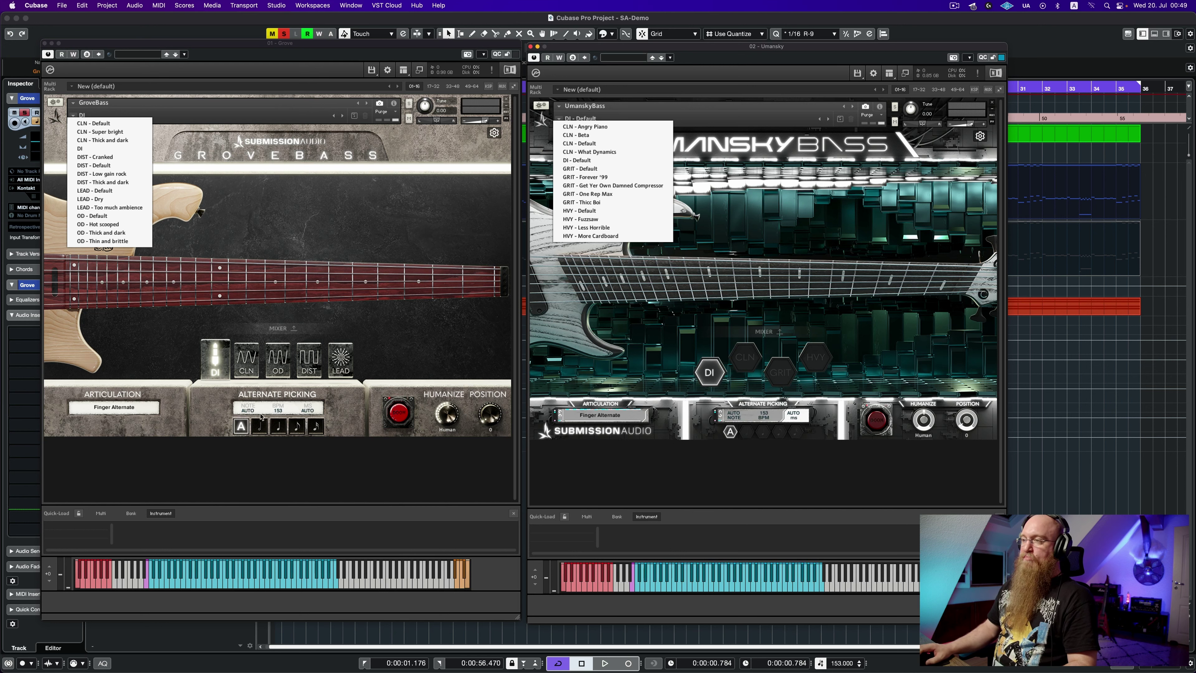
{"action": "left_click", "coordinate": [390, 419]}
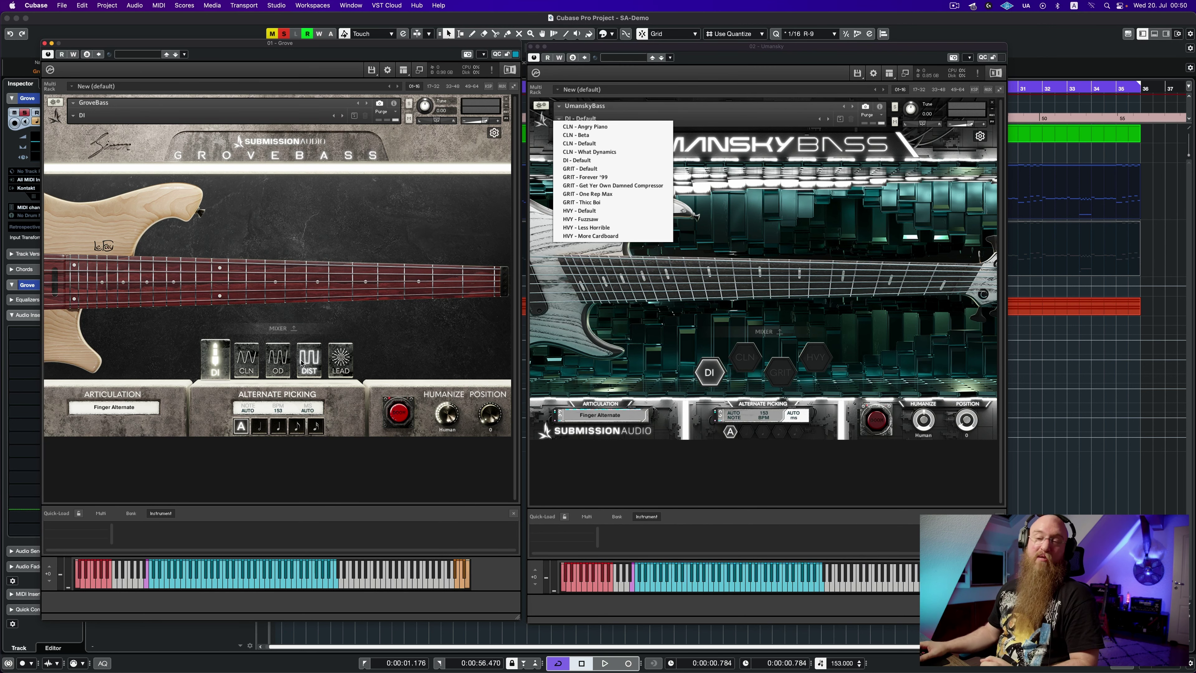
{"action": "left_click", "coordinate": [728, 478]}
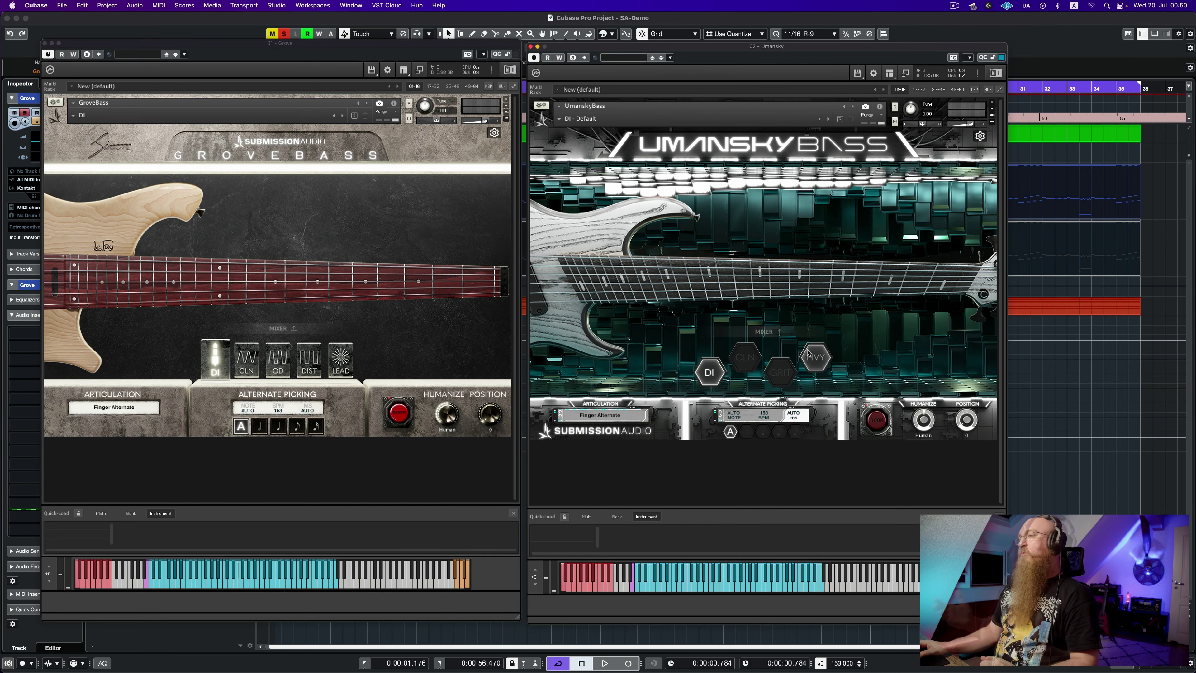
Show the mixer pages of both bass instruments and load the OD - Default preset in GroveBass
{"action": "left_click", "coordinate": [778, 335]}
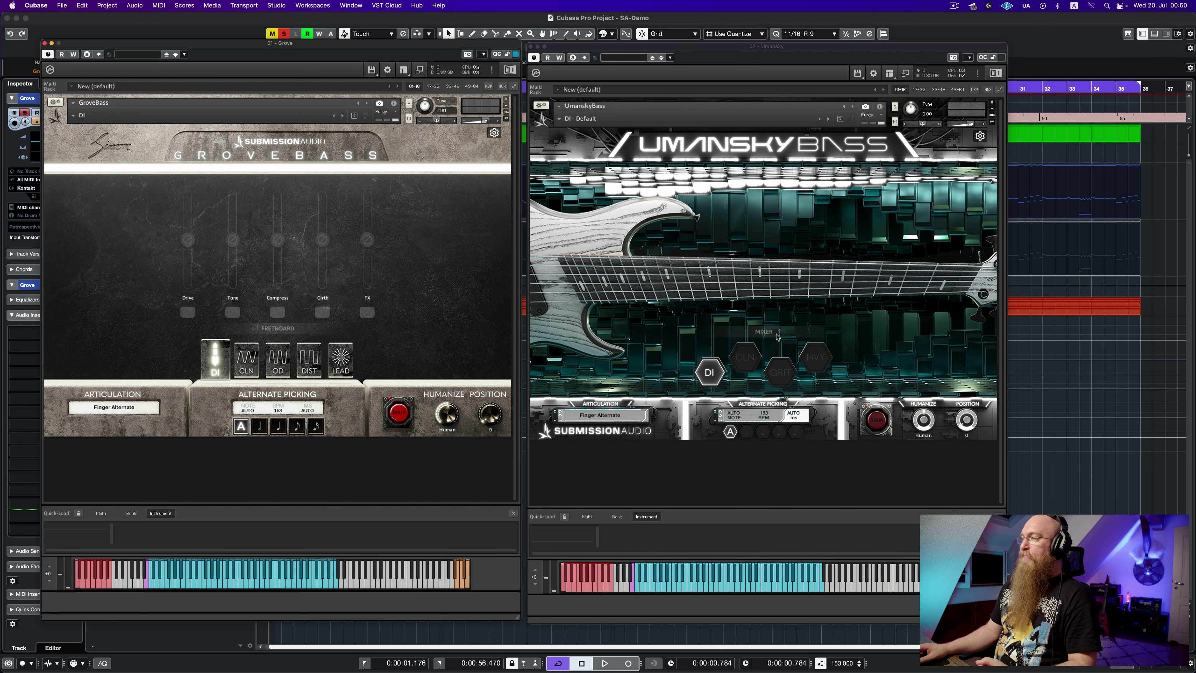
{"action": "left_click", "coordinate": [778, 335]}
{"action": "left_click", "coordinate": [277, 329]}
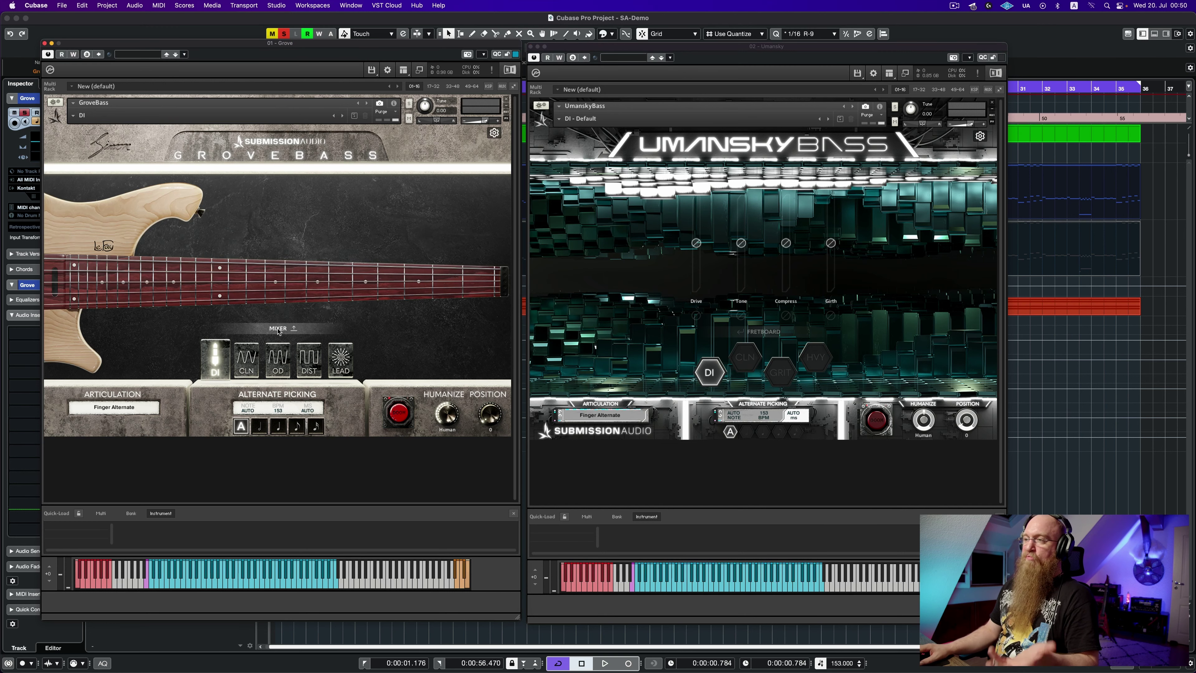
{"action": "left_click", "coordinate": [279, 329]}
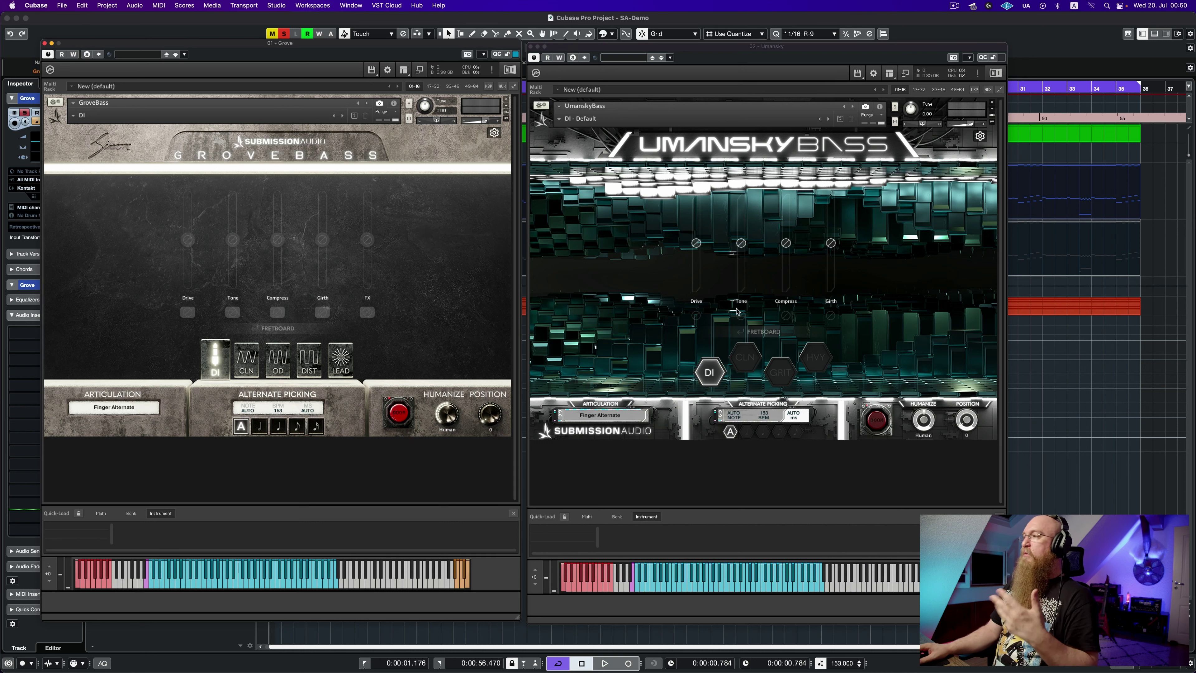
{"action": "left_click", "coordinate": [77, 115]}
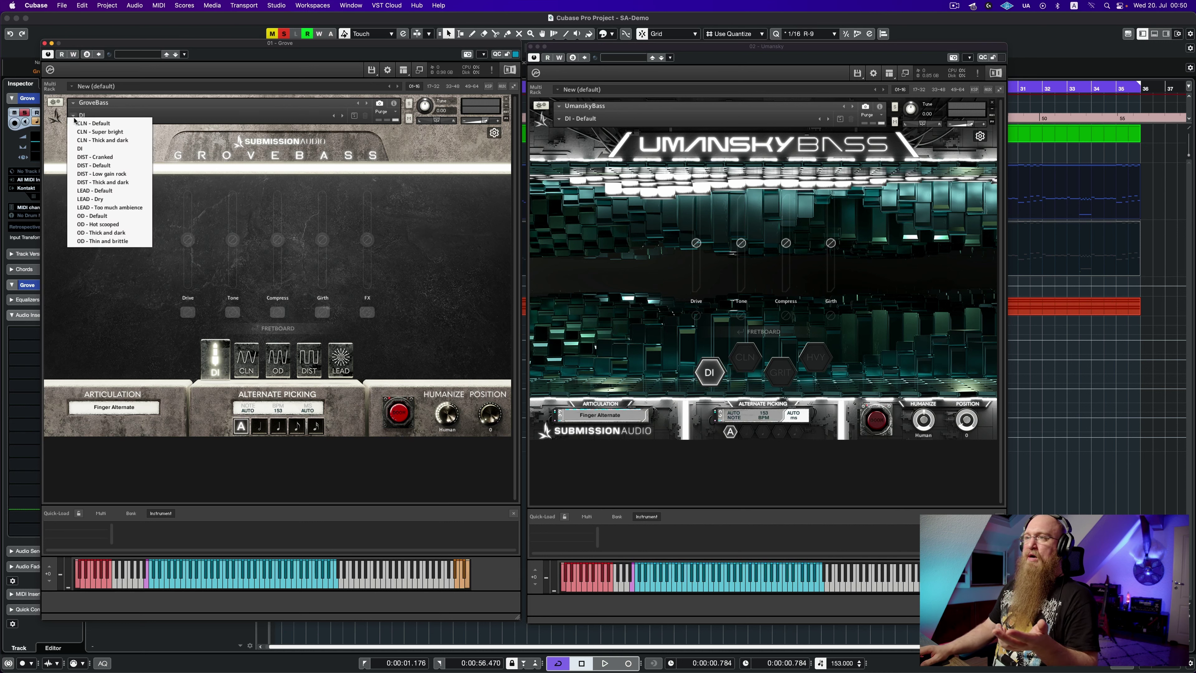
{"action": "left_click", "coordinate": [92, 216]}
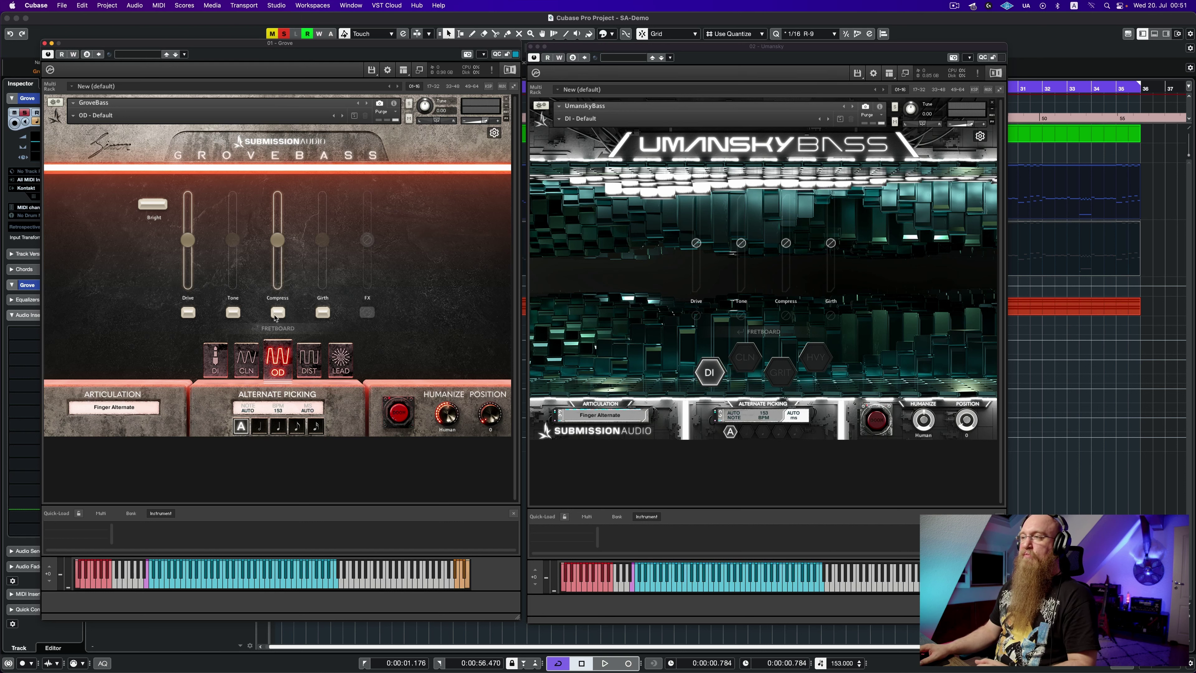
Try switching the Girth and Tone effects on and off in the GroveBass mixer
{"action": "left_click", "coordinate": [323, 313]}
{"action": "left_click", "coordinate": [322, 313]}
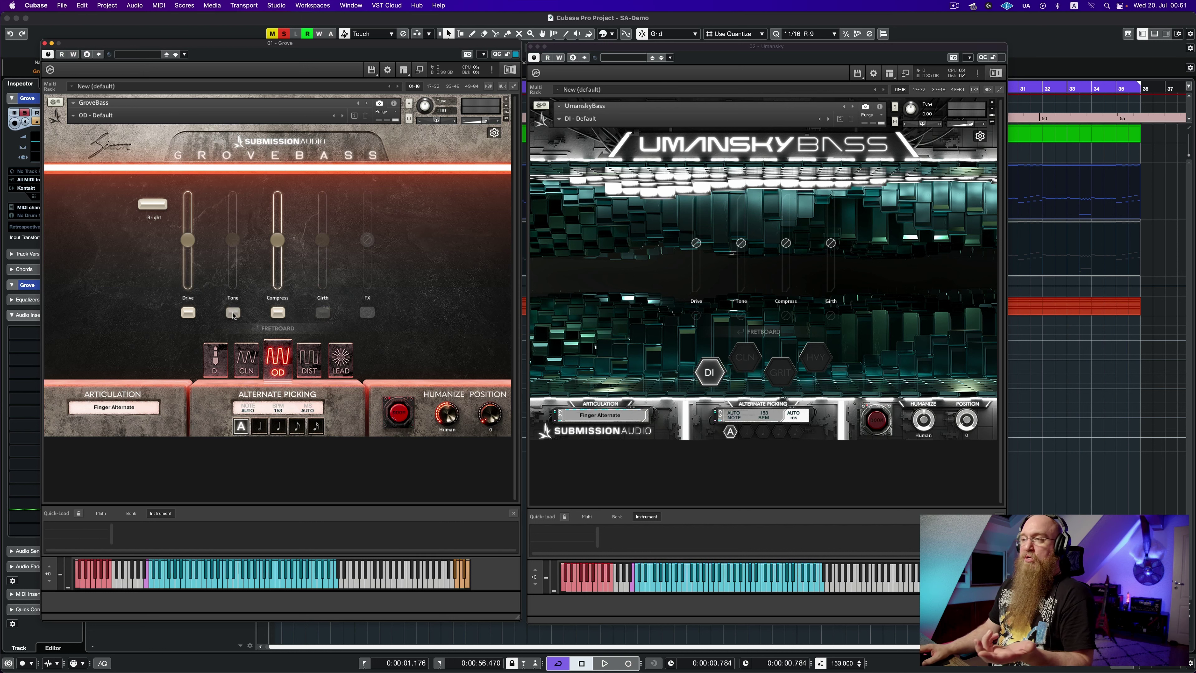
{"action": "left_click", "coordinate": [233, 315]}
{"action": "left_click", "coordinate": [234, 315]}
{"action": "left_click", "coordinate": [235, 316]}
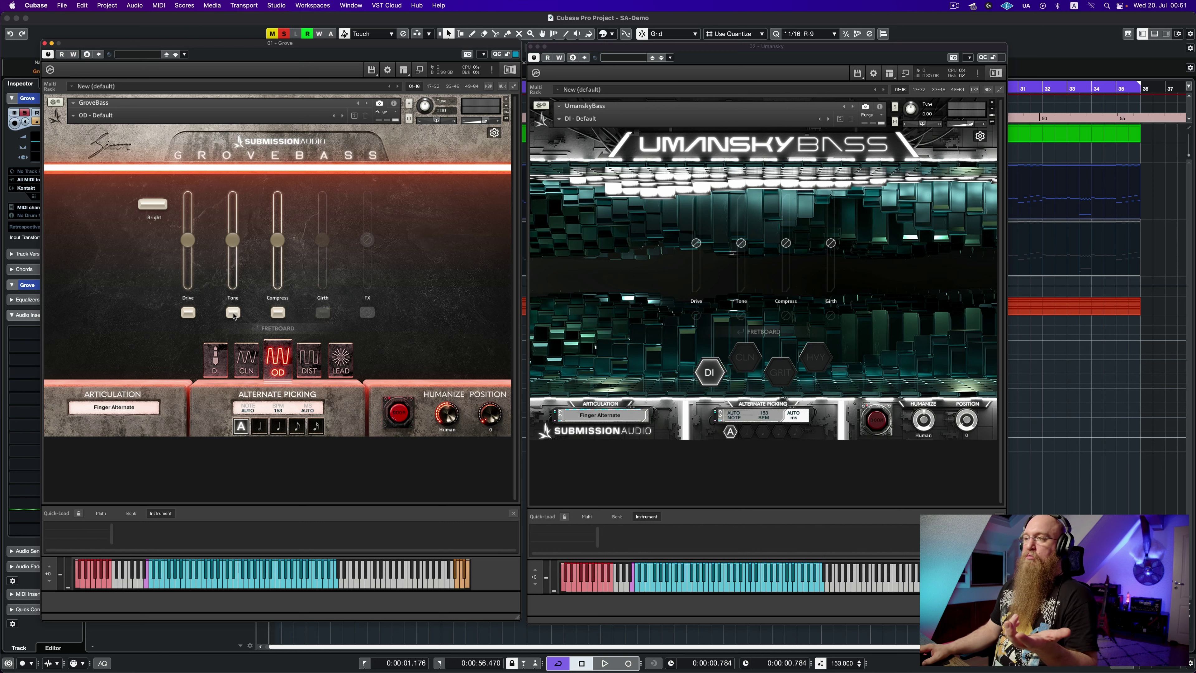
{"action": "left_click", "coordinate": [234, 315]}
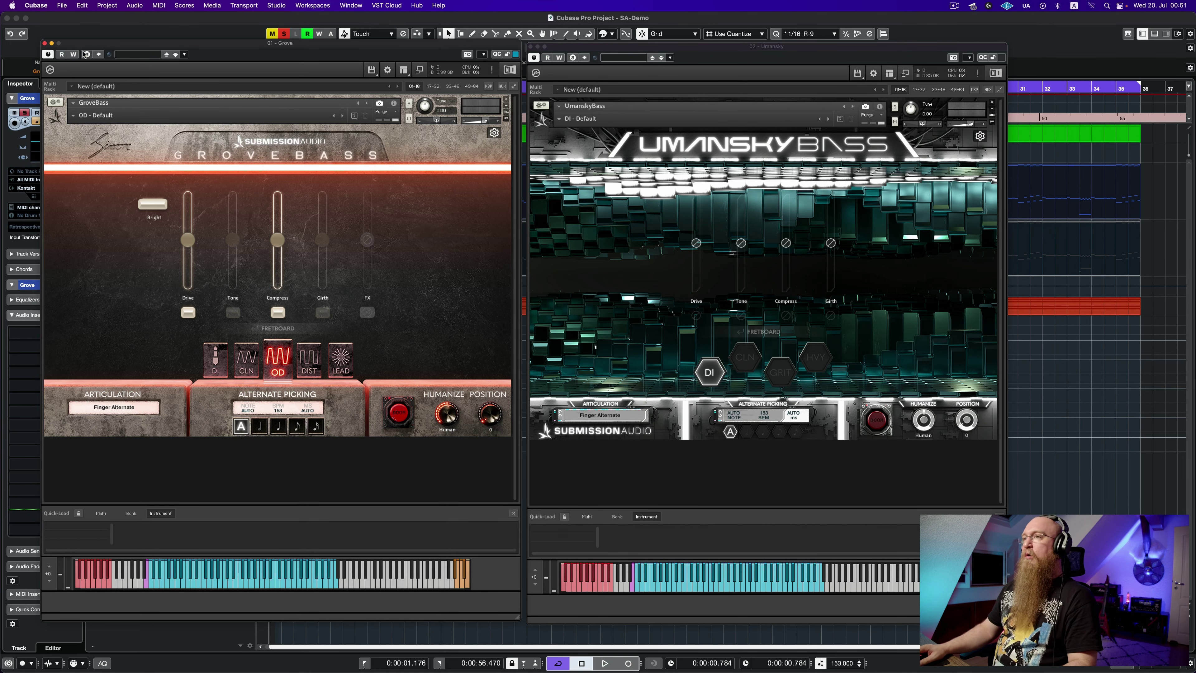
Close both bass instrument interfaces and open the Grove MIDI part in the lower-zone Key Editor
{"action": "left_click", "coordinate": [45, 44]}
{"action": "left_click", "coordinate": [531, 46]}
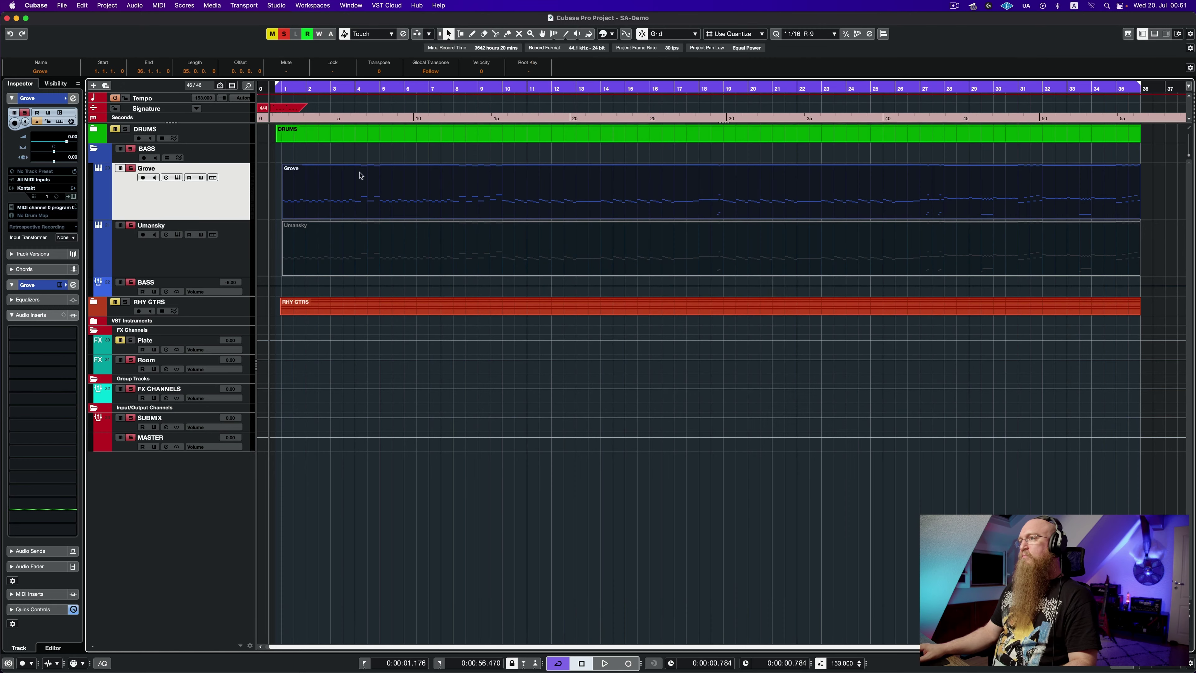
{"action": "double_click", "coordinate": [325, 192]}
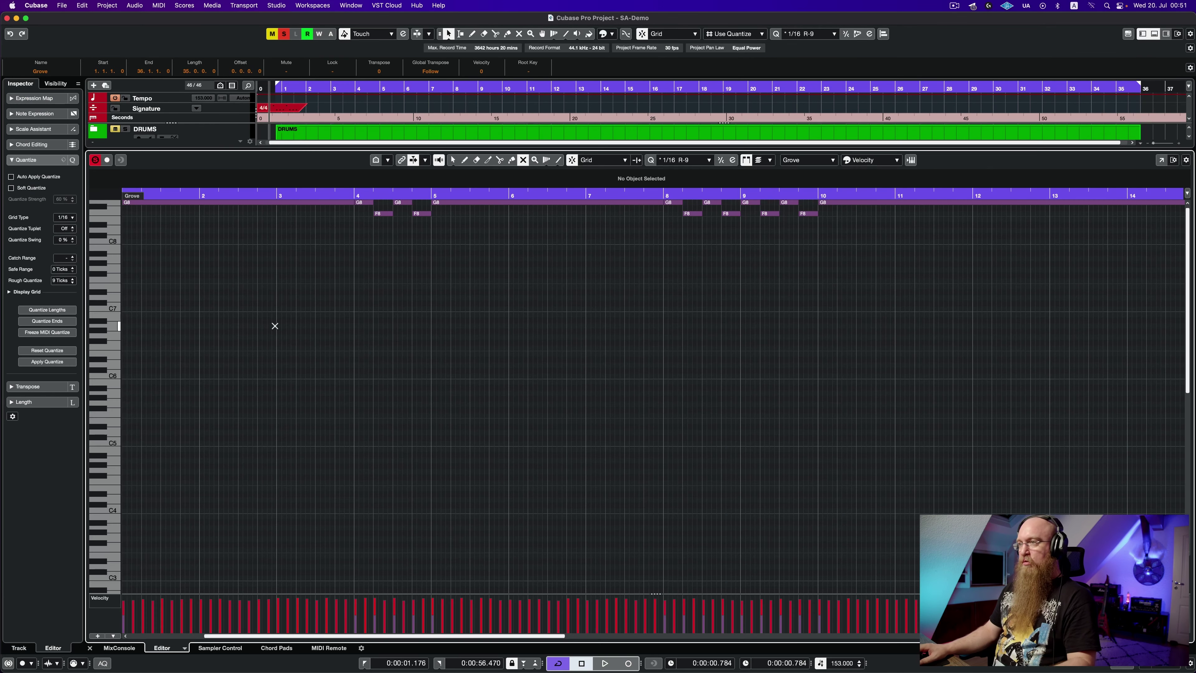
Examine the Grove part's low bass notes and the high keyswitch notes above them
{"action": "scroll", "coordinate": [280, 333], "scroll_direction": "left", "scroll_amount": 5}
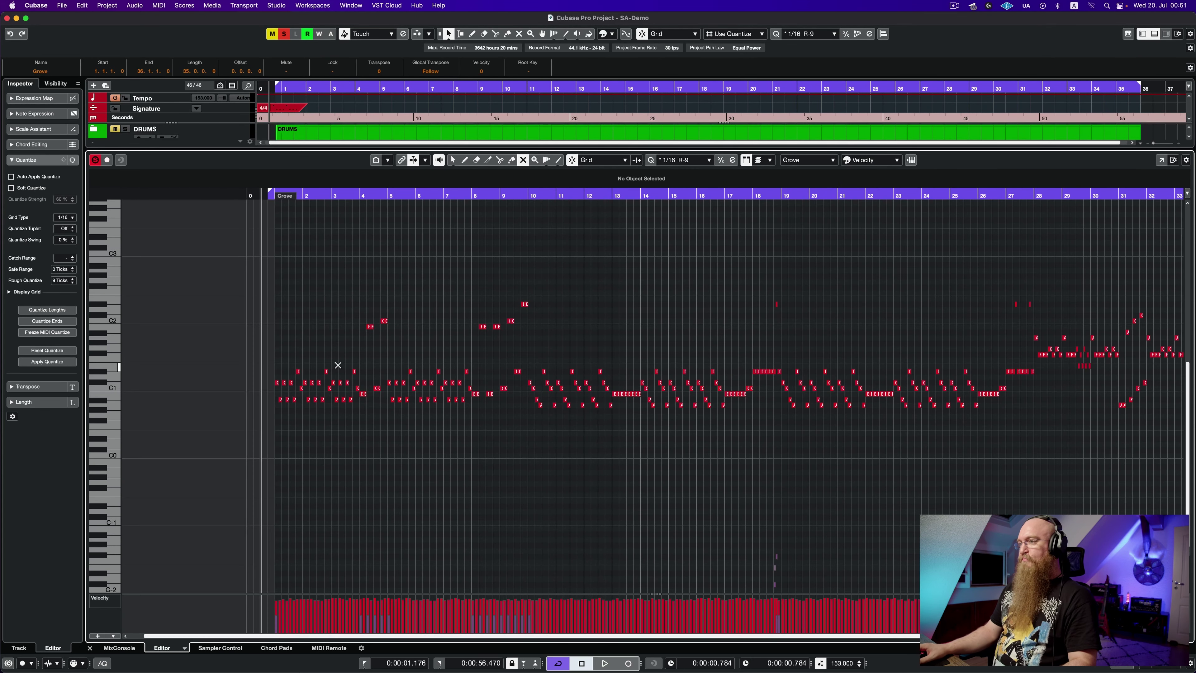
{"action": "scroll", "coordinate": [277, 320], "scroll_direction": "down", "scroll_amount": 2}
{"action": "scroll", "coordinate": [300, 346], "scroll_direction": "up", "scroll_amount": 1}
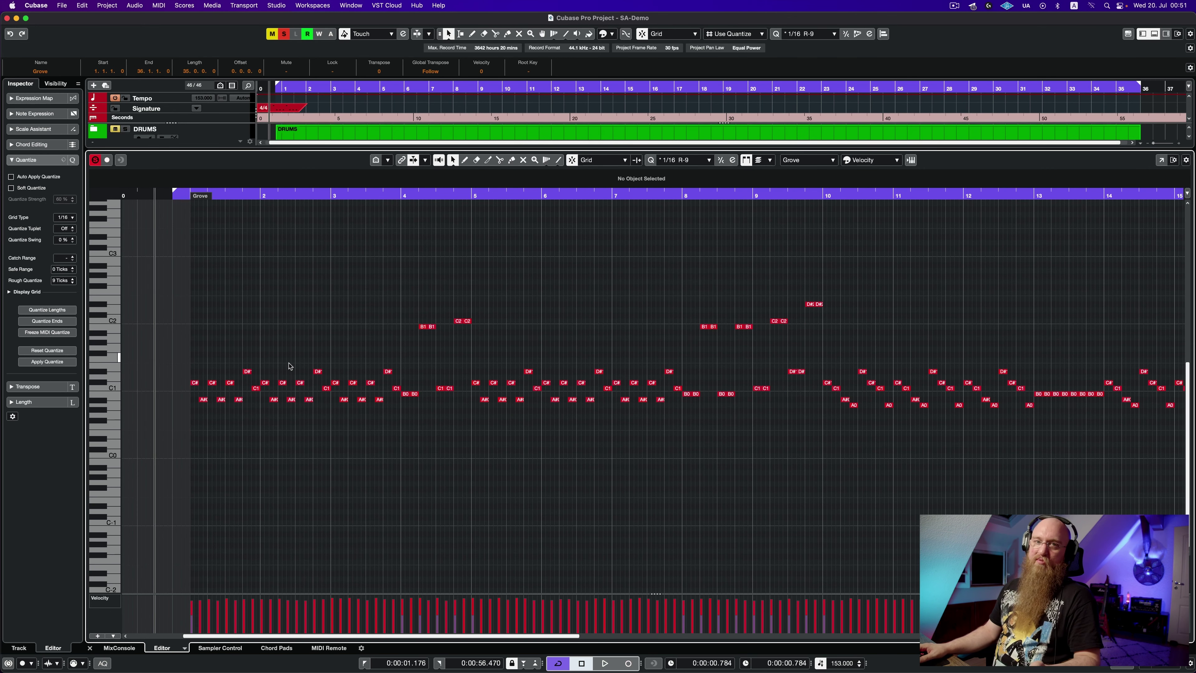
{"action": "scroll", "coordinate": [280, 381], "scroll_direction": "up", "scroll_amount": 3}
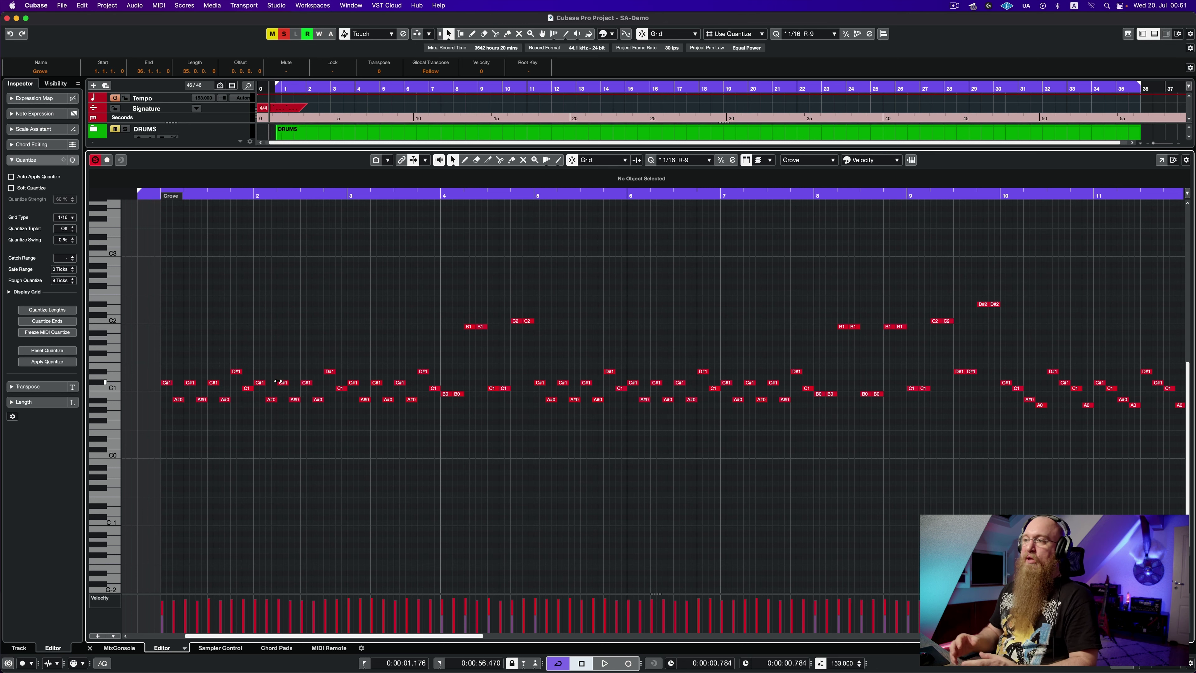
{"action": "key", "text": "1"}
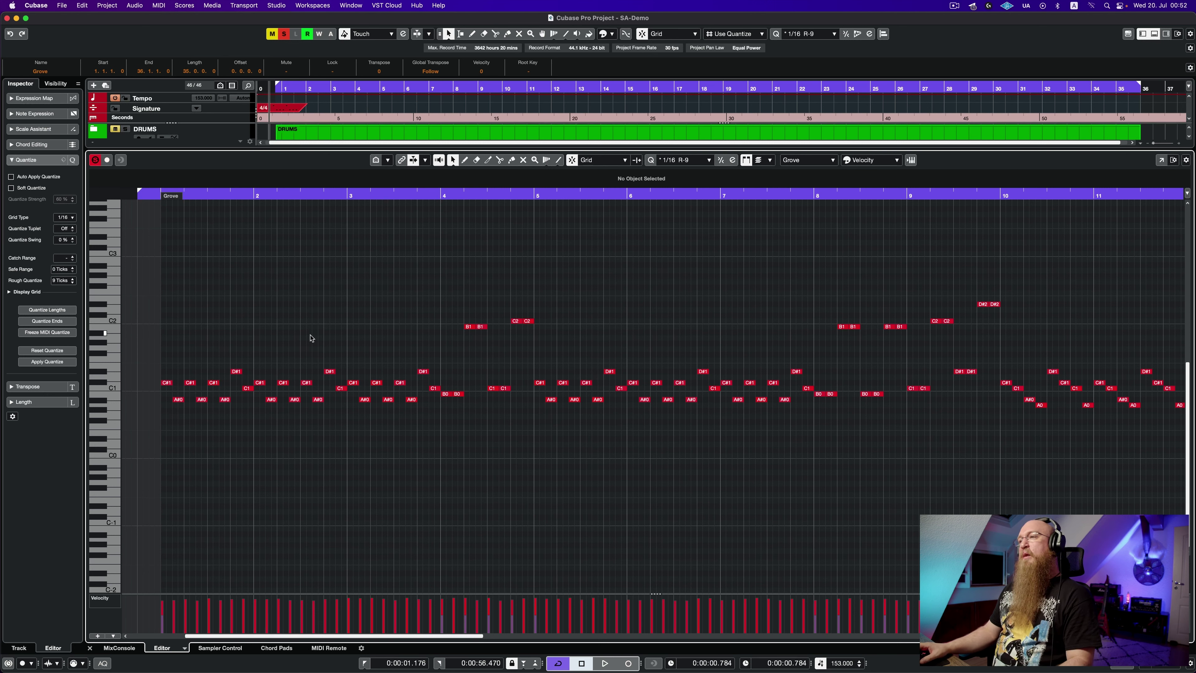
{"action": "key", "text": "g"}
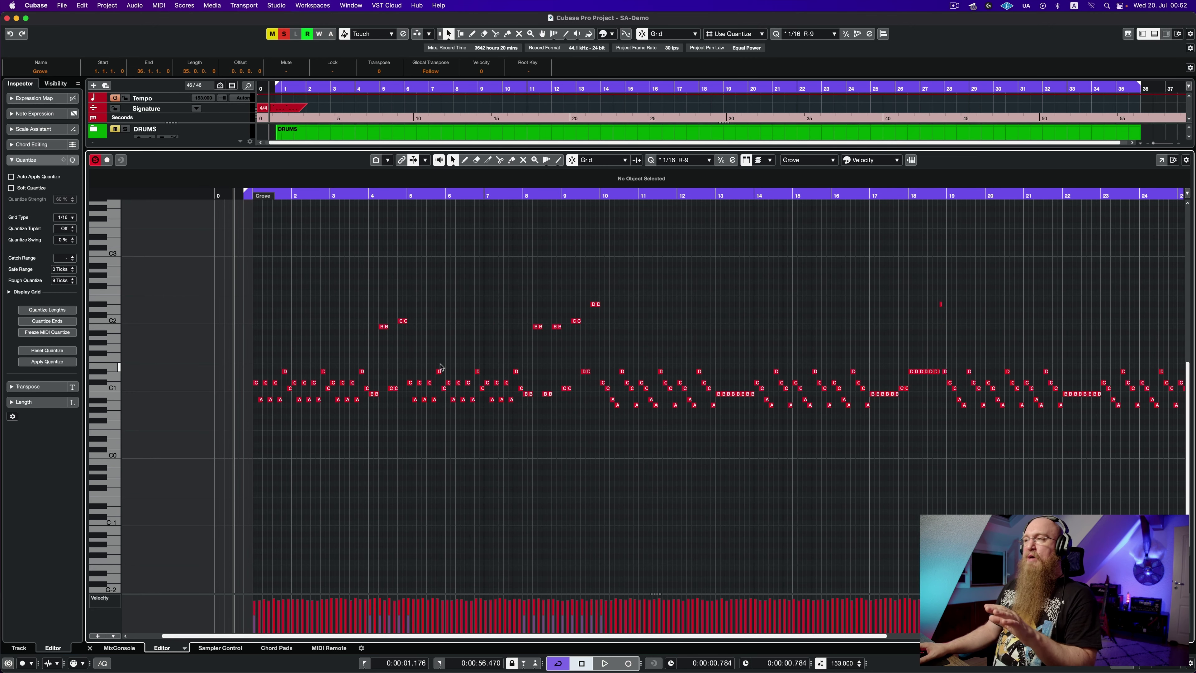
{"action": "scroll", "coordinate": [435, 365], "scroll_direction": "up", "scroll_amount": 10}
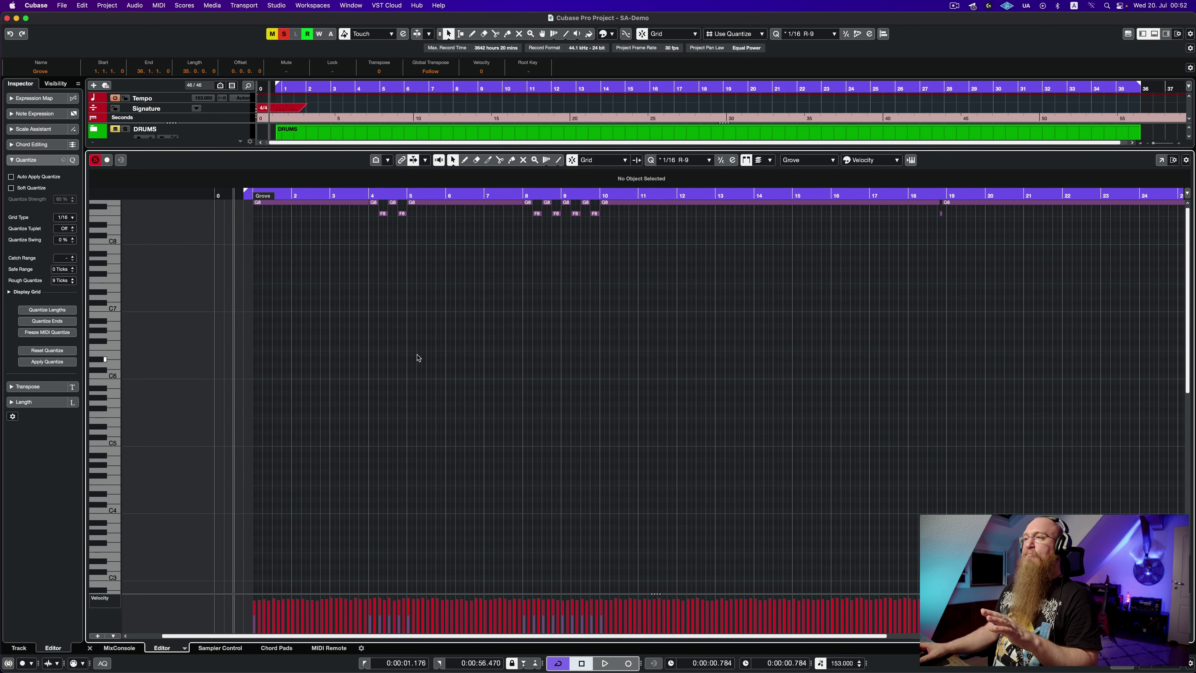
{"action": "scroll", "coordinate": [376, 329], "scroll_direction": "down", "scroll_amount": 10}
{"action": "scroll", "coordinate": [282, 269], "scroll_direction": "up", "scroll_amount": 10}
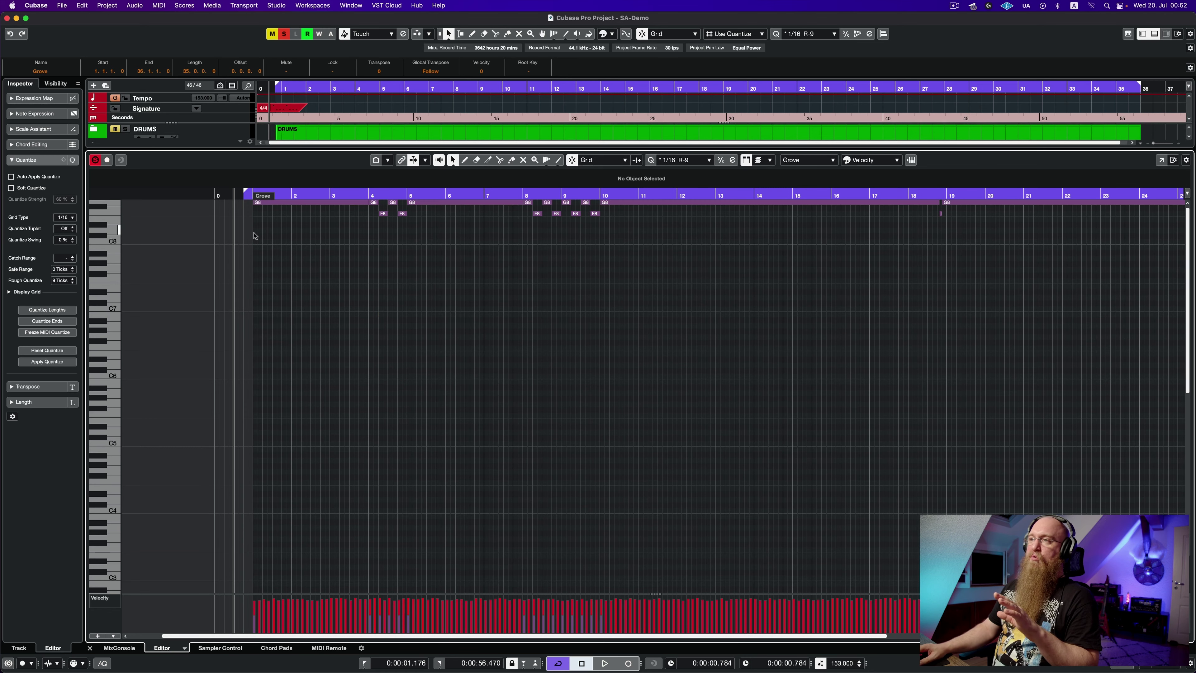
Limit the Key Editor's pitch display to the pitches that contain notes in the Grove part
{"action": "left_click", "coordinate": [375, 159]}
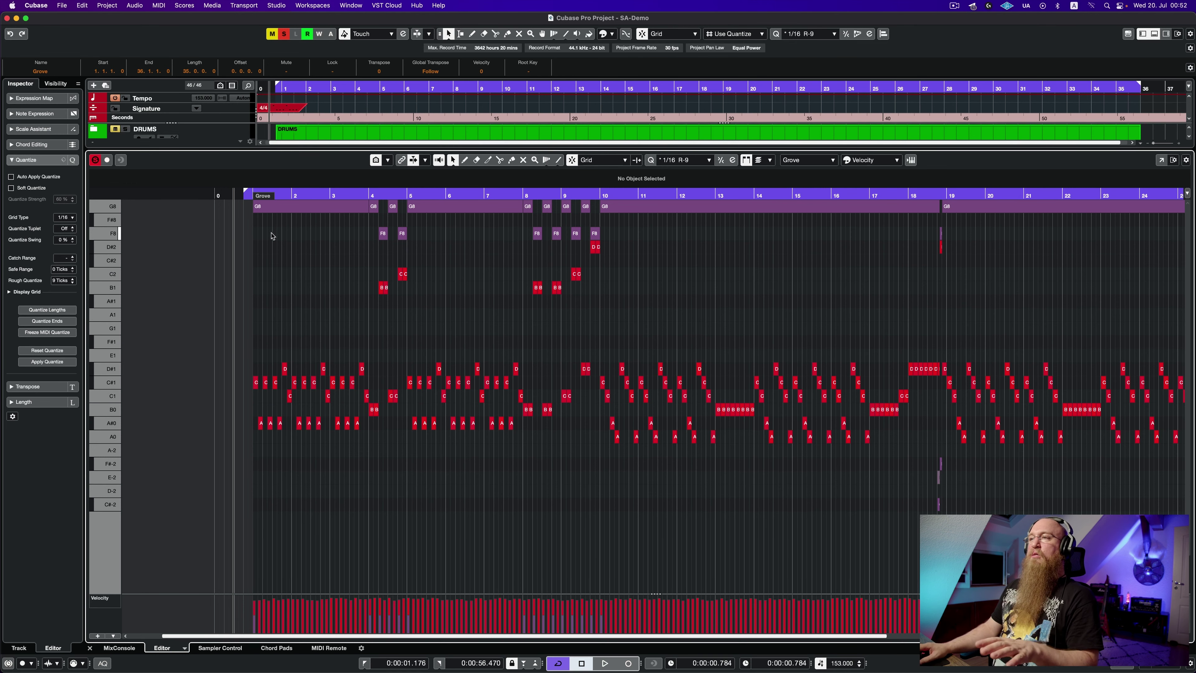
{"action": "key", "text": "h"}
{"action": "key", "text": "h"}
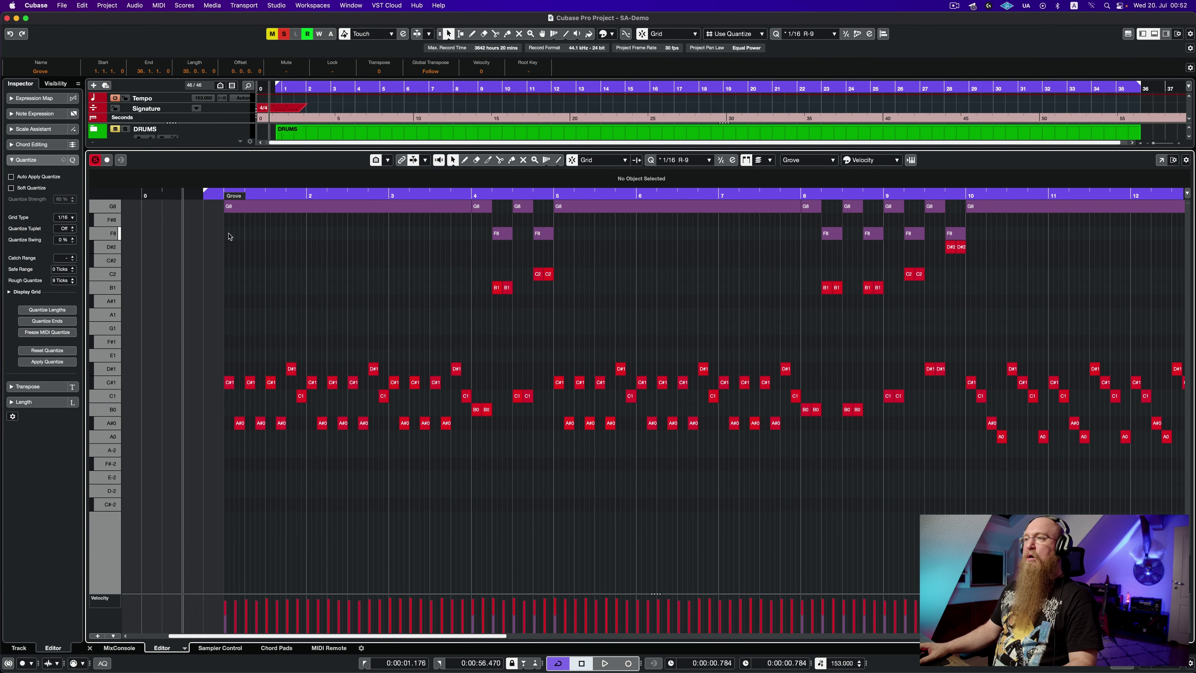
Open the GroveBass instrument interface, show its fretboard view, and move the window clear of the track controls
{"action": "left_click_drag", "start_coordinate": [390, 229], "coordinate": [211, 224]}
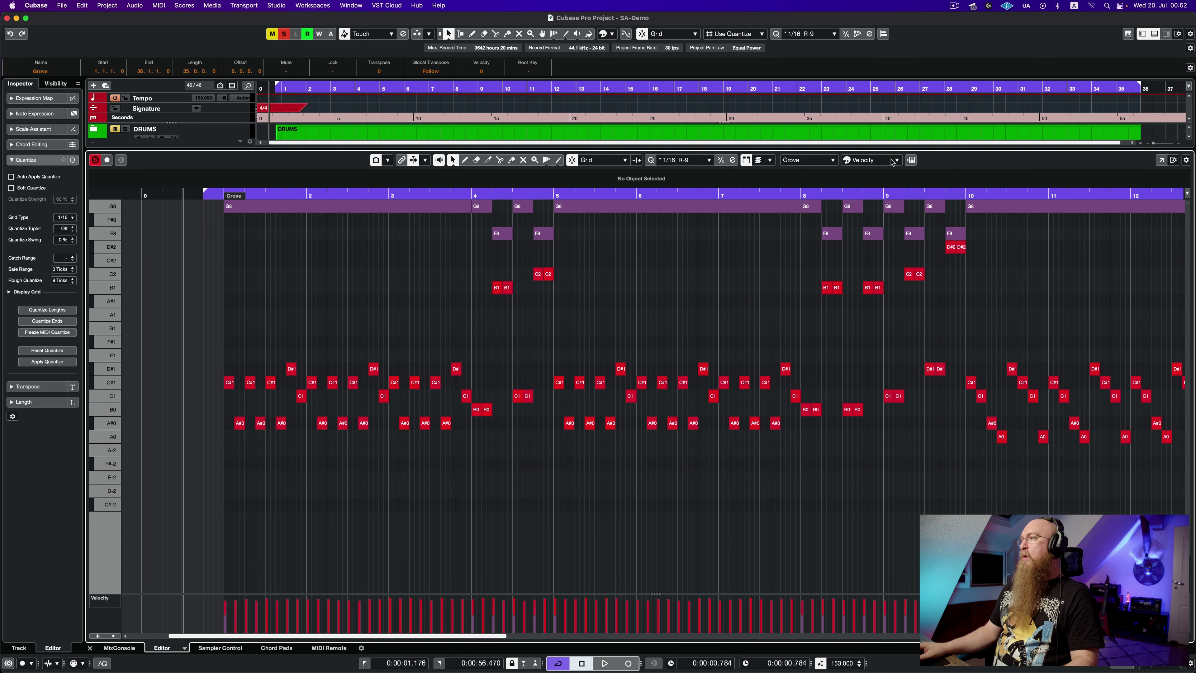
{"action": "left_click", "coordinate": [911, 160]}
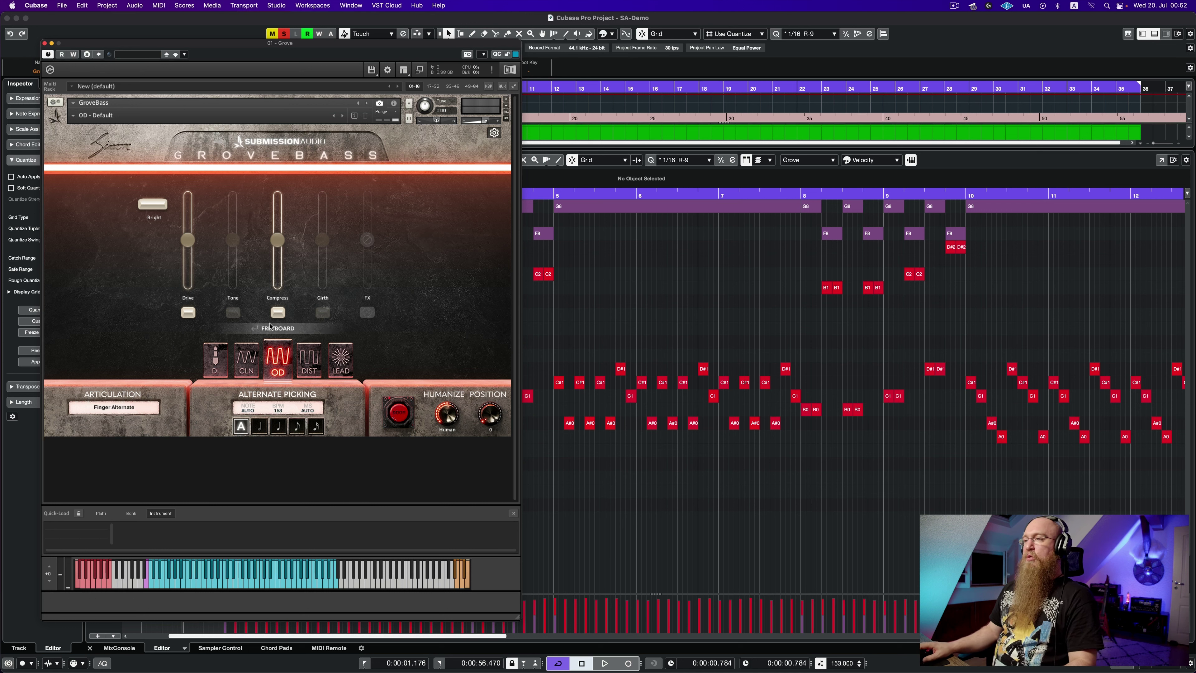
{"action": "left_click", "coordinate": [271, 327]}
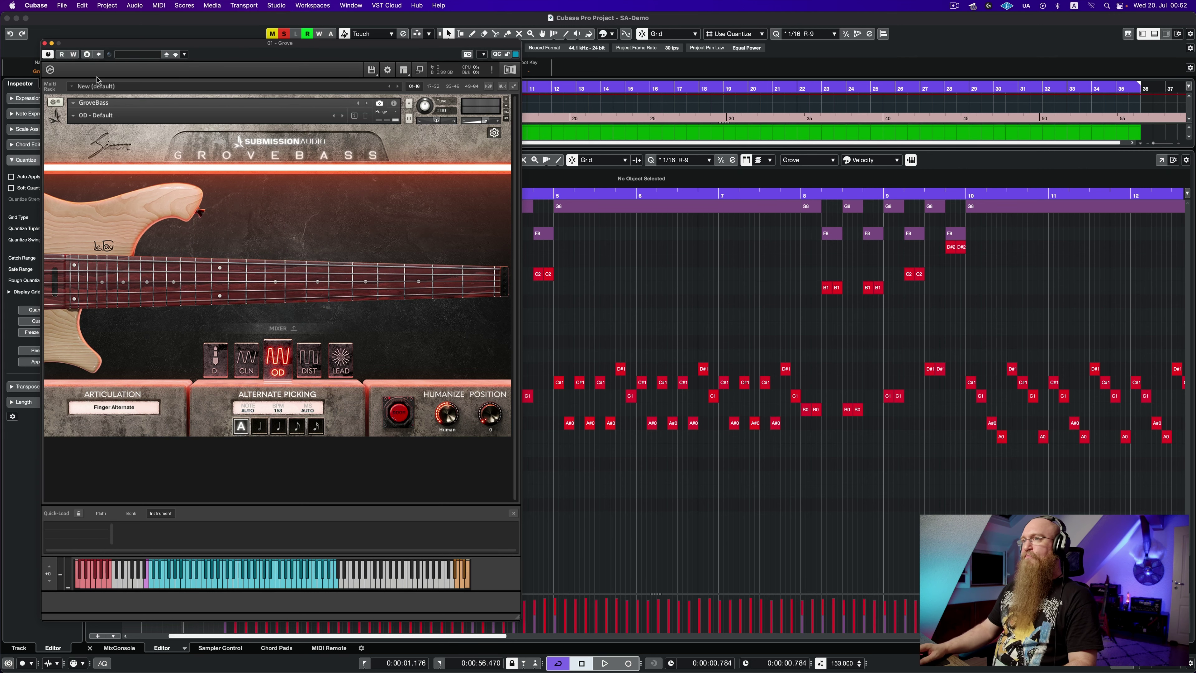
{"action": "left_click_drag", "start_coordinate": [149, 43], "coordinate": [281, 46]}
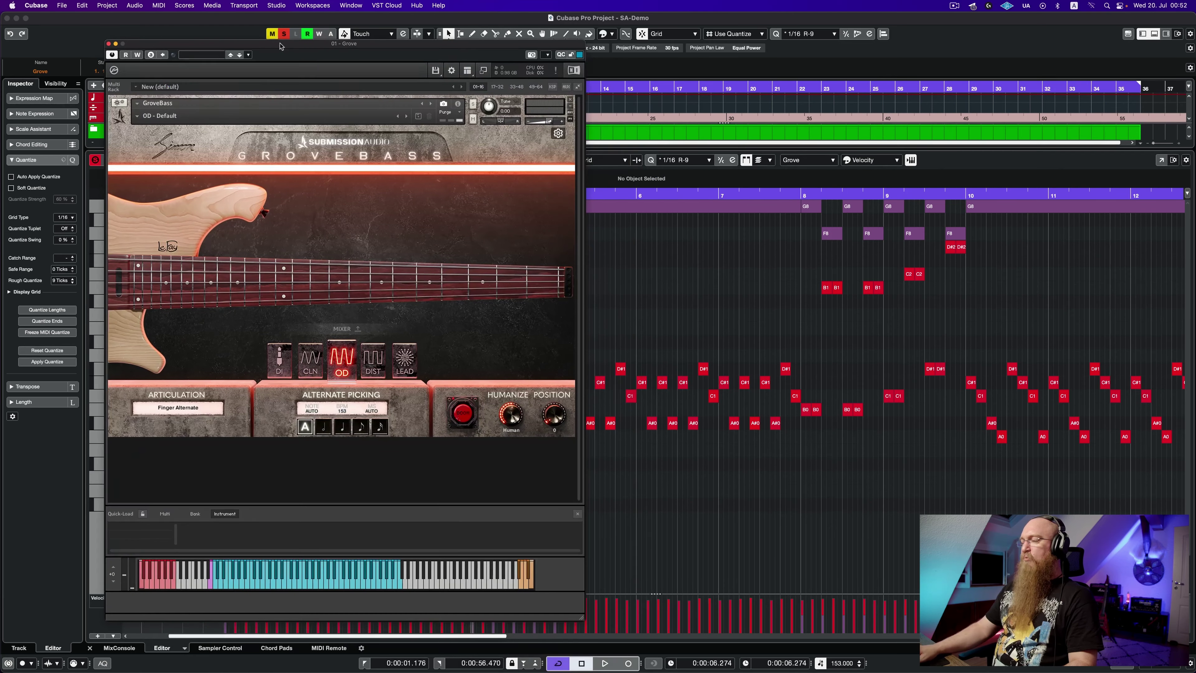
Play the passage at bar 4 repeatedly to see its finger positions on the GroveBass fretboard
{"action": "key", "text": "space"}
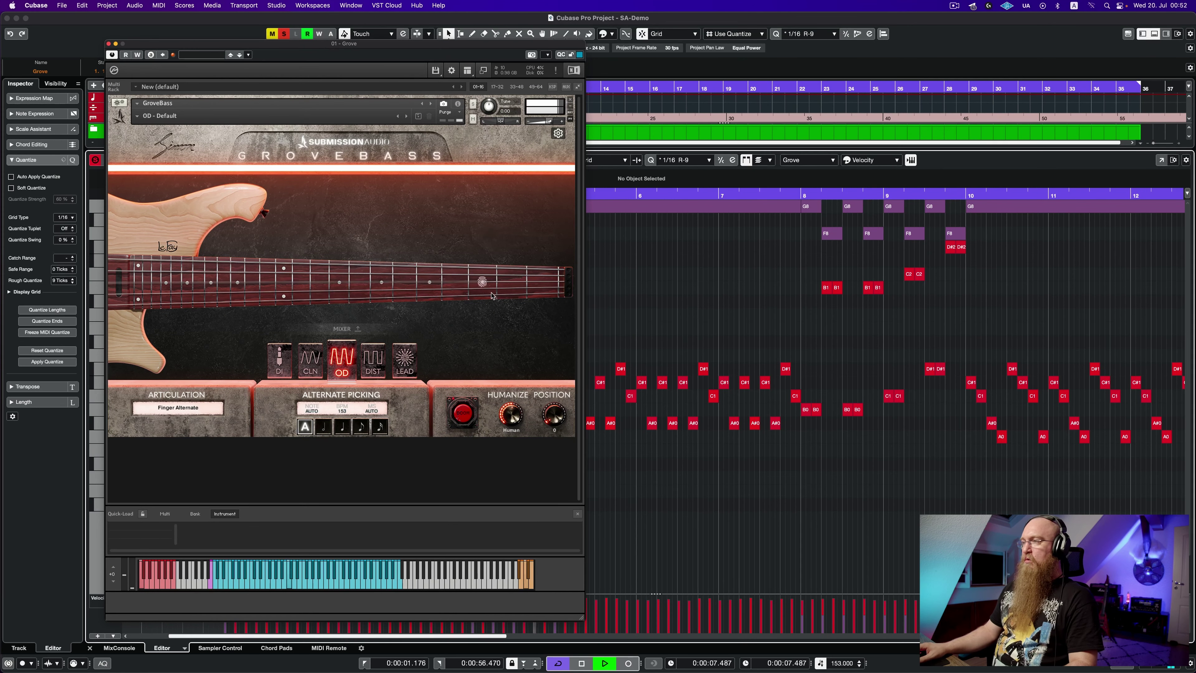
{"action": "key", "text": "space"}
{"action": "key", "text": "space"}
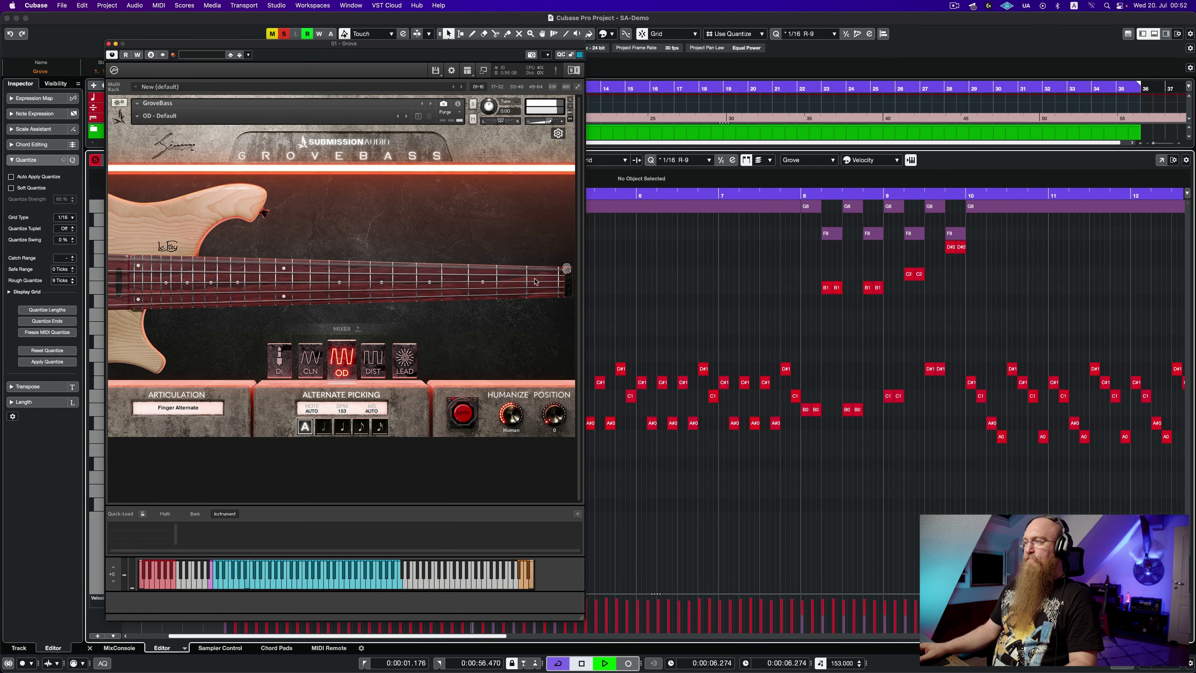
{"action": "key", "text": "space"}
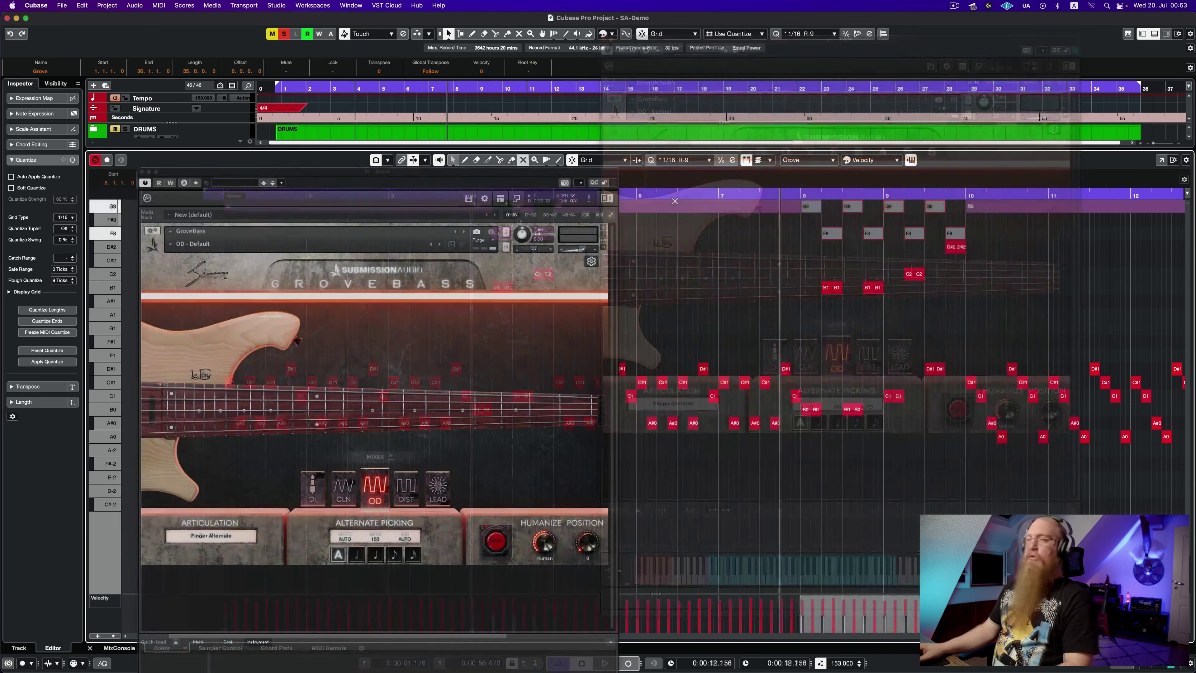
Play the bar 8 to 9 passage with its G8 and F8 keyswitch notes muted, keeping the fretboard in view
{"action": "left_click_drag", "start_coordinate": [402, 171], "coordinate": [389, 19]}
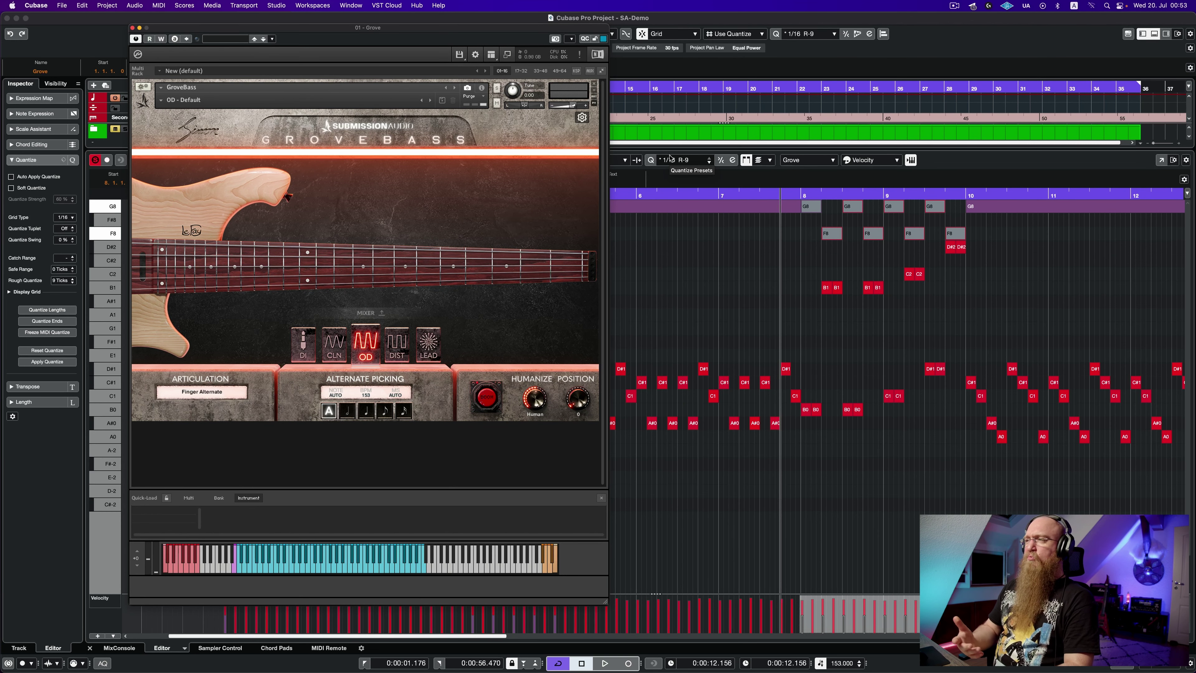
{"action": "key", "text": "space"}
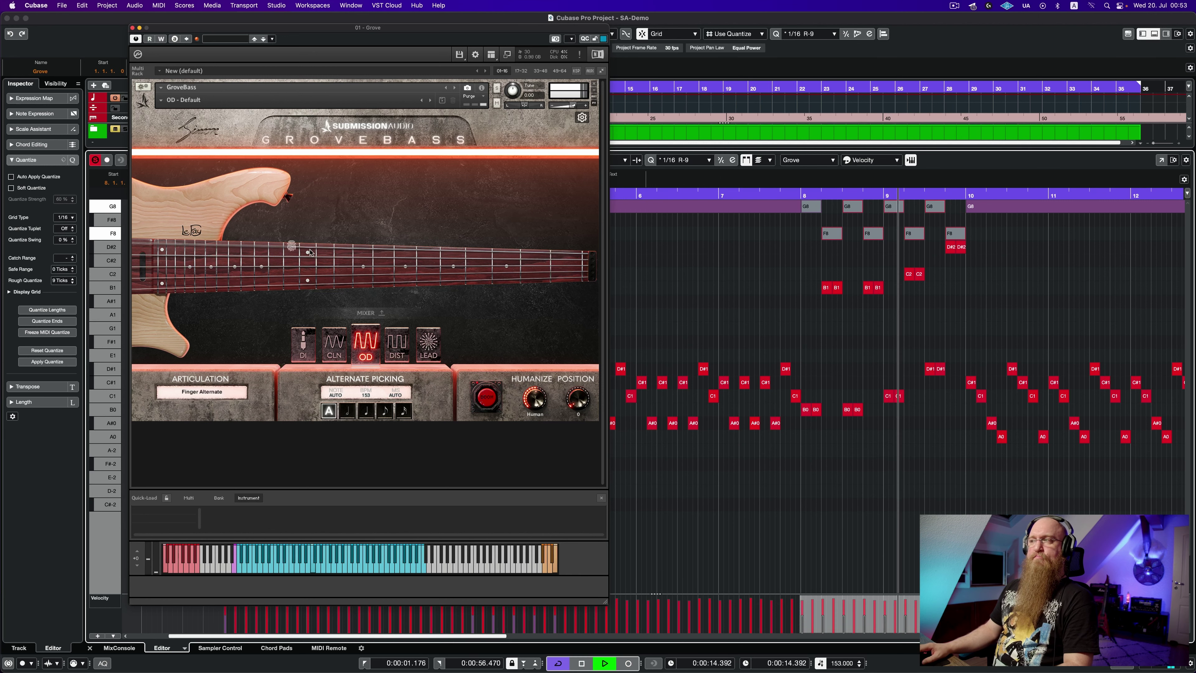
{"action": "key", "text": "space"}
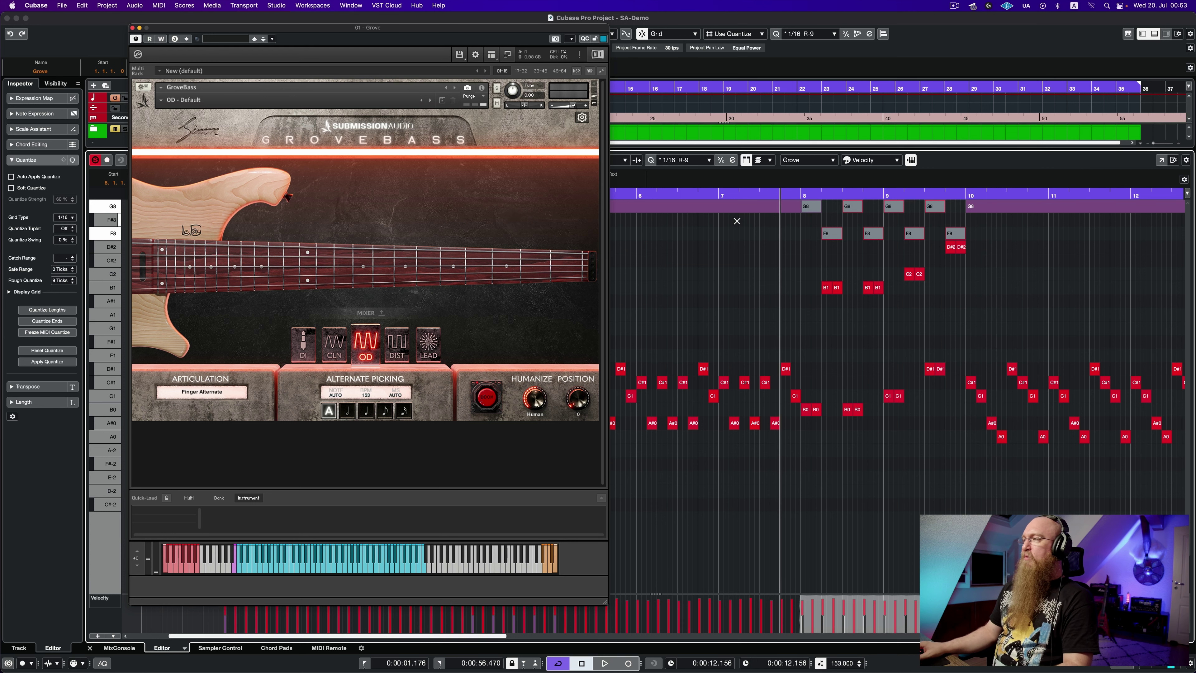
Unmute the G8 and F8 keyswitch notes in bars 8 and 9 and replay the passage
{"action": "left_click", "coordinate": [957, 235]}
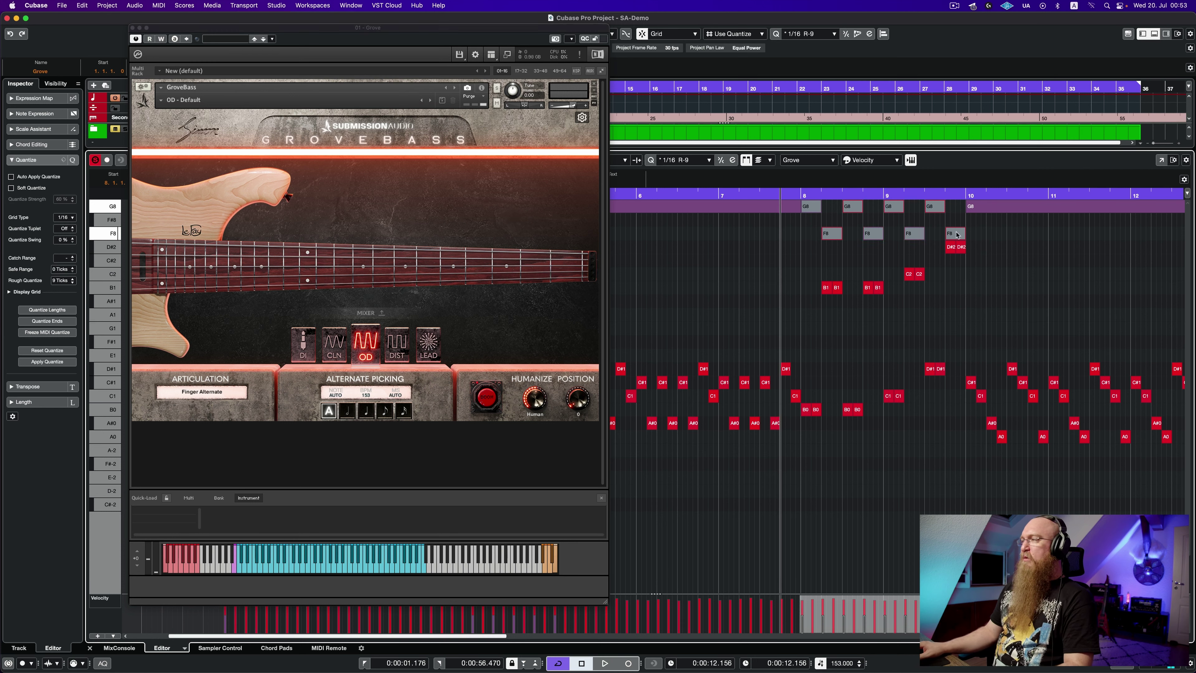
{"action": "left_click", "coordinate": [810, 206]}
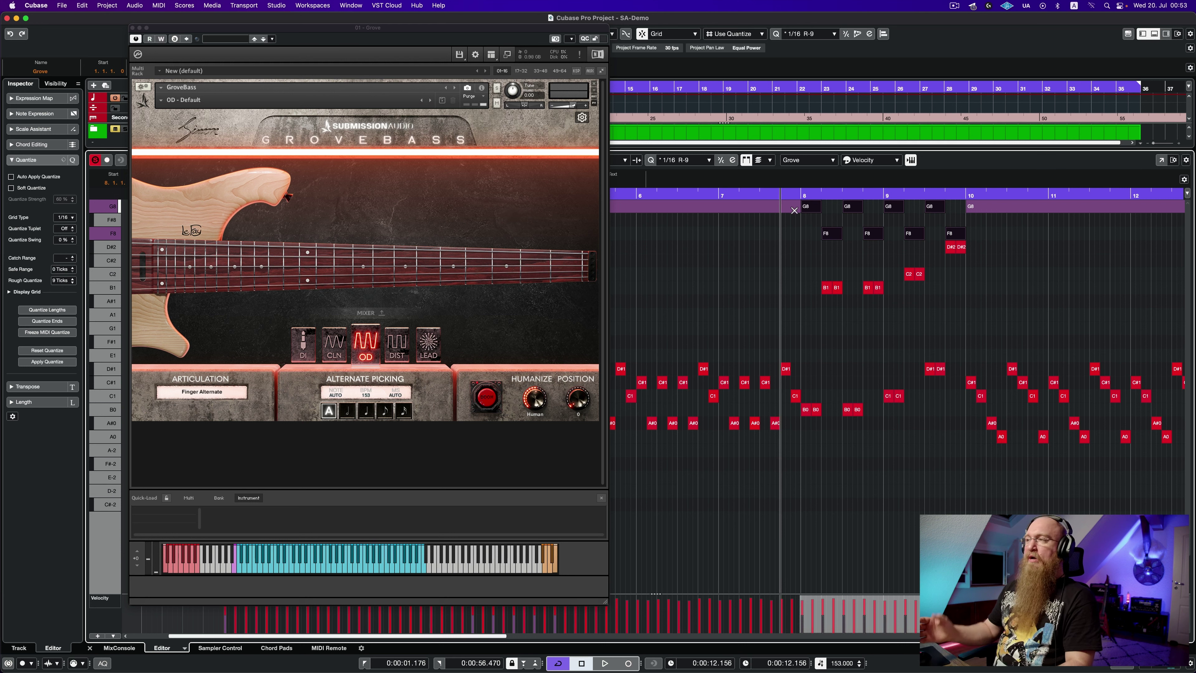
{"action": "key", "text": "space"}
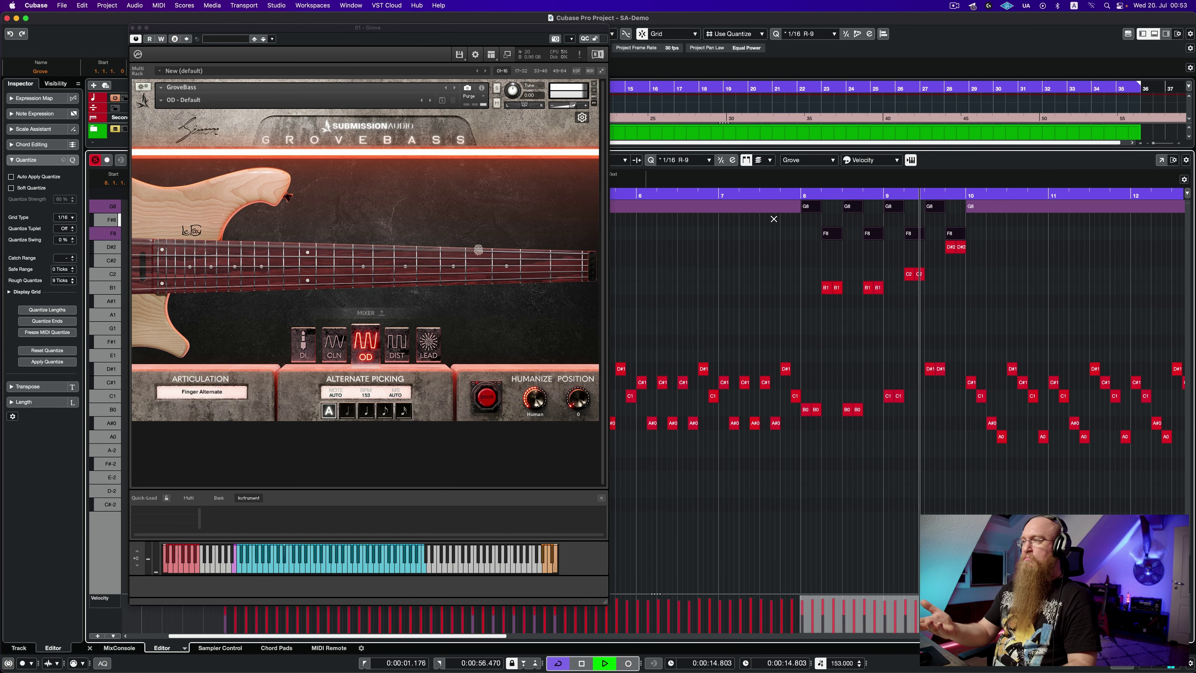
{"action": "key", "text": "space"}
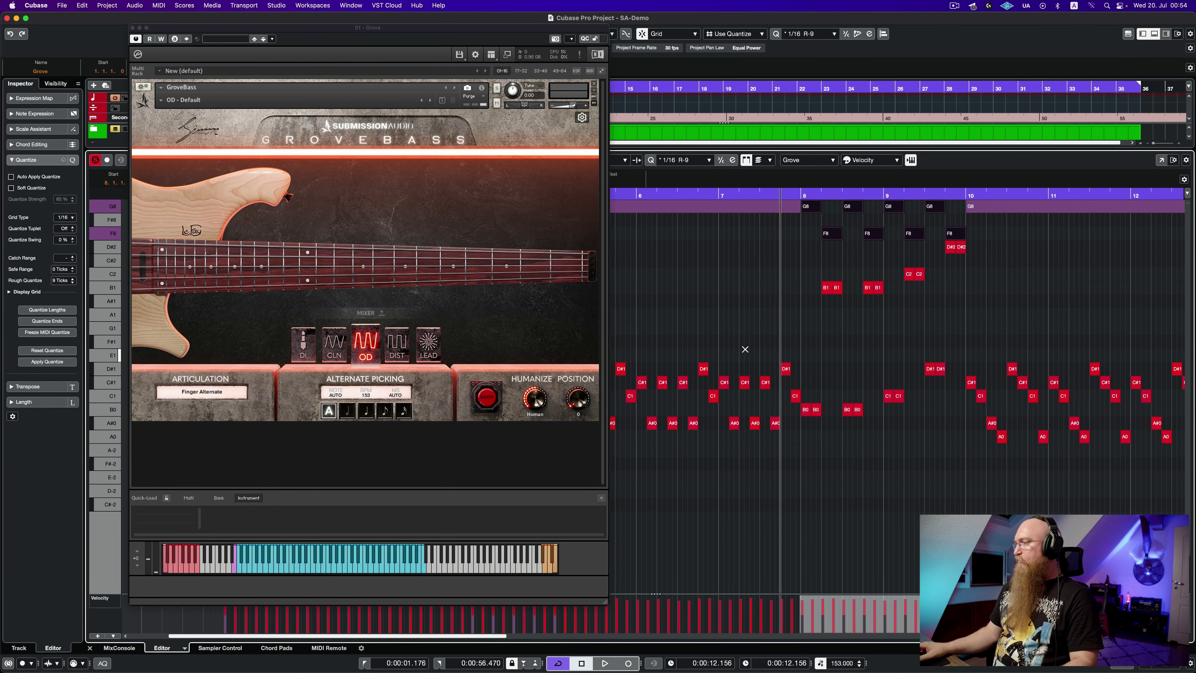
Play the fill in the second half of bar 29 repeatedly to check its C#-2, D-2 and A-2 keyswitches
{"action": "scroll", "coordinate": [745, 349], "scroll_direction": "right", "scroll_amount": 10}
{"action": "left_click", "coordinate": [856, 377]}
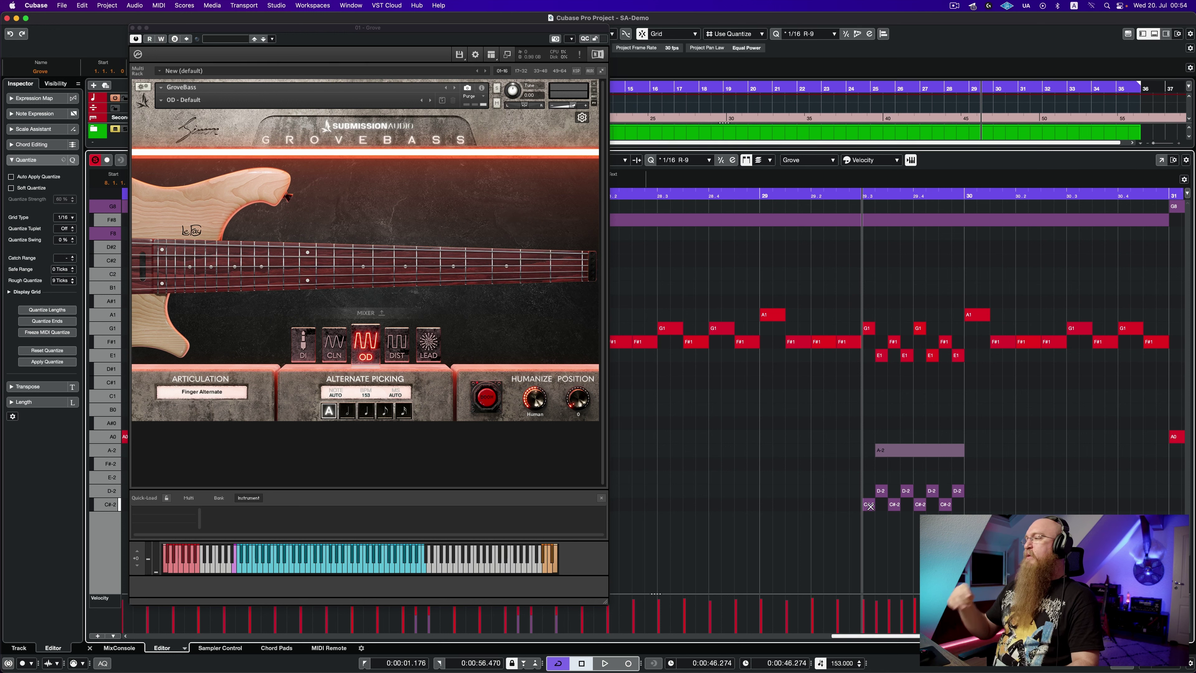
{"action": "key", "text": "space"}
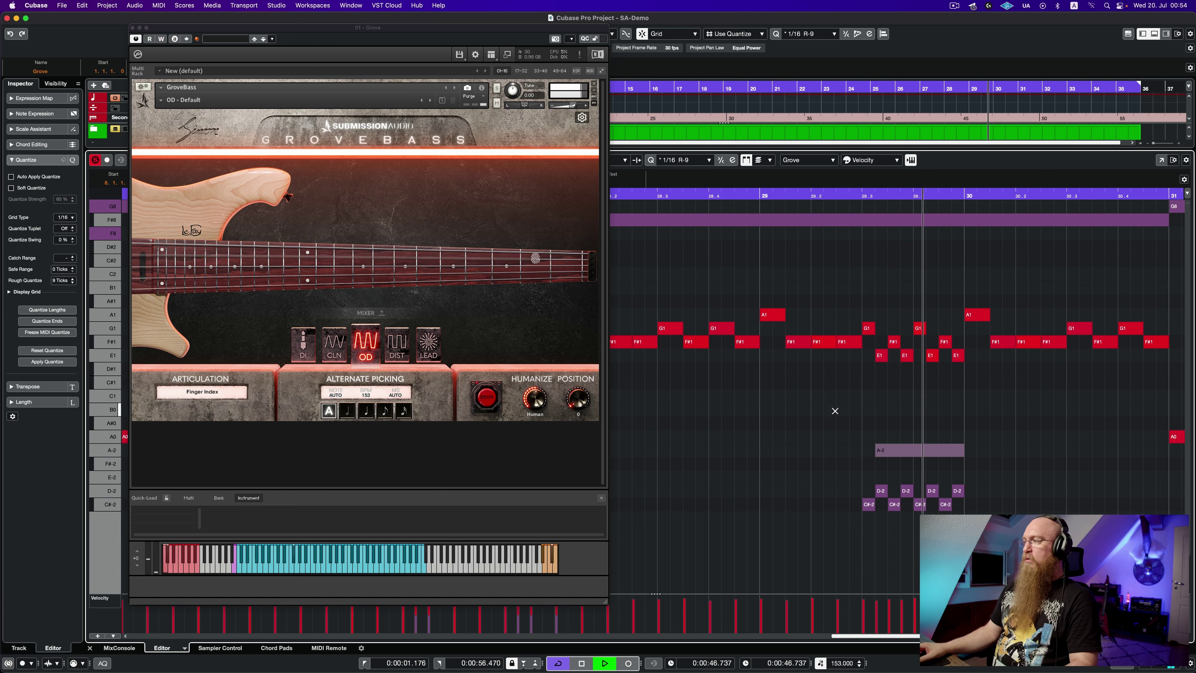
{"action": "key", "text": "space"}
{"action": "key", "text": "space"}
{"action": "key", "text": "space"}
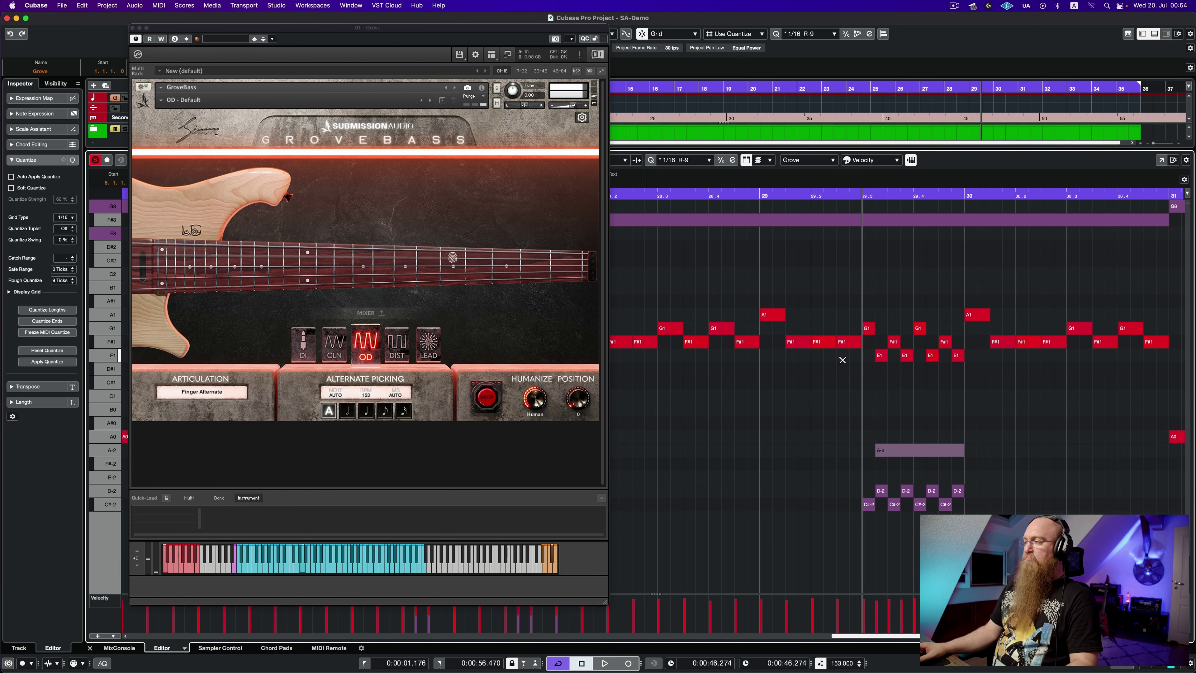
{"action": "key", "text": "space"}
{"action": "key", "text": "space"}
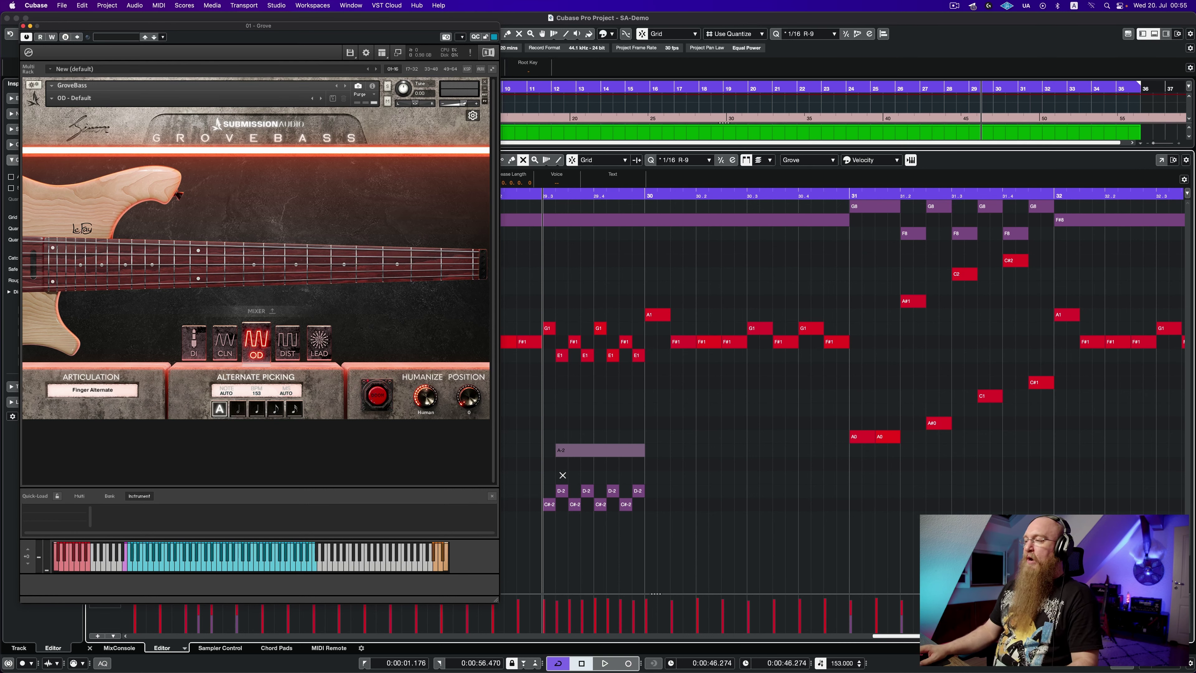
Mute the alternating C#-2 and D-2 keyswitch notes under the A-2 note in bar 29 and play the fill
{"action": "left_click_drag", "start_coordinate": [563, 474], "coordinate": [718, 523]}
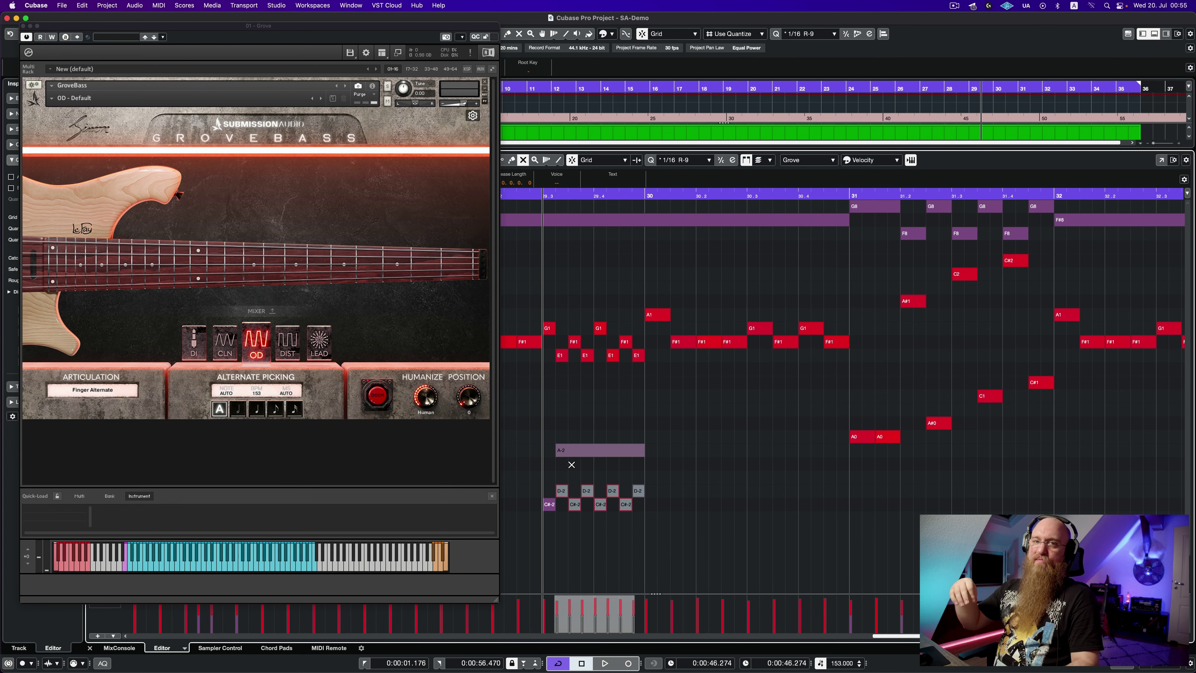
{"action": "left_click", "coordinate": [573, 454]}
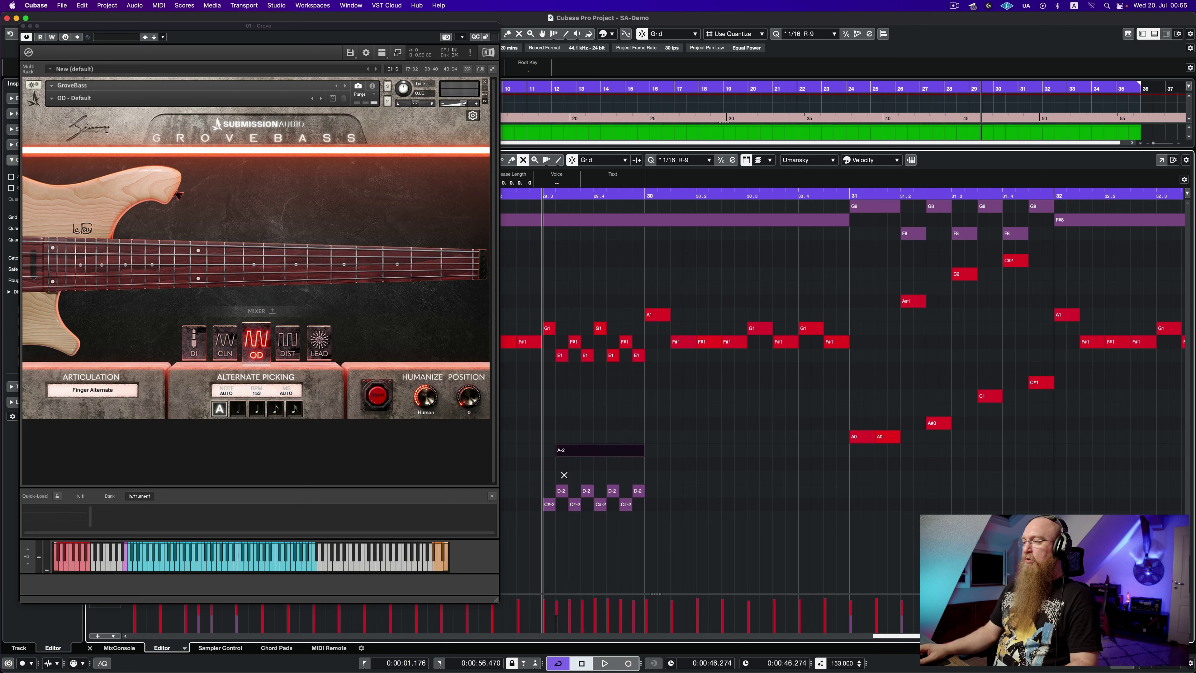
{"action": "left_click_drag", "start_coordinate": [564, 475], "coordinate": [668, 517]}
{"action": "key", "text": "space"}
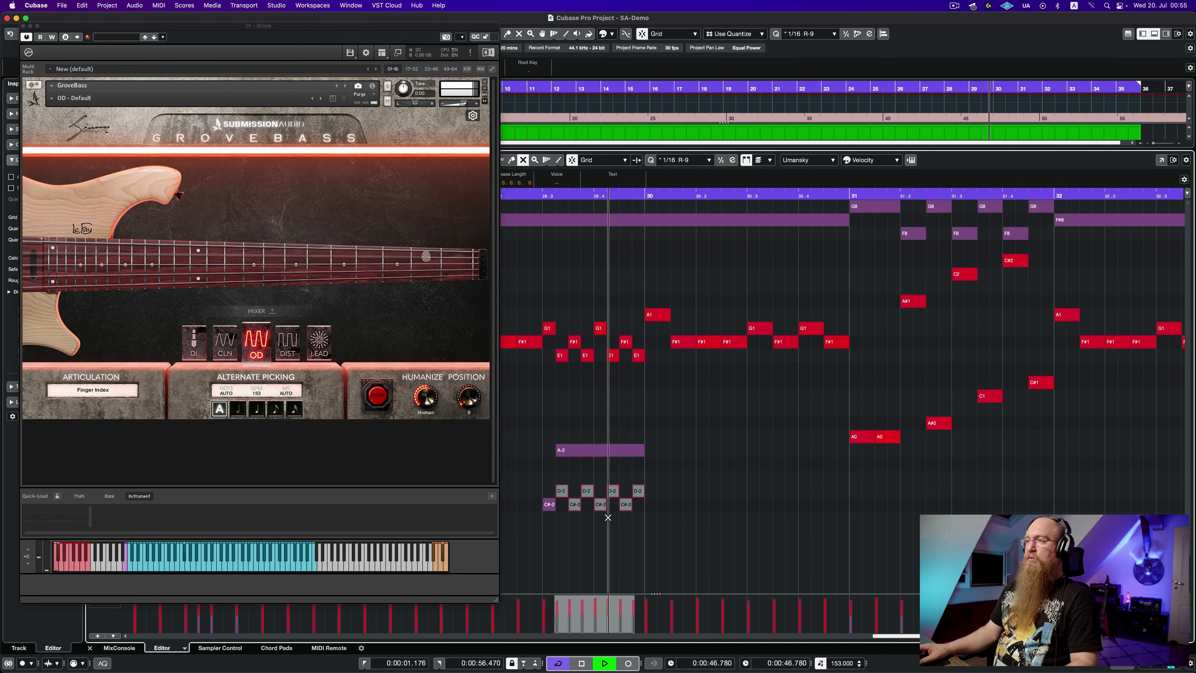
{"action": "key", "text": "space"}
Mute the A-2 keyswitch in bar 29, unmute the C#-2 and D-2 notes below it, and play the fill
{"action": "left_click", "coordinate": [609, 500]}
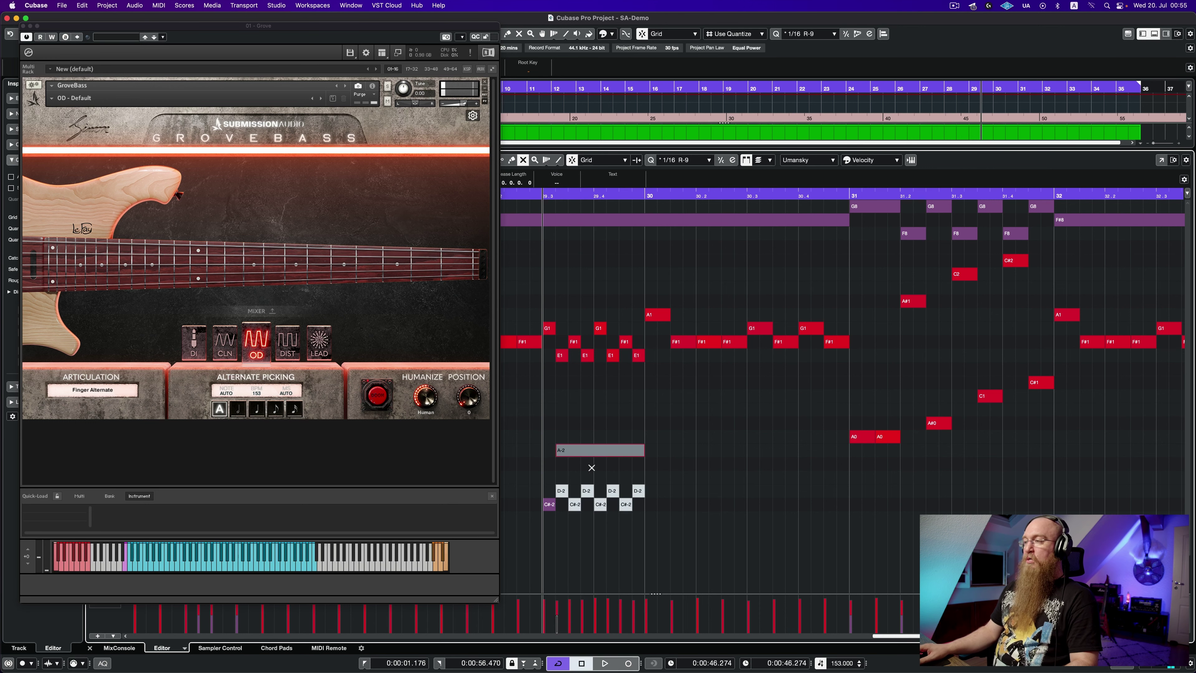
{"action": "left_click_drag", "start_coordinate": [611, 498], "coordinate": [664, 522]}
{"action": "key", "text": "space"}
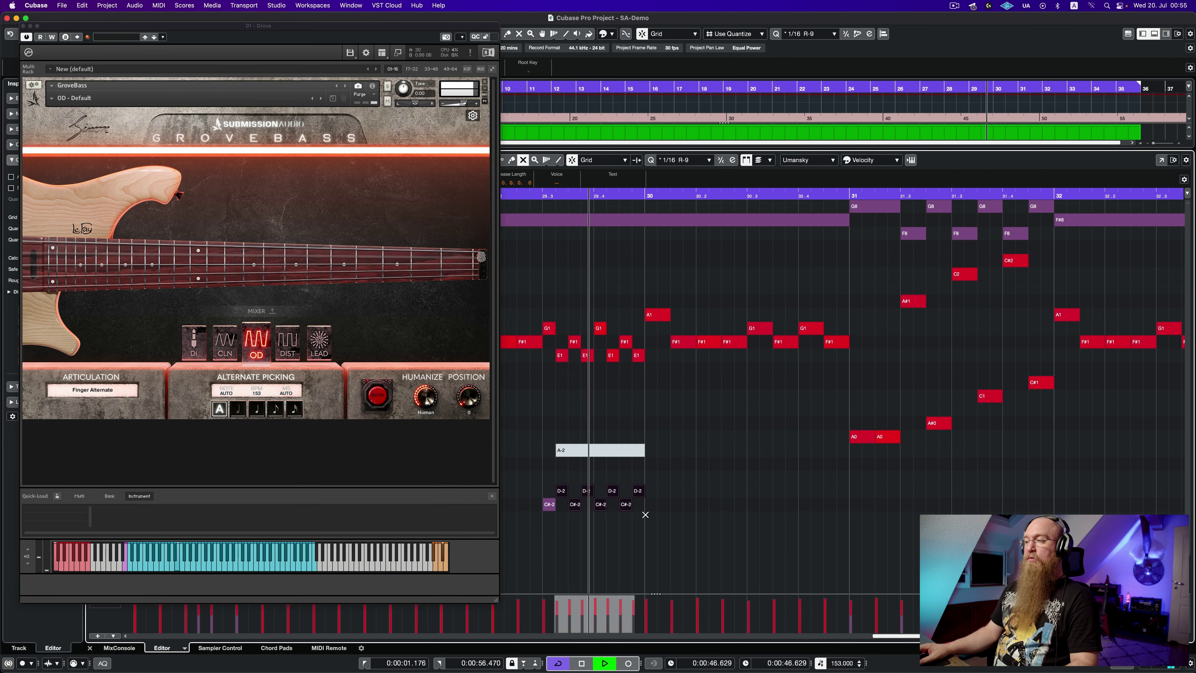
{"action": "key", "text": "space"}
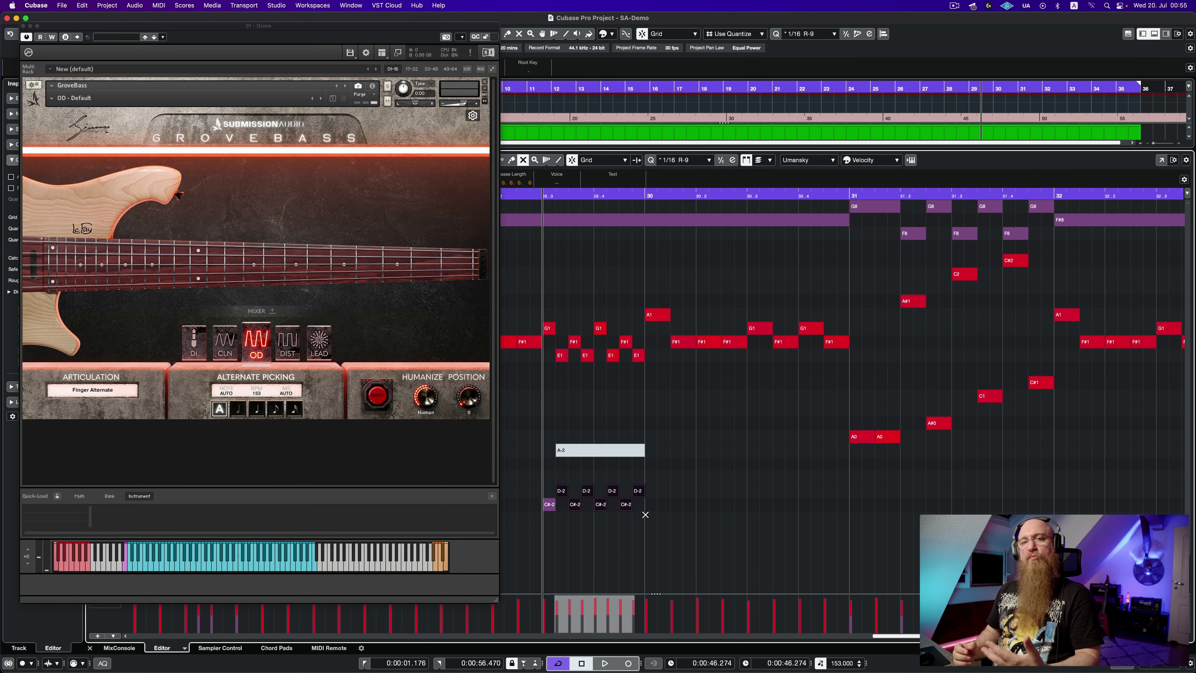
Mute the C#-2 and D-2 notes in bar 29 again, unmute the A-2 keyswitch, and replay the fill
{"action": "left_click_drag", "start_coordinate": [558, 479], "coordinate": [678, 521]}
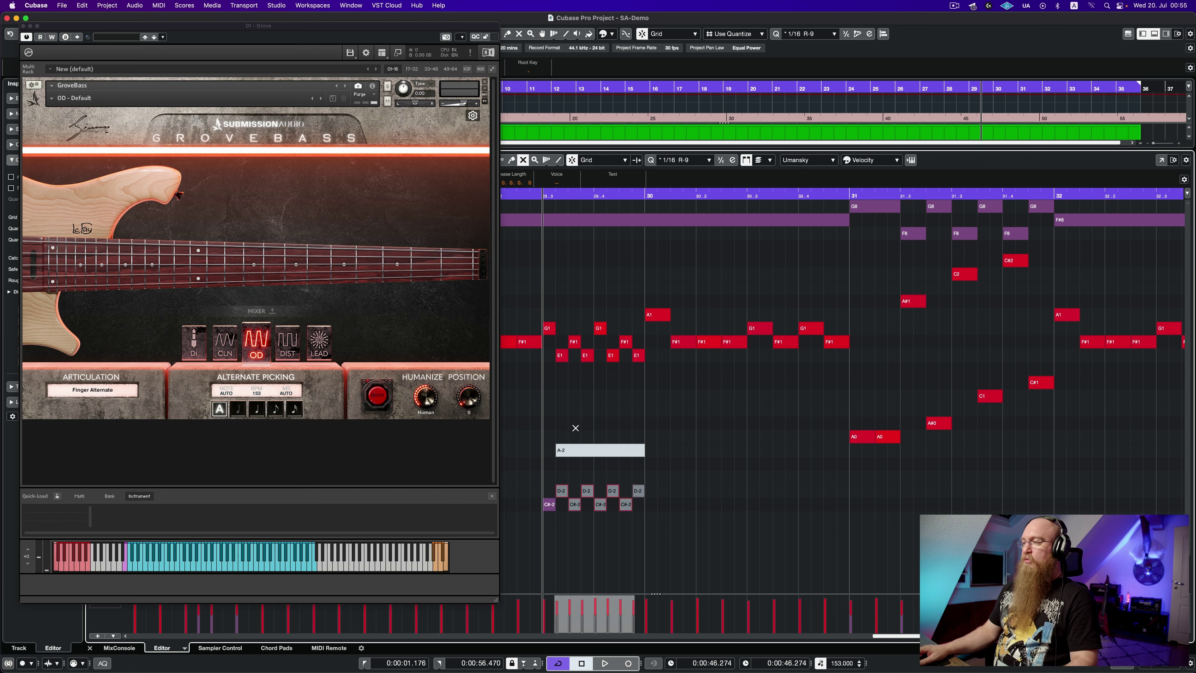
{"action": "left_click", "coordinate": [611, 450]}
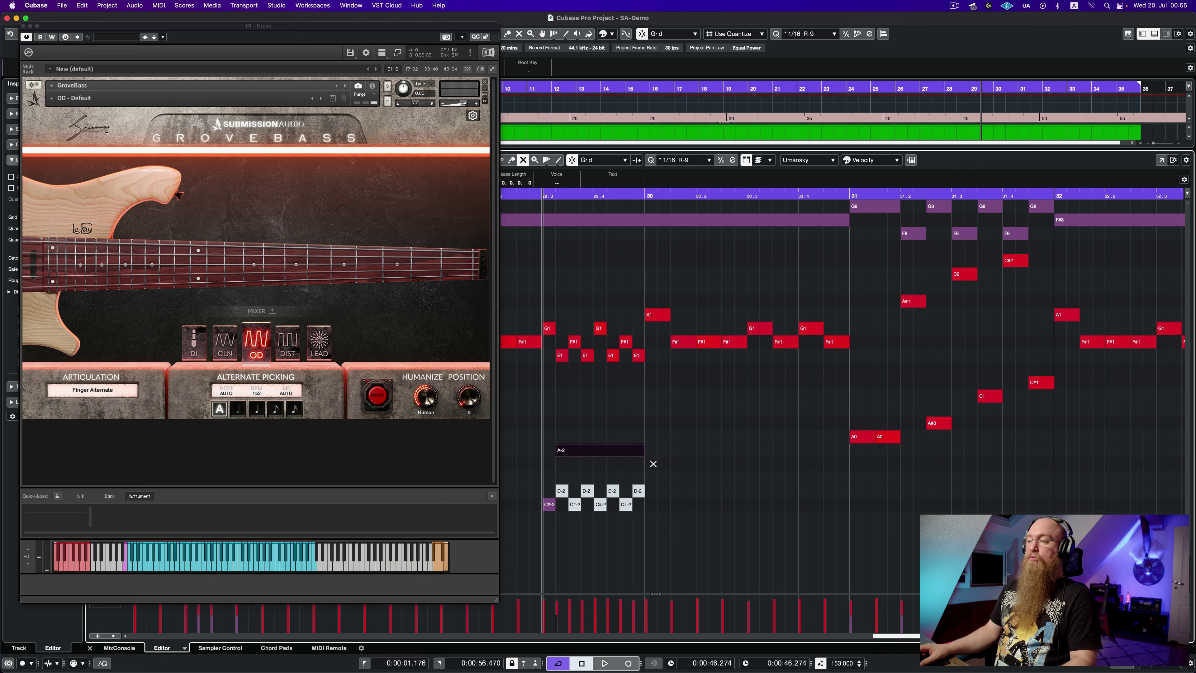
{"action": "key", "text": "space"}
{"action": "key", "text": "space"}
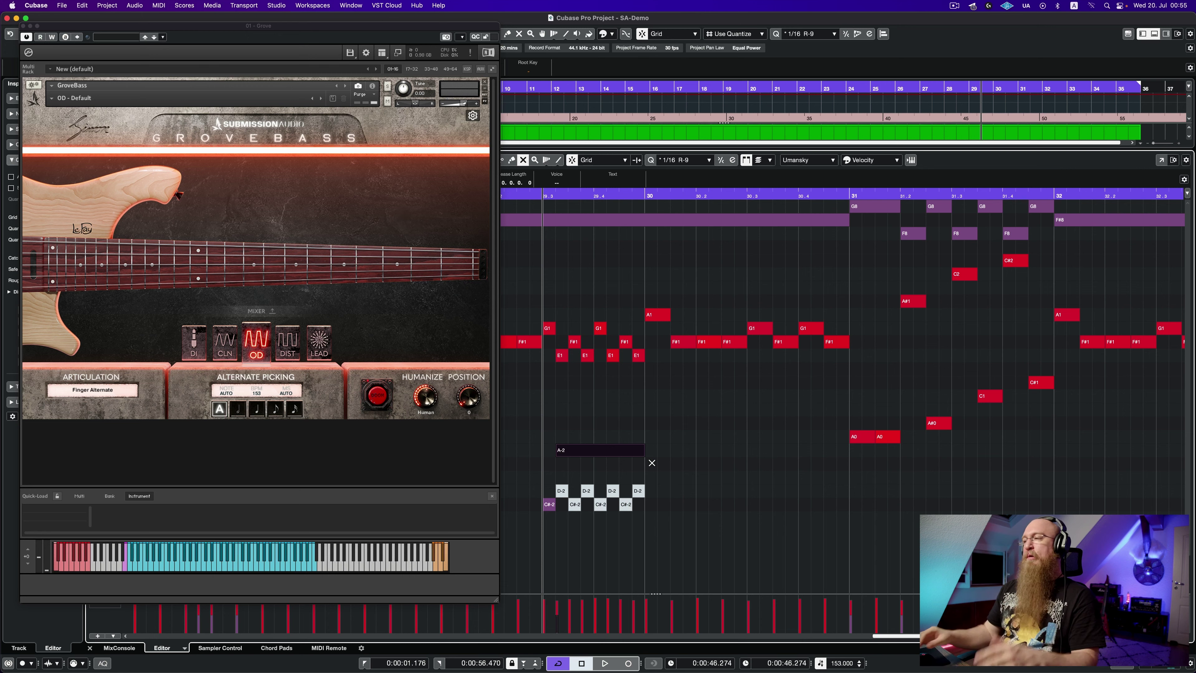
Examine the short group of high and low keyswitch notes at the end of bar 18
{"action": "key", "text": "g"}
{"action": "key", "text": "g"}
{"action": "key", "text": "g"}
{"action": "key", "text": "h"}
{"action": "key", "text": "h"}
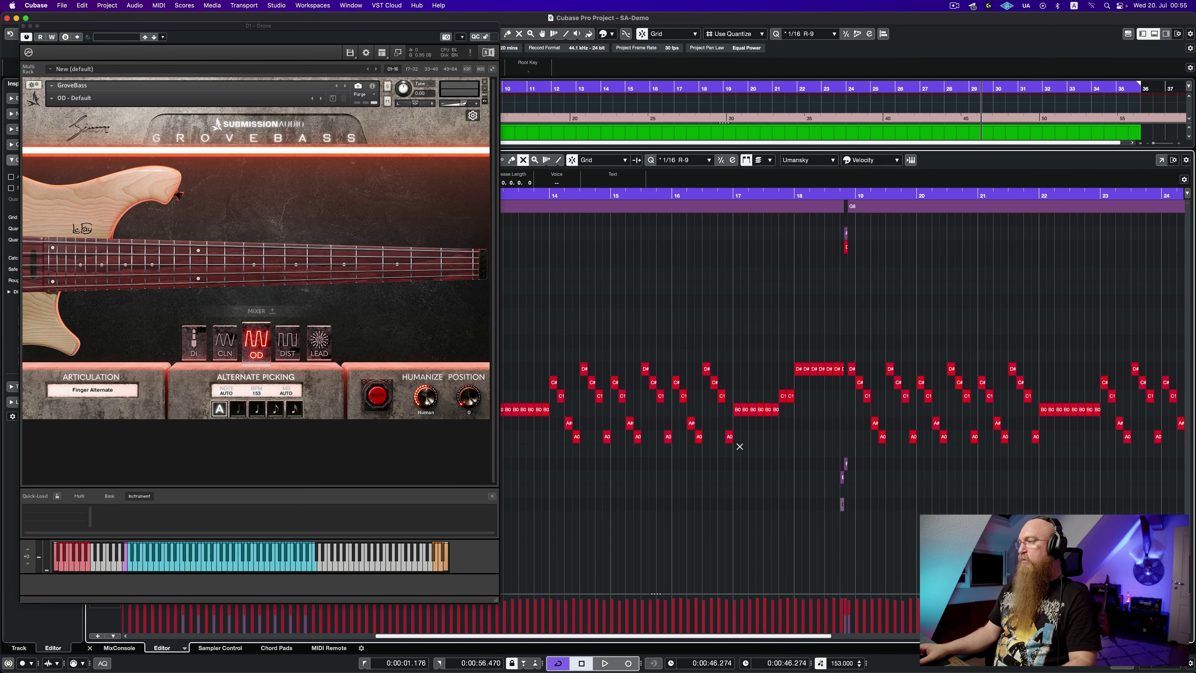
{"action": "key", "text": "h"}
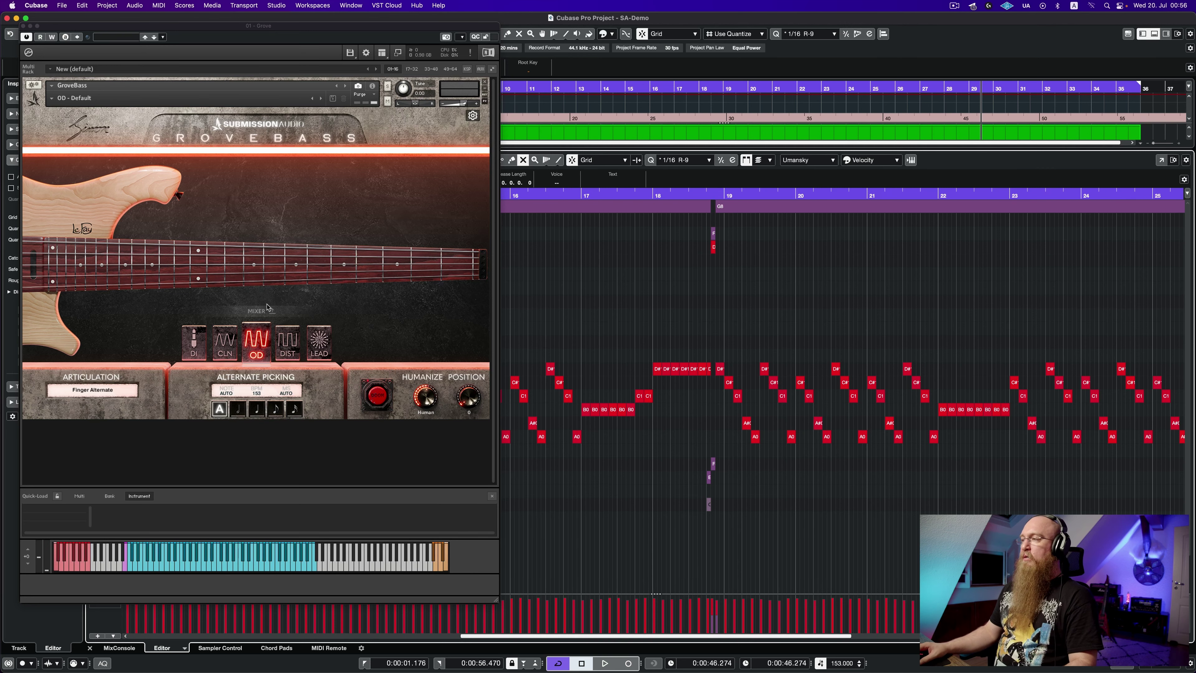
Close the GroveBass interface and the current Key Editor, and open the Umansky MIDI part in the lower-zone Key Editor
{"action": "left_click", "coordinate": [23, 26]}
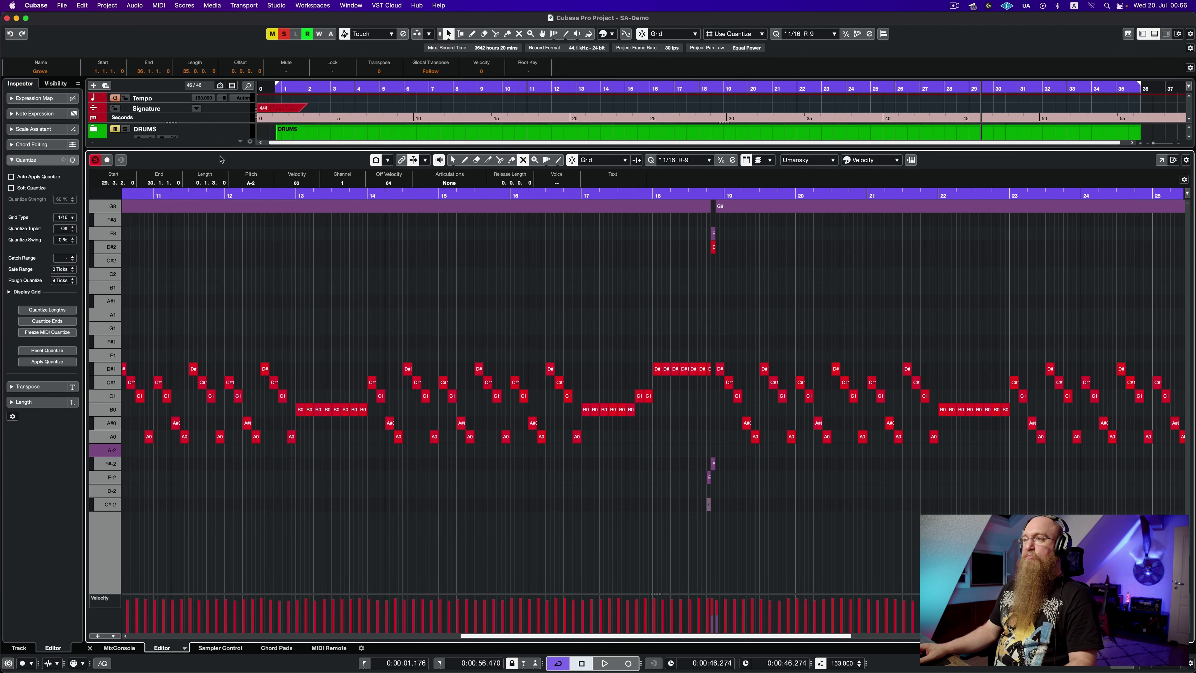
{"action": "key", "text": "super+e"}
{"action": "left_click", "coordinate": [268, 193]}
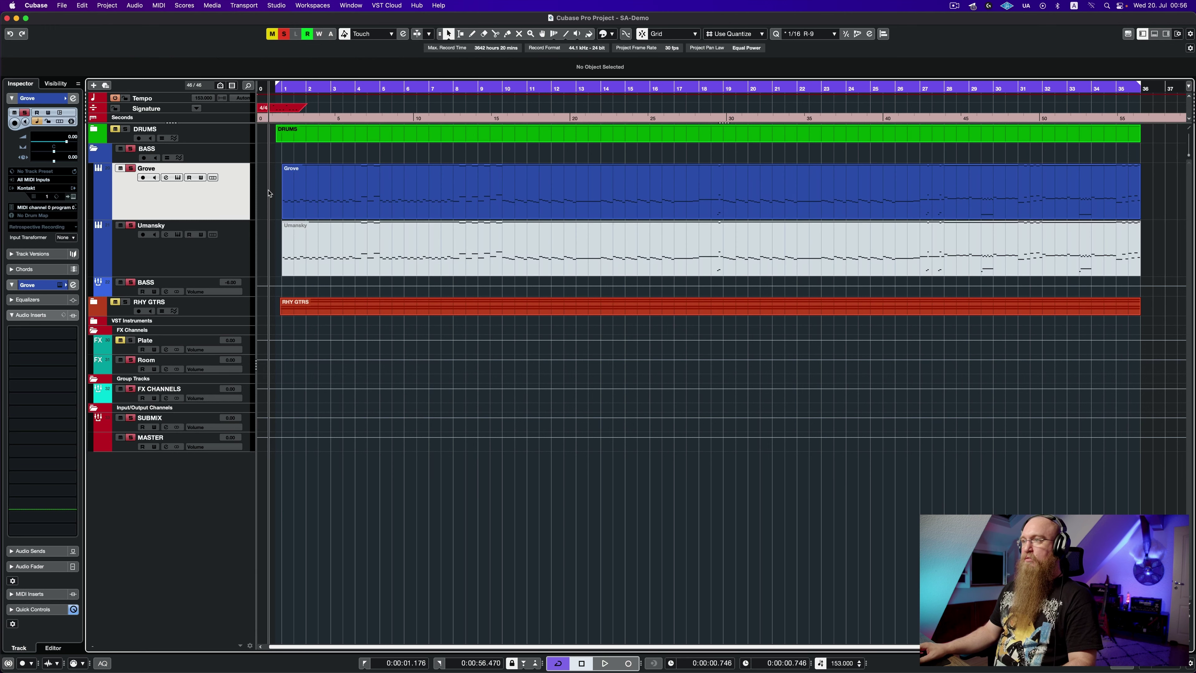
{"action": "key", "text": "7"}
{"action": "mouse_move", "coordinate": [269, 193]}
{"action": "left_mouse_down"}
{"action": "mouse_move", "coordinate": [347, 254]}
{"action": "mouse_move", "coordinate": [292, 247]}
{"action": "left_mouse_up"}
{"action": "double_click", "coordinate": [293, 248]}
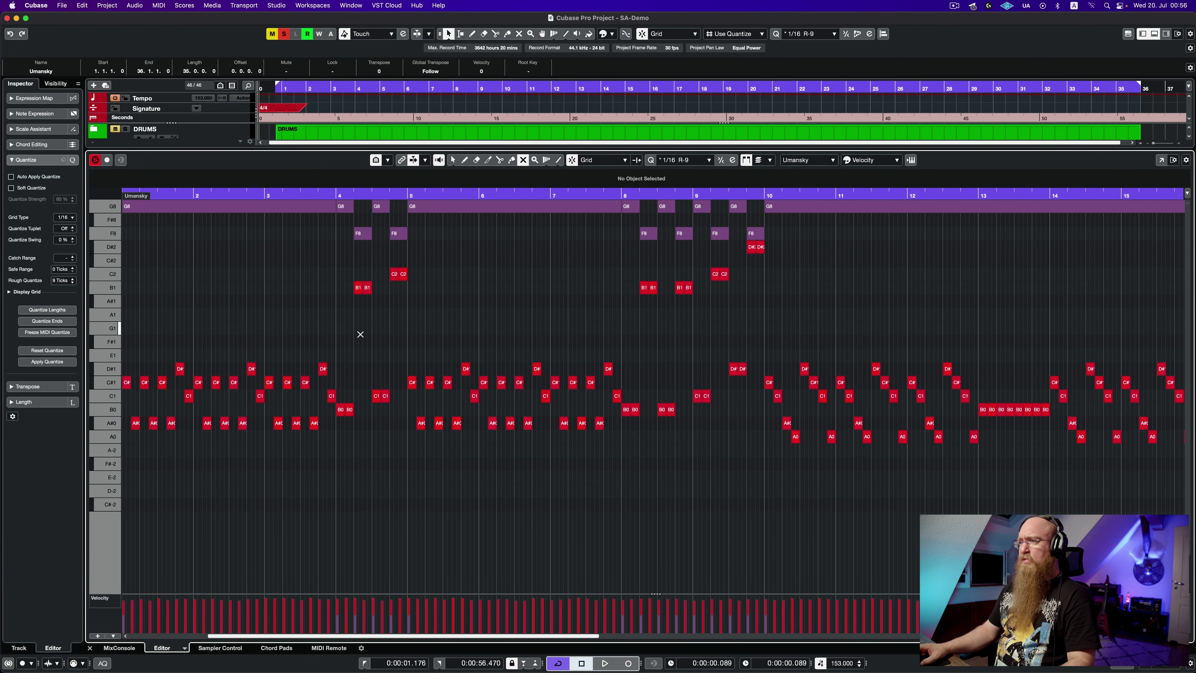
Play the Umansky part from just before bar 4
{"action": "key", "text": "g"}
{"action": "key", "text": "g"}
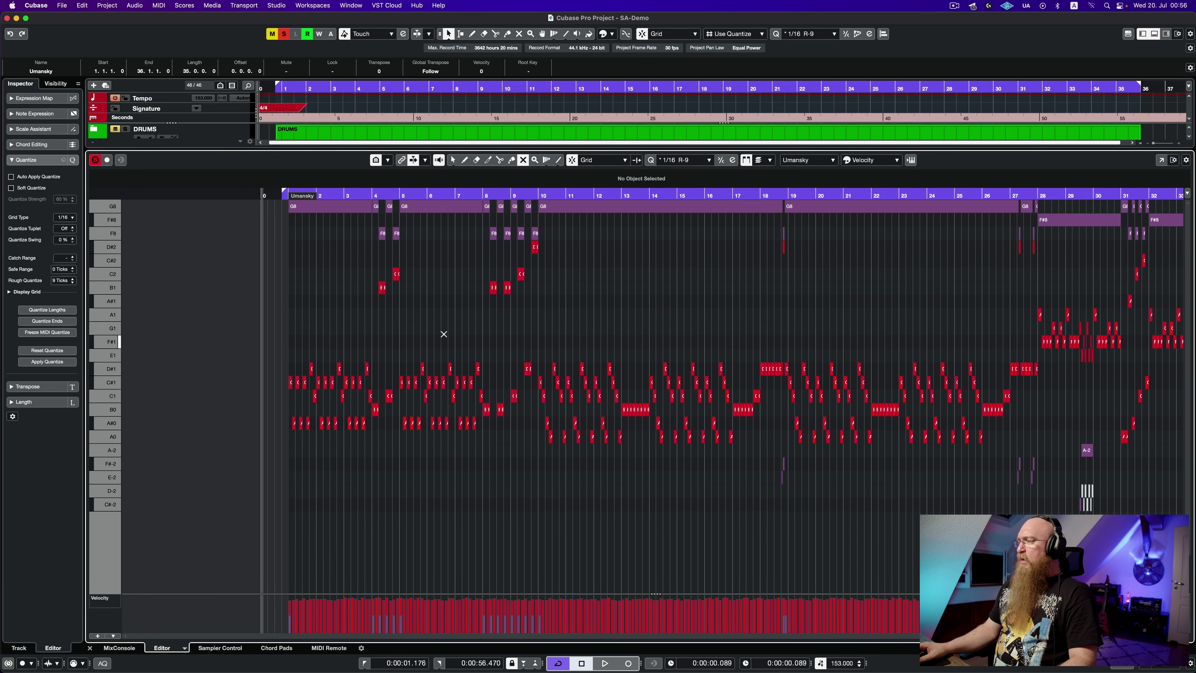
{"action": "left_click", "coordinate": [370, 195]}
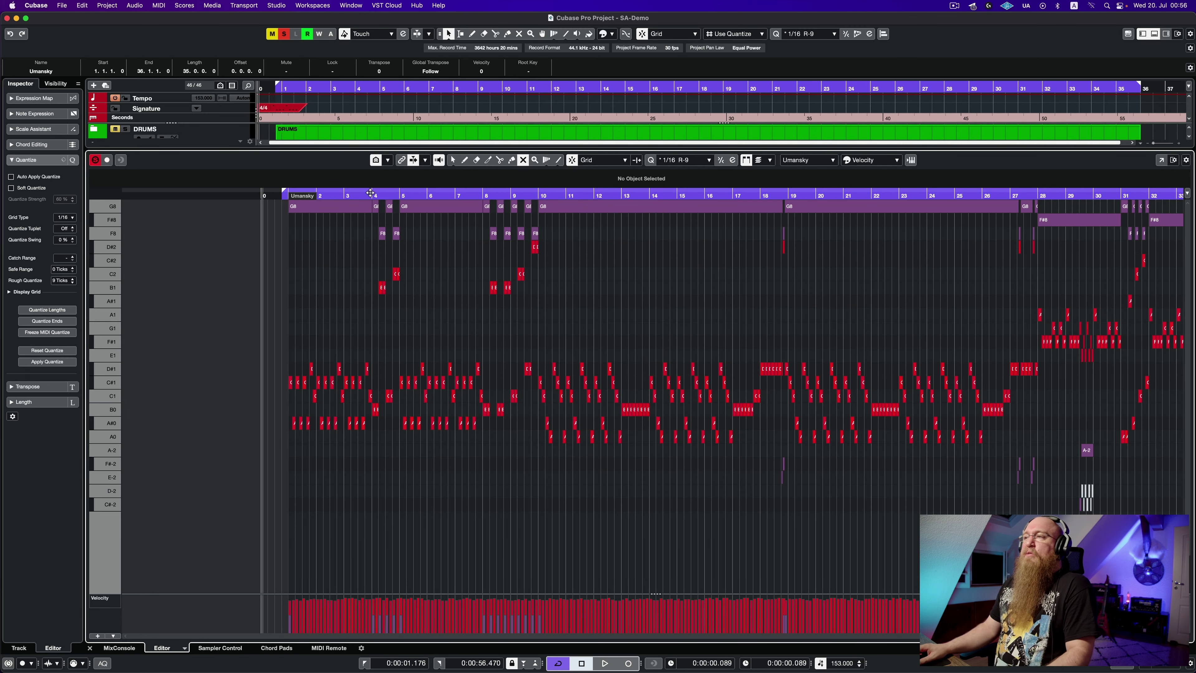
{"action": "key", "text": "space"}
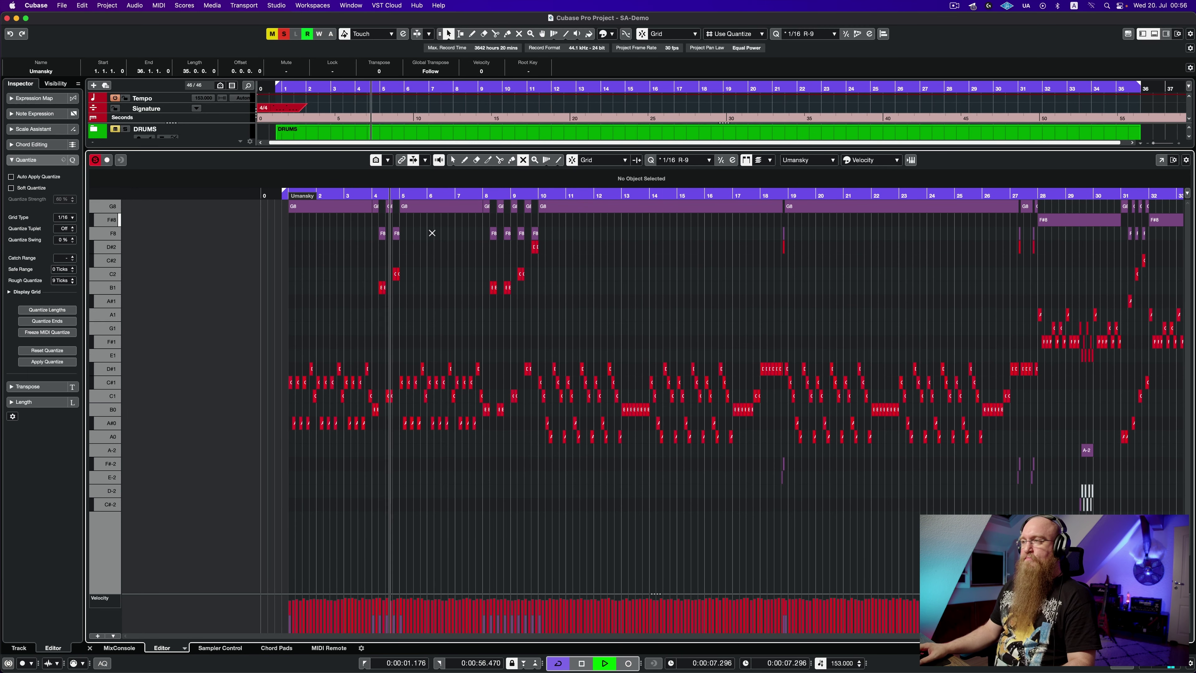
Stop the current playback and play the Umansky part from bar 28
{"action": "key", "text": "space"}
{"action": "key", "text": "h"}
{"action": "key", "text": "h"}
{"action": "key", "text": "h"}
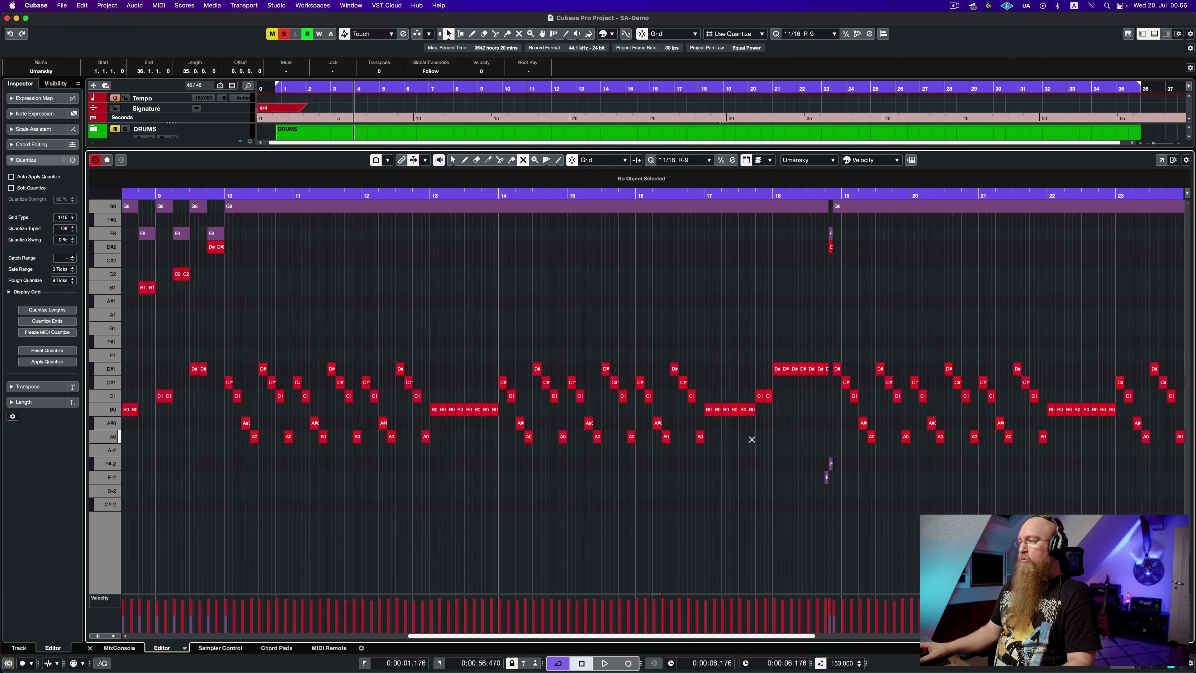
{"action": "scroll", "coordinate": [751, 439], "scroll_direction": "right", "scroll_amount": 10}
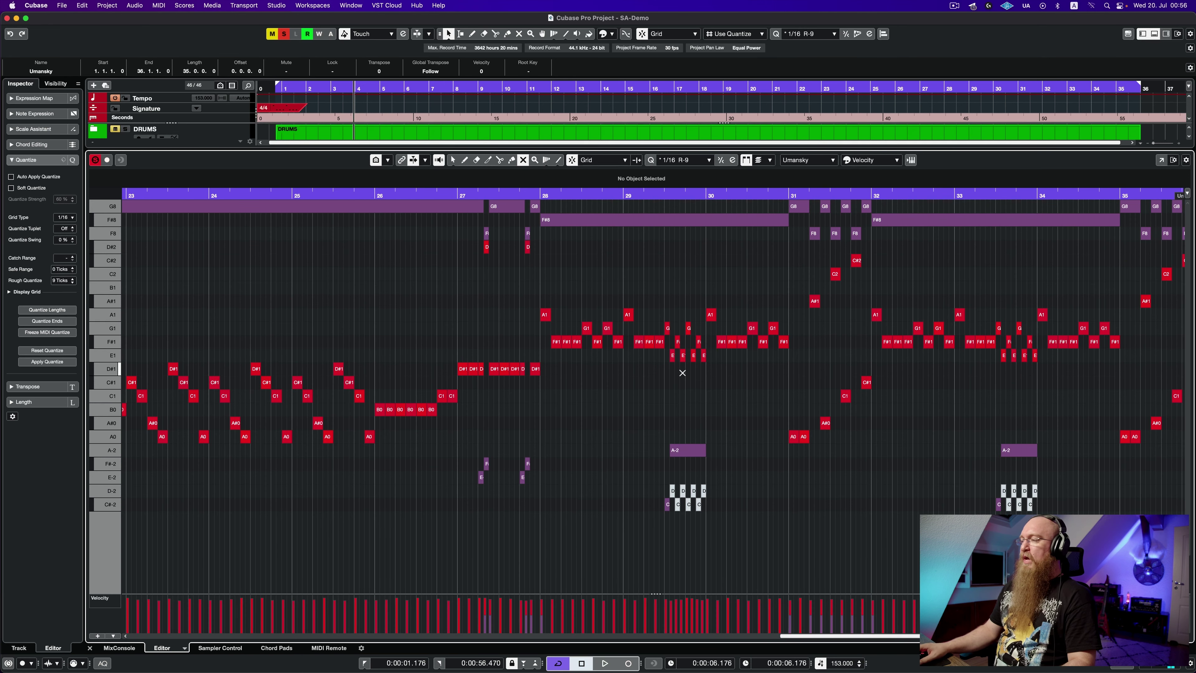
{"action": "scroll", "coordinate": [689, 392], "scroll_direction": "right", "scroll_amount": 2}
{"action": "scroll", "coordinate": [688, 392], "scroll_direction": "up", "scroll_amount": 3}
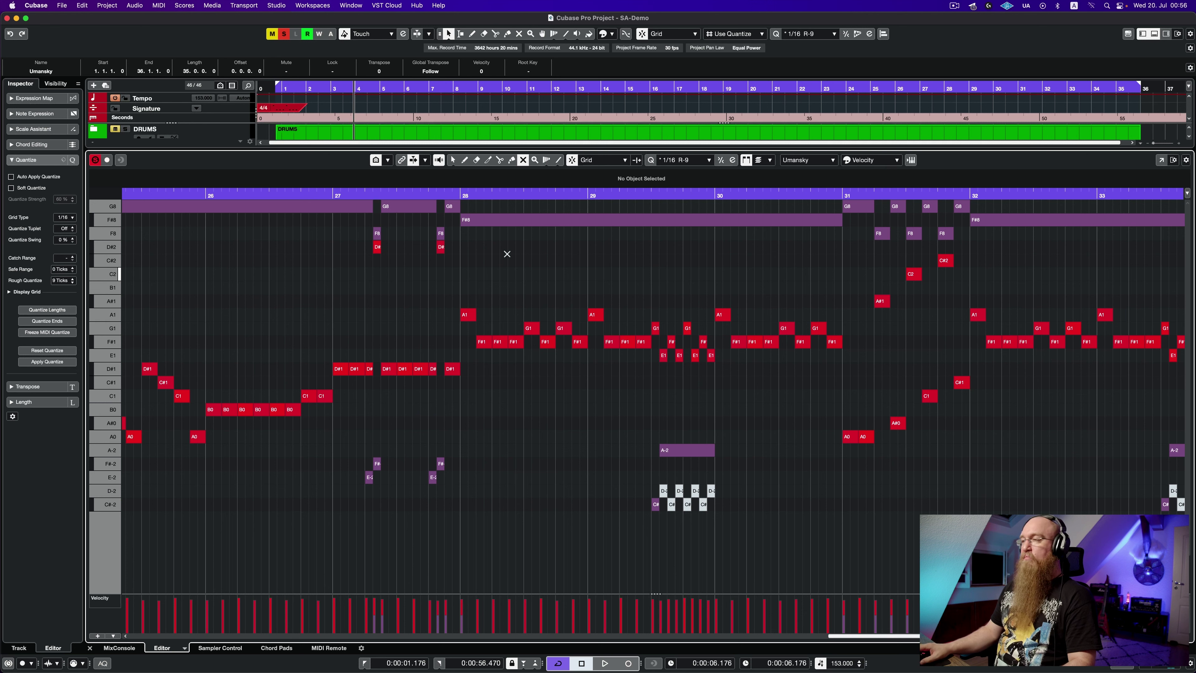
{"action": "left_click", "coordinate": [459, 194]}
{"action": "key", "text": "space"}
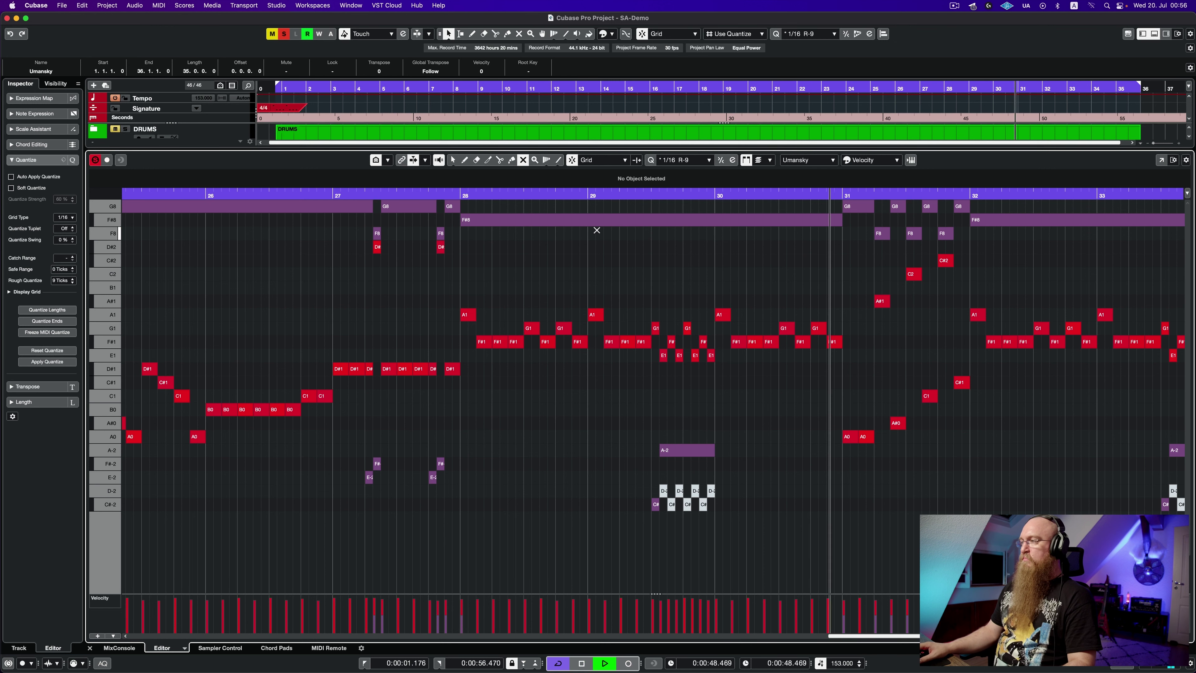
{"action": "key", "text": "space"}
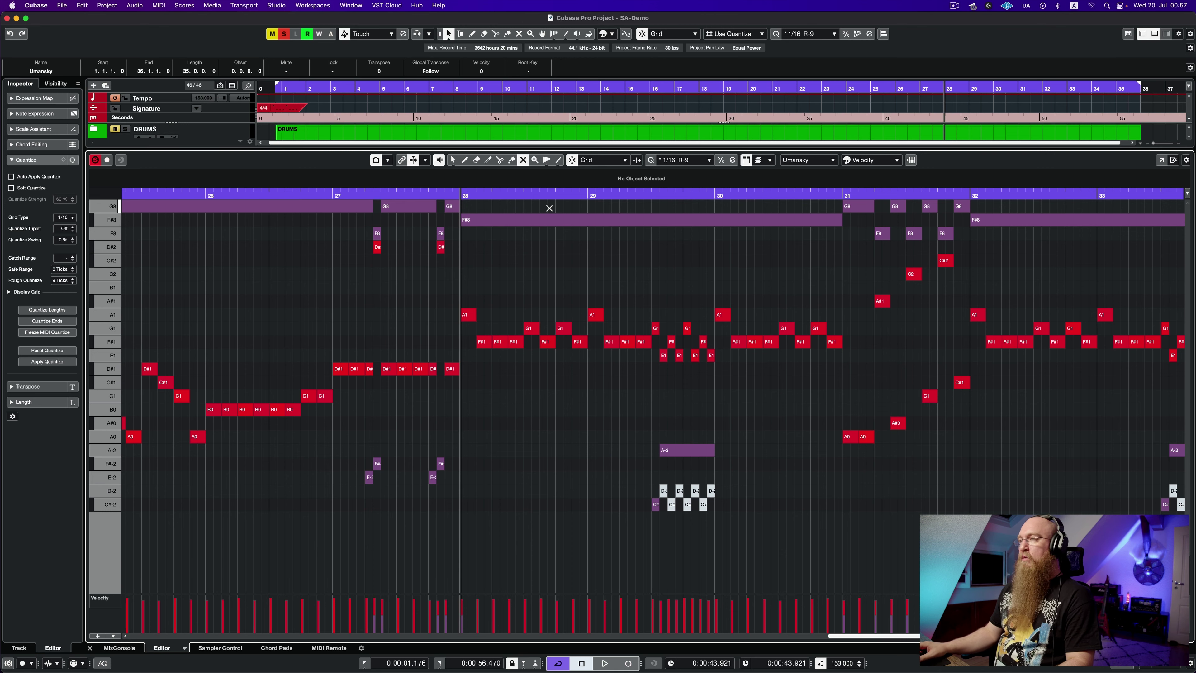
Open the UmanskyBass interface, place it clear of the notes after bar 29, and show its fretboard
{"action": "left_click", "coordinate": [911, 160]}
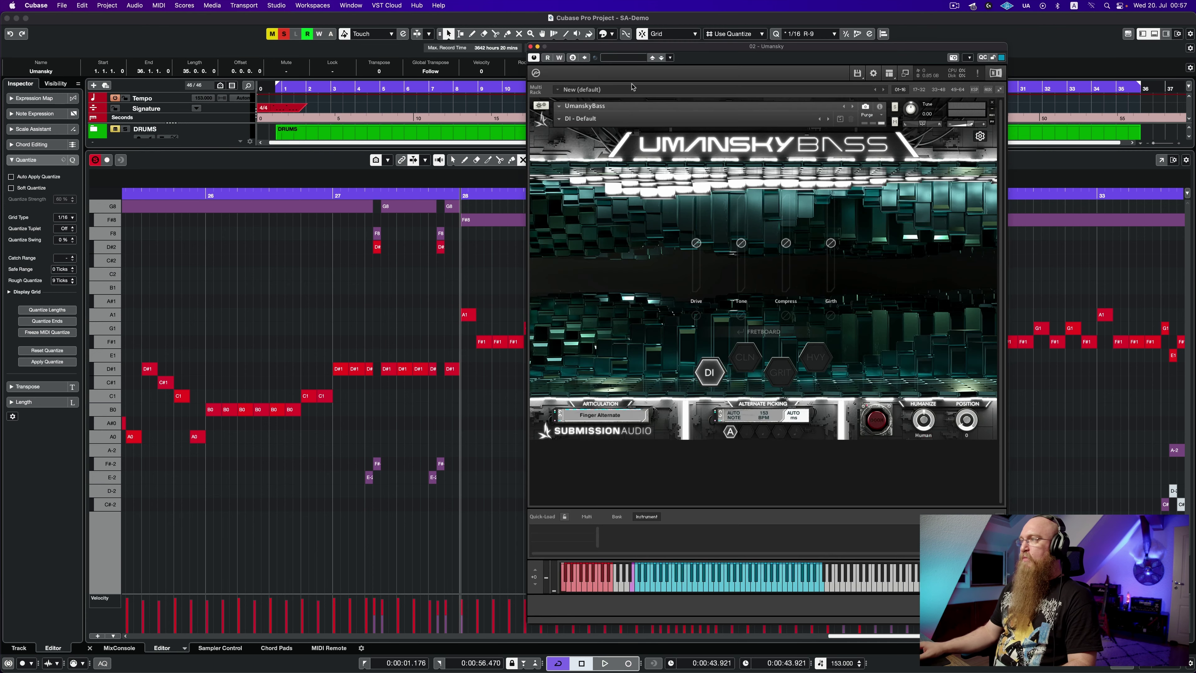
{"action": "left_click_drag", "start_coordinate": [691, 37], "coordinate": [232, 37]}
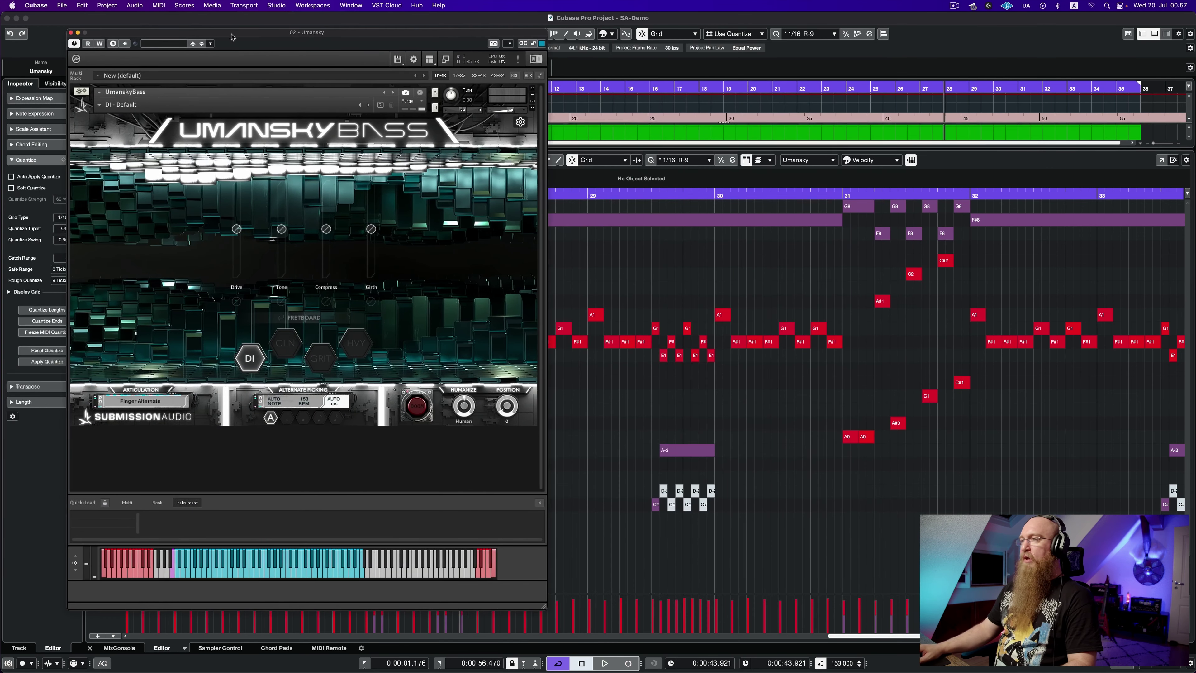
{"action": "left_click", "coordinate": [305, 320]}
Play the passage from bar 28 twice while watching the position on the UmanskyBass fretboard
{"action": "key", "text": "space"}
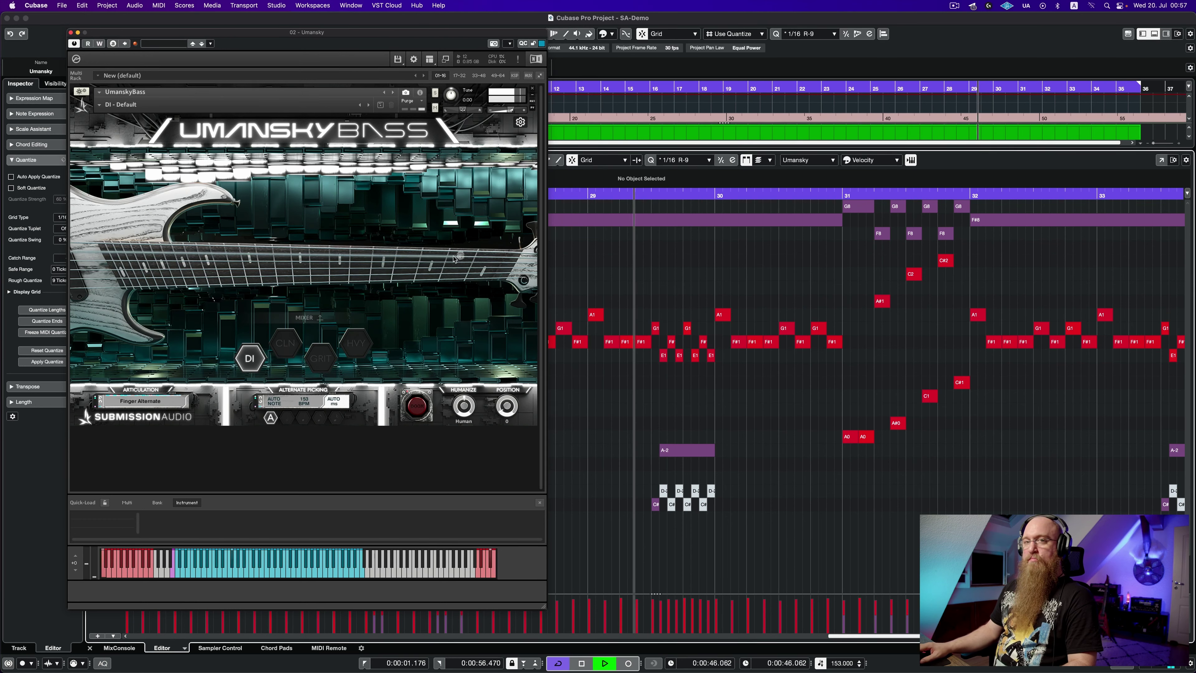
{"action": "key", "text": "space"}
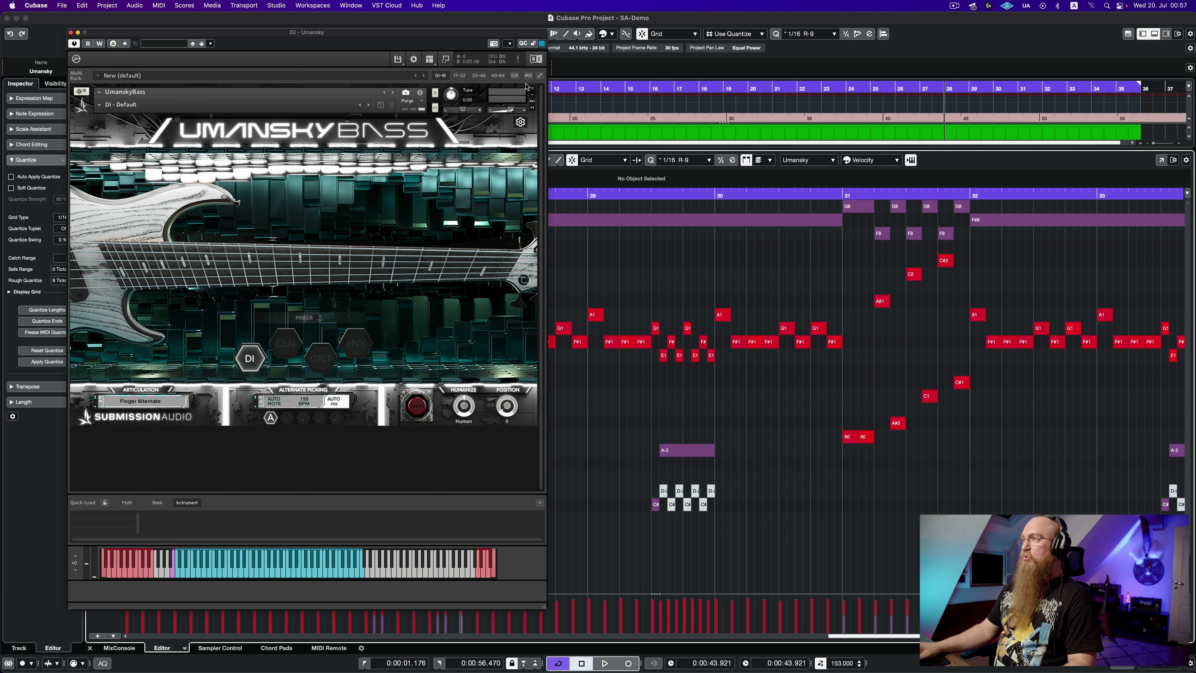
{"action": "key", "text": "space"}
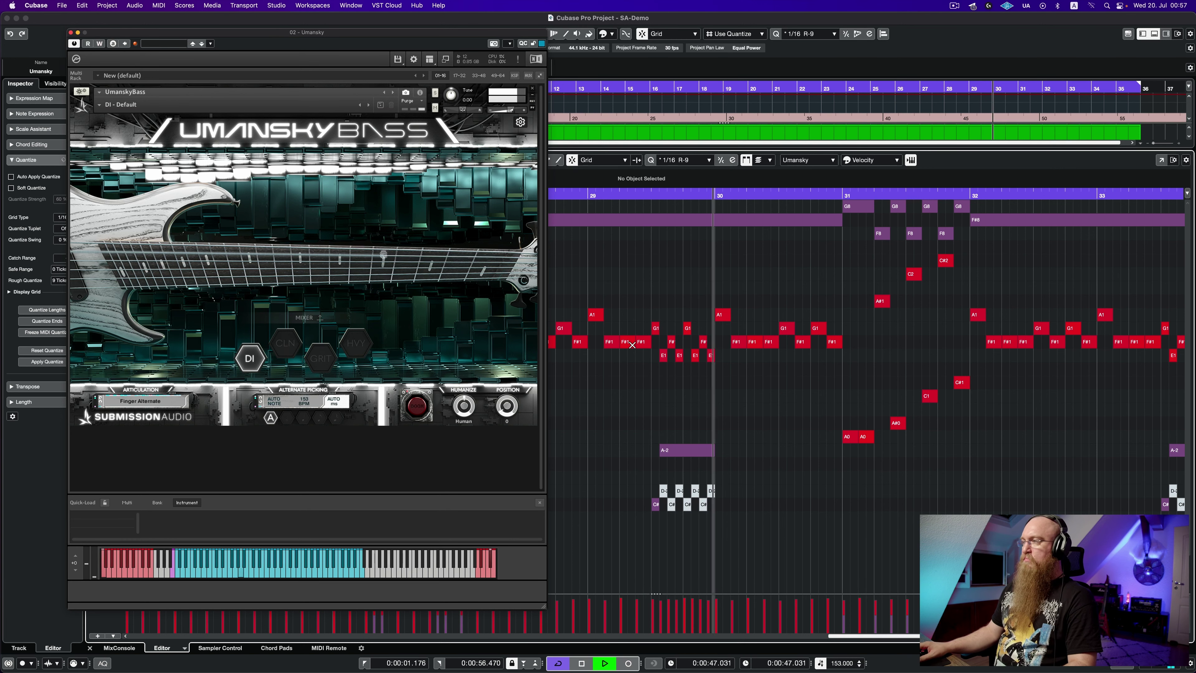
{"action": "key", "text": "space"}
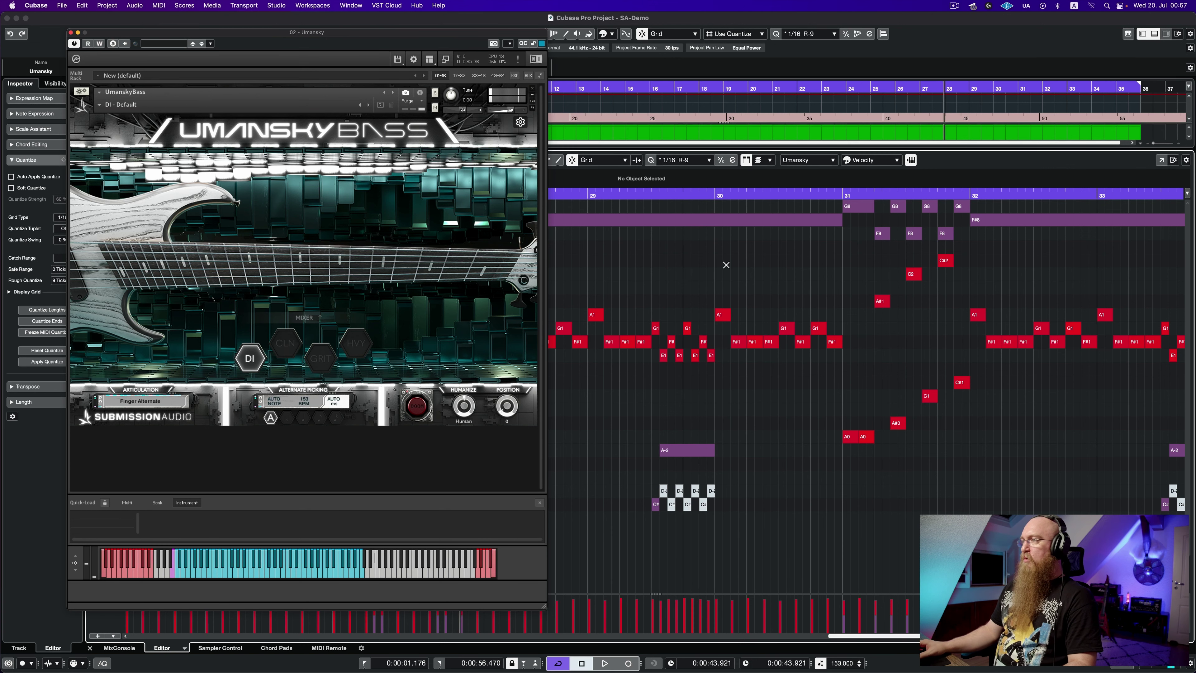
Compare the passage from bar 28 with its long F#8 keyswitch note muted and unmuted, leaving the note unmuted
{"action": "left_click", "coordinate": [707, 219]}
{"action": "key", "text": "space"}
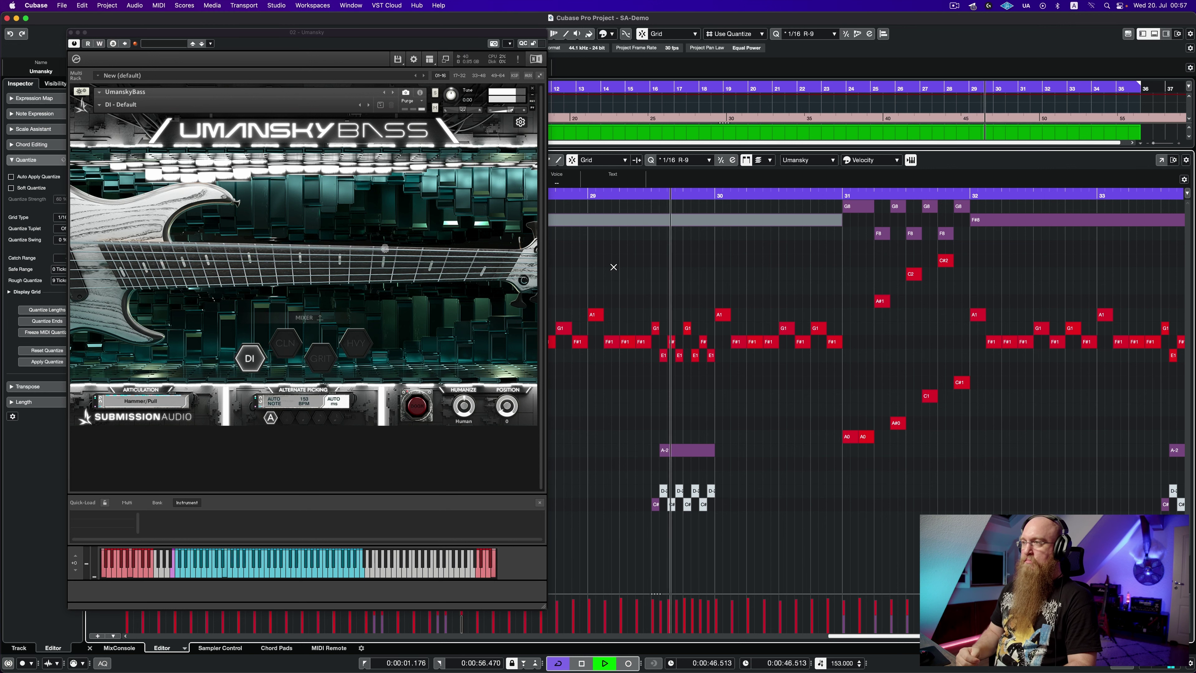
{"action": "key", "text": "space"}
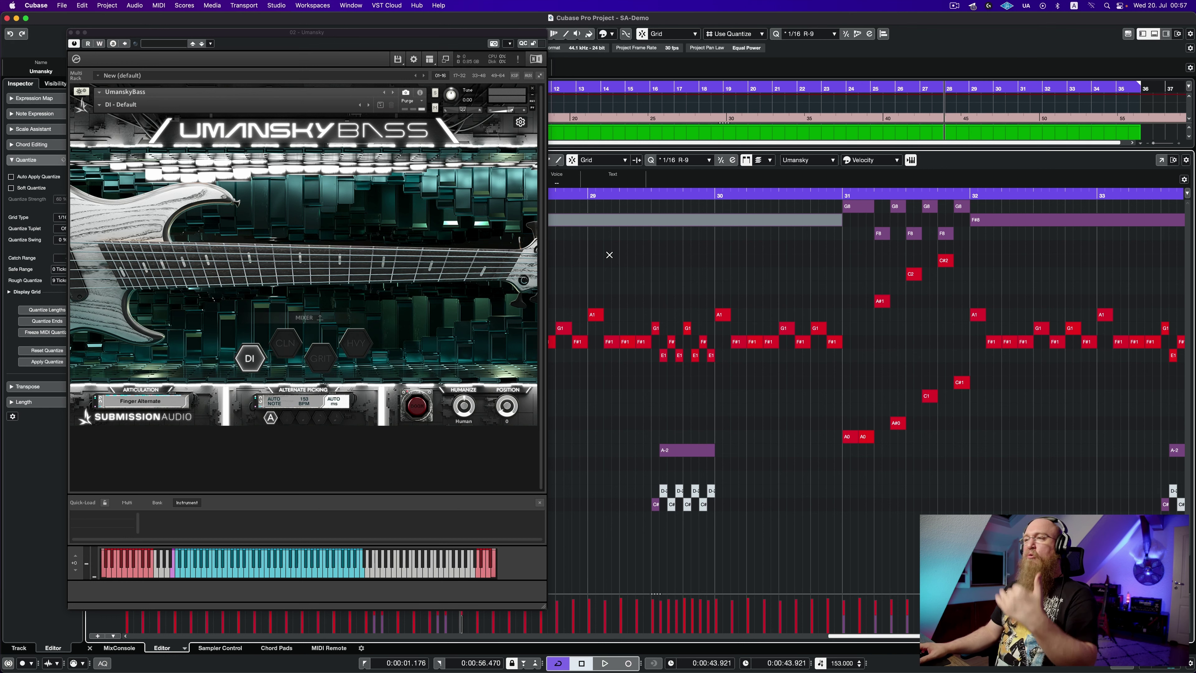
{"action": "left_click", "coordinate": [630, 222]}
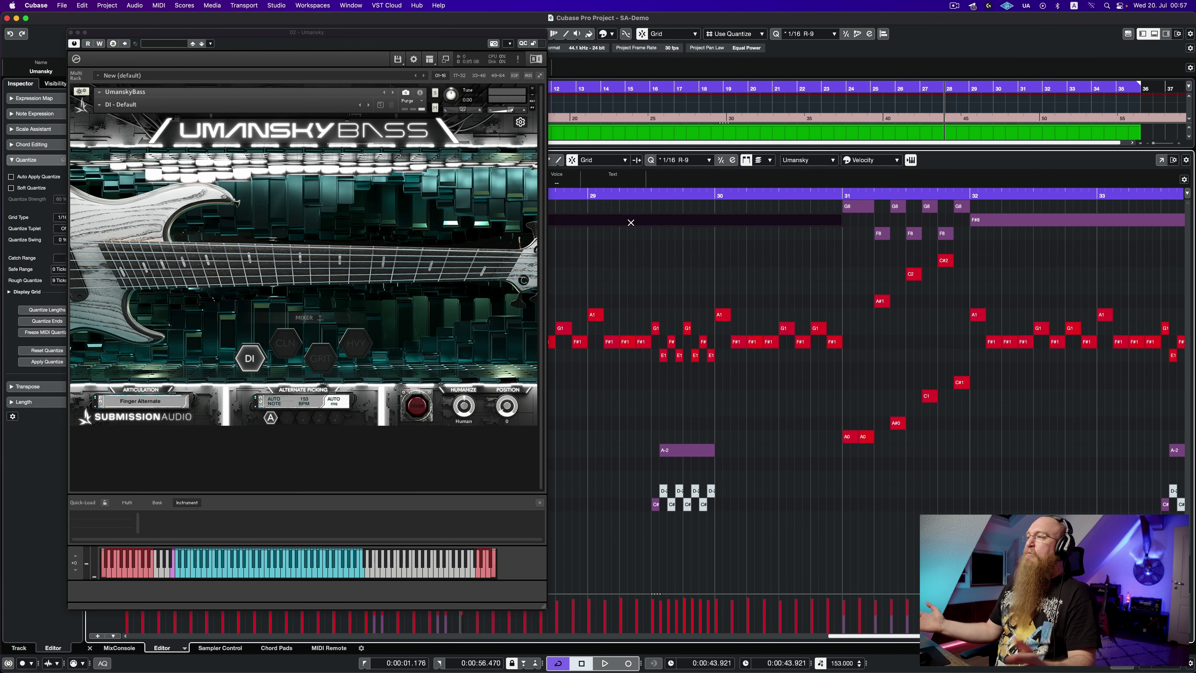
{"action": "key", "text": "space"}
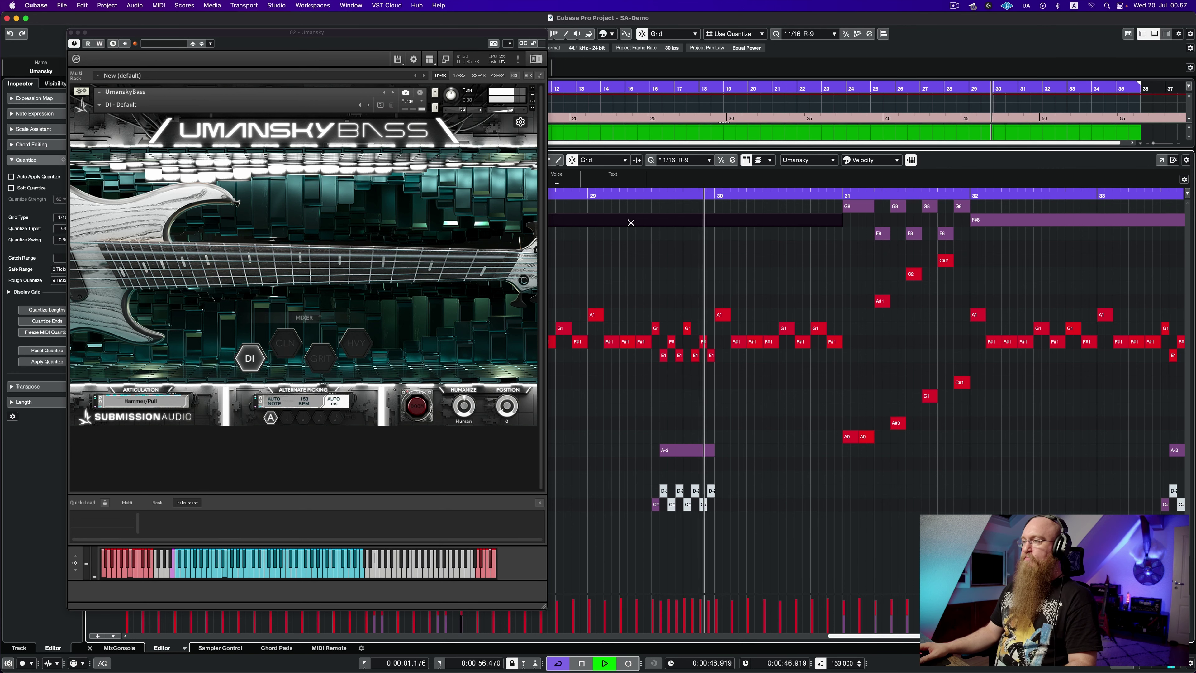
{"action": "key", "text": "space"}
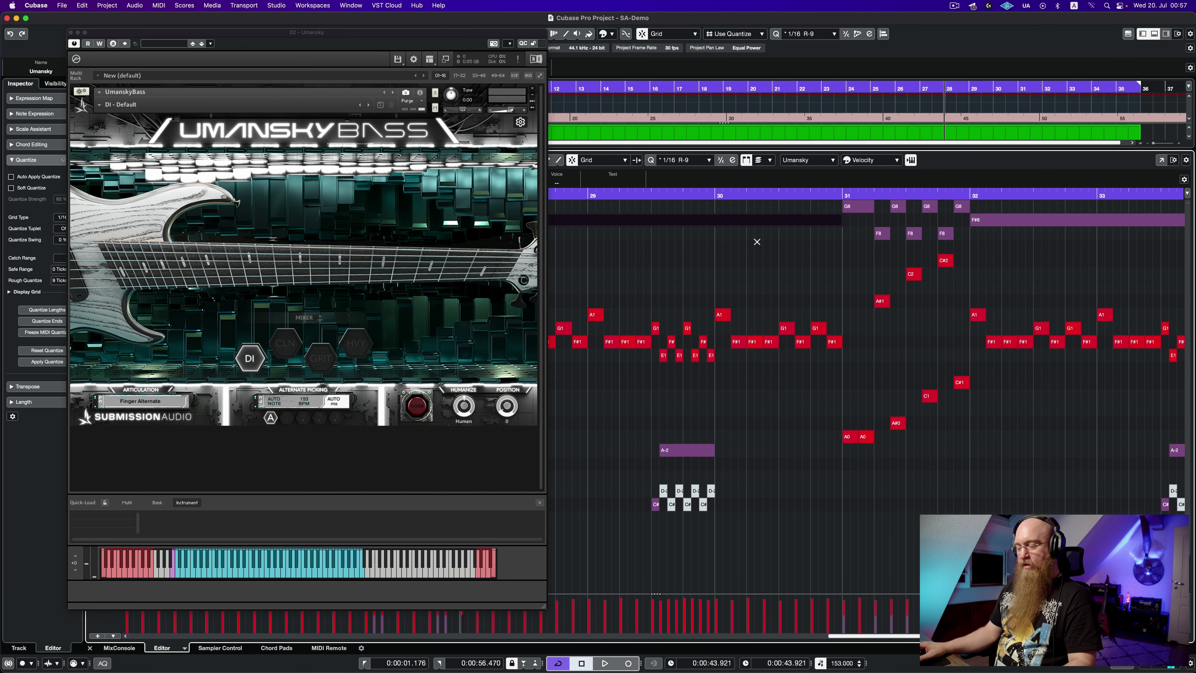
Close the UmanskyBass interface and the lower-zone Key Editor
{"action": "key", "text": "g"}
{"action": "key", "text": "g"}
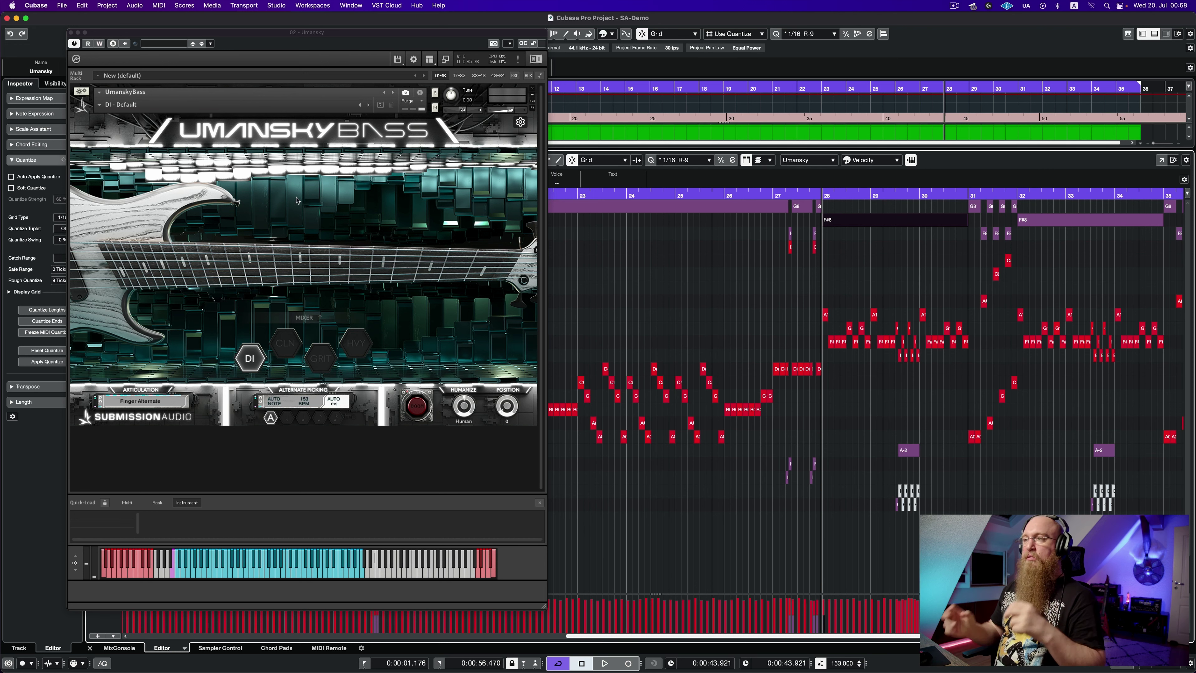
{"action": "left_click", "coordinate": [70, 32]}
{"action": "key", "text": "super+e"}
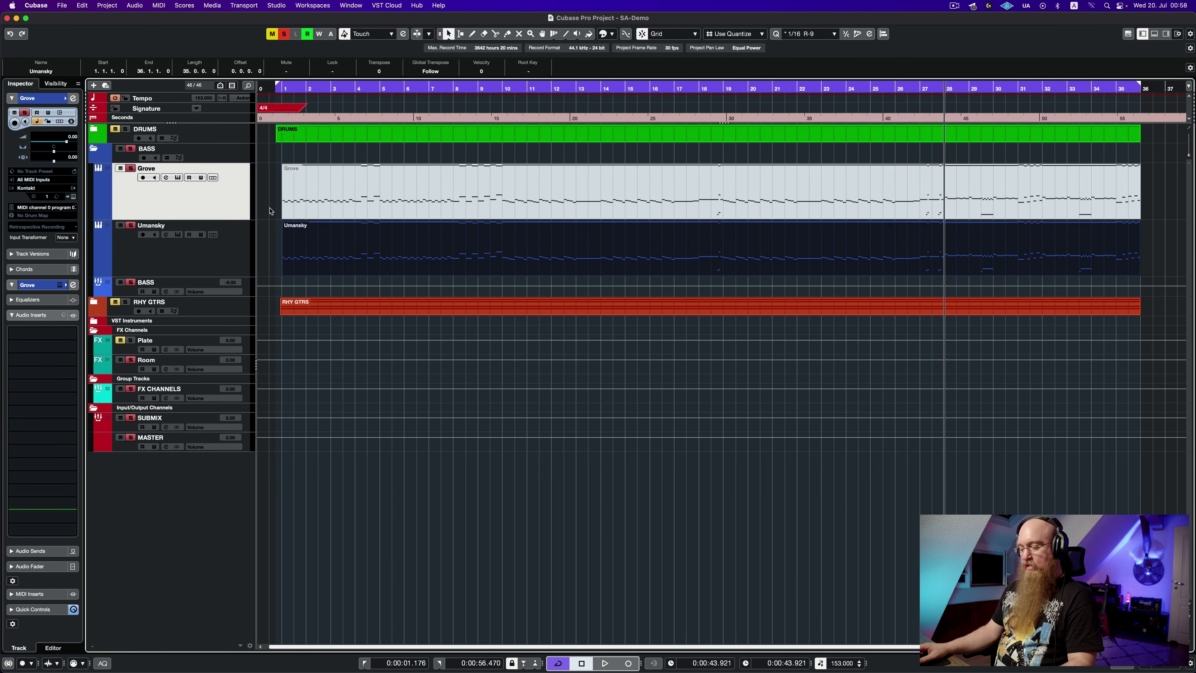
Mute the Umansky MIDI part and unmute the Grove part in the arrangement
{"action": "key", "text": "7"}
{"action": "left_click", "coordinate": [330, 231]}
{"action": "key", "text": "1"}
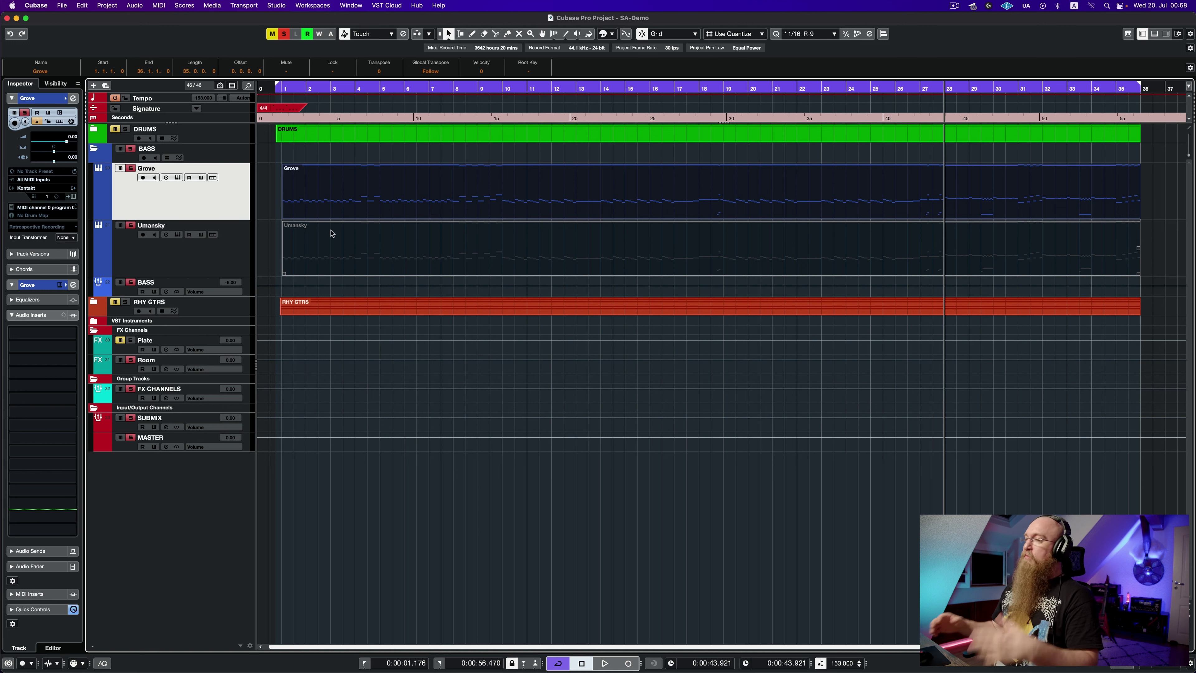
{"action": "left_click", "coordinate": [296, 151]}
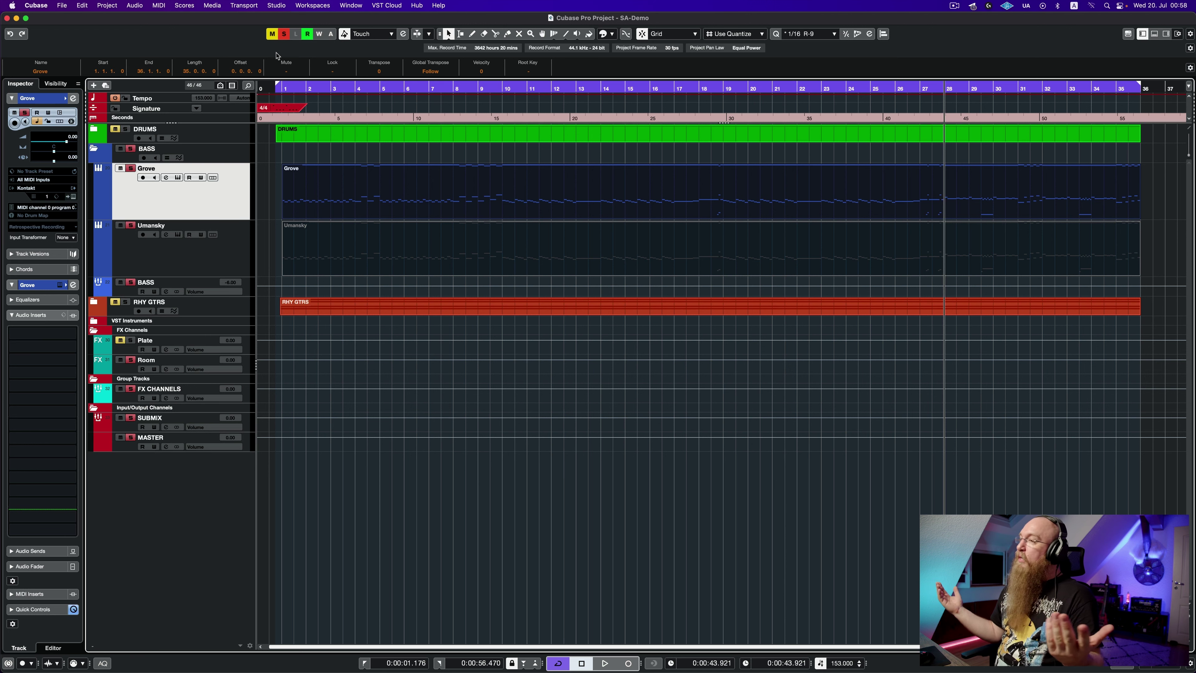
Select the Grove track, deactivate all solo and mute states, and play the full mix from the start
{"action": "left_click", "coordinate": [231, 286]}
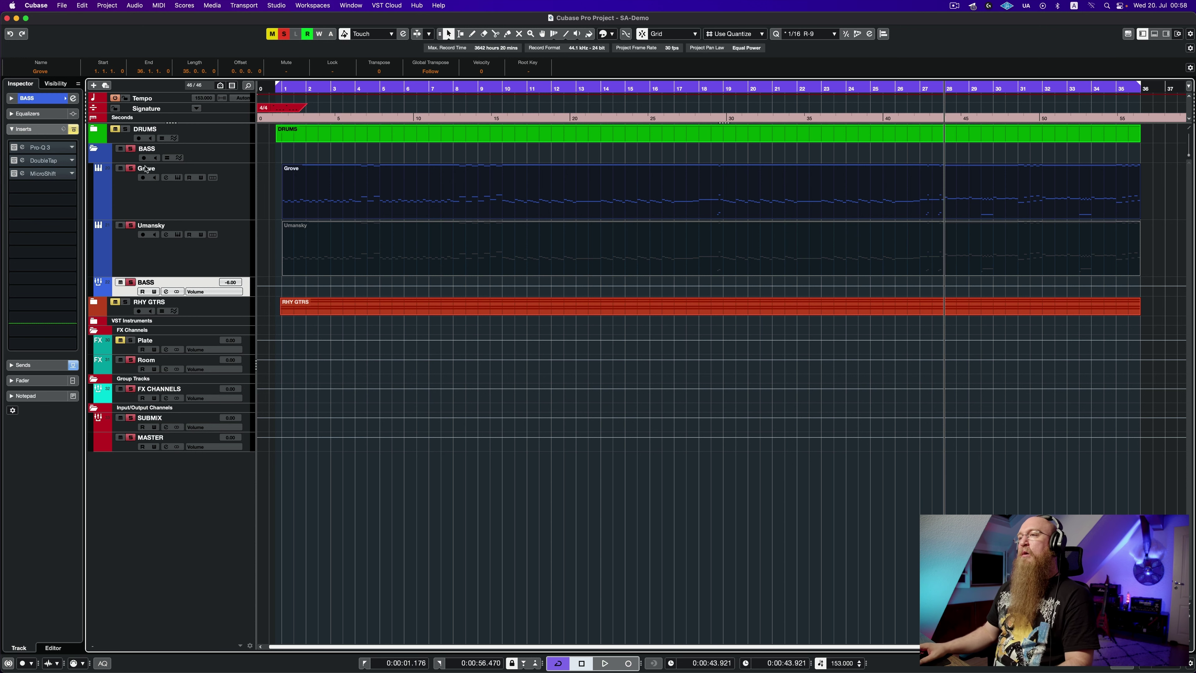
{"action": "left_click", "coordinate": [239, 199]}
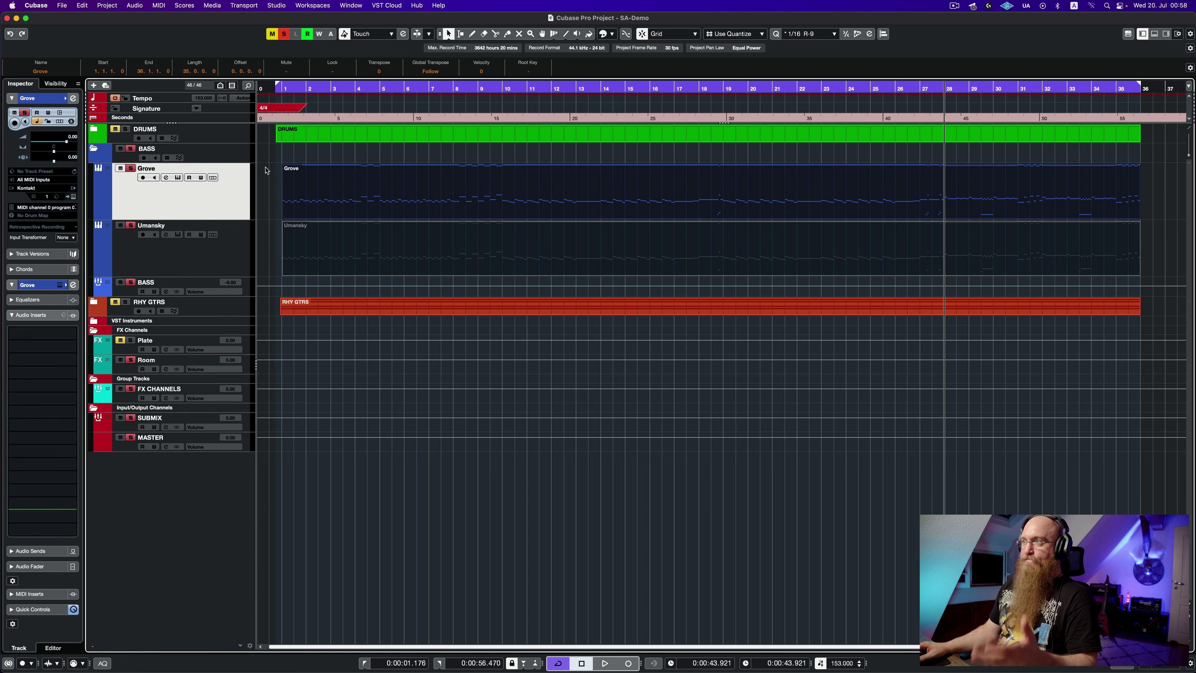
{"action": "left_click", "coordinate": [284, 33]}
{"action": "left_click", "coordinate": [272, 33]}
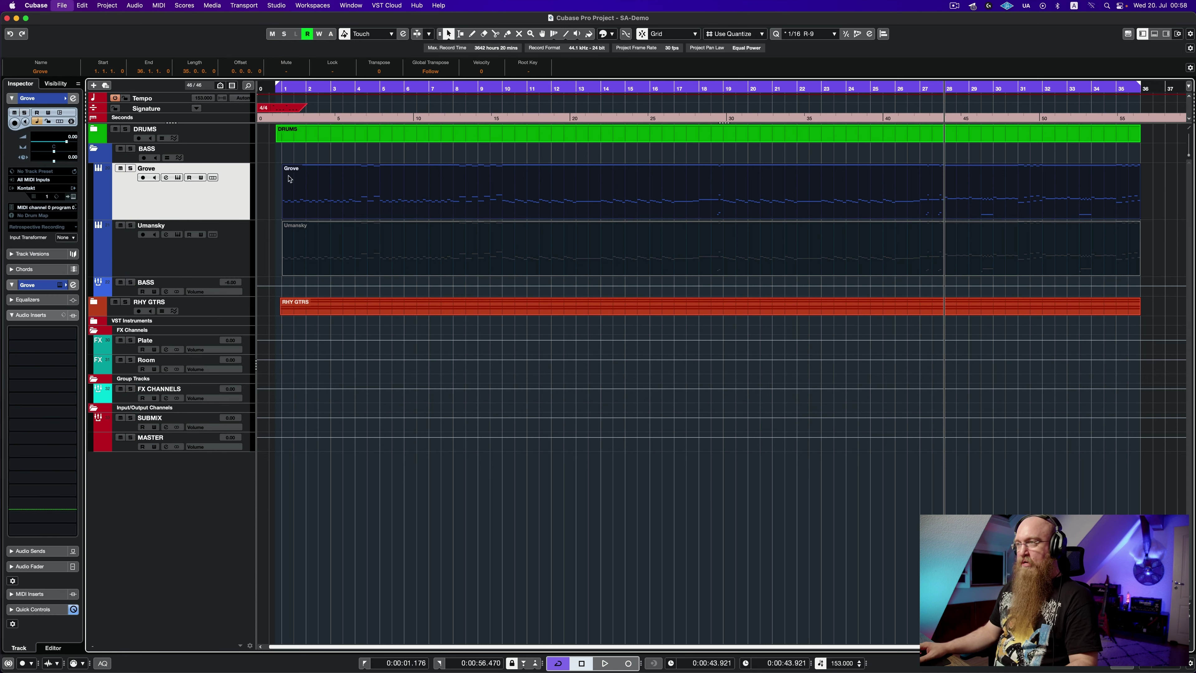
{"action": "left_click", "coordinate": [275, 168]}
{"action": "key", "text": "space"}
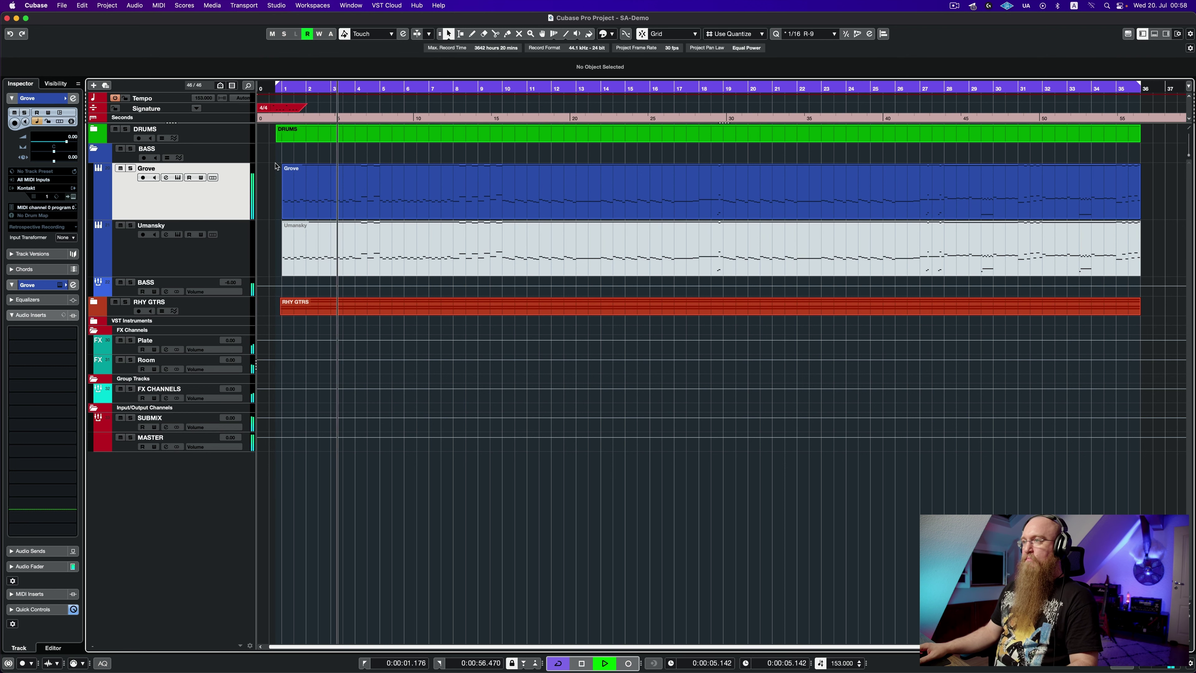
Open the Grove track's GroveBass interface, stop playback, and reposition the instrument window
{"action": "left_click", "coordinate": [178, 178]}
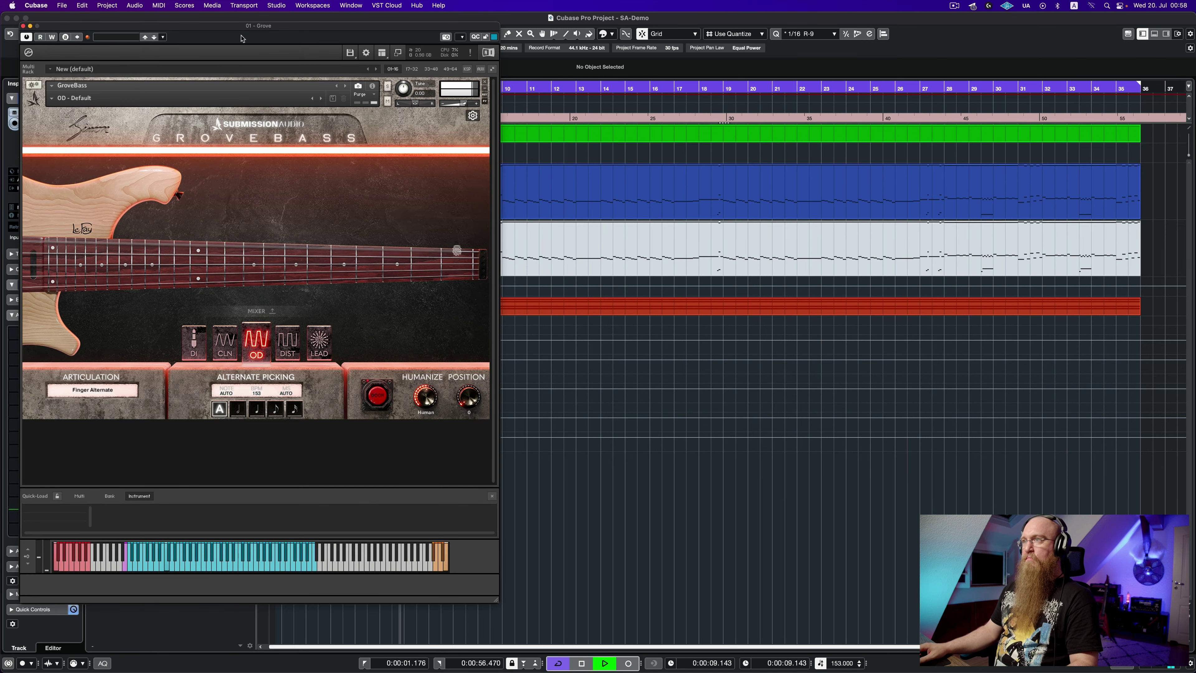
{"action": "key", "text": "space"}
{"action": "left_click_drag", "start_coordinate": [227, 31], "coordinate": [334, 53]}
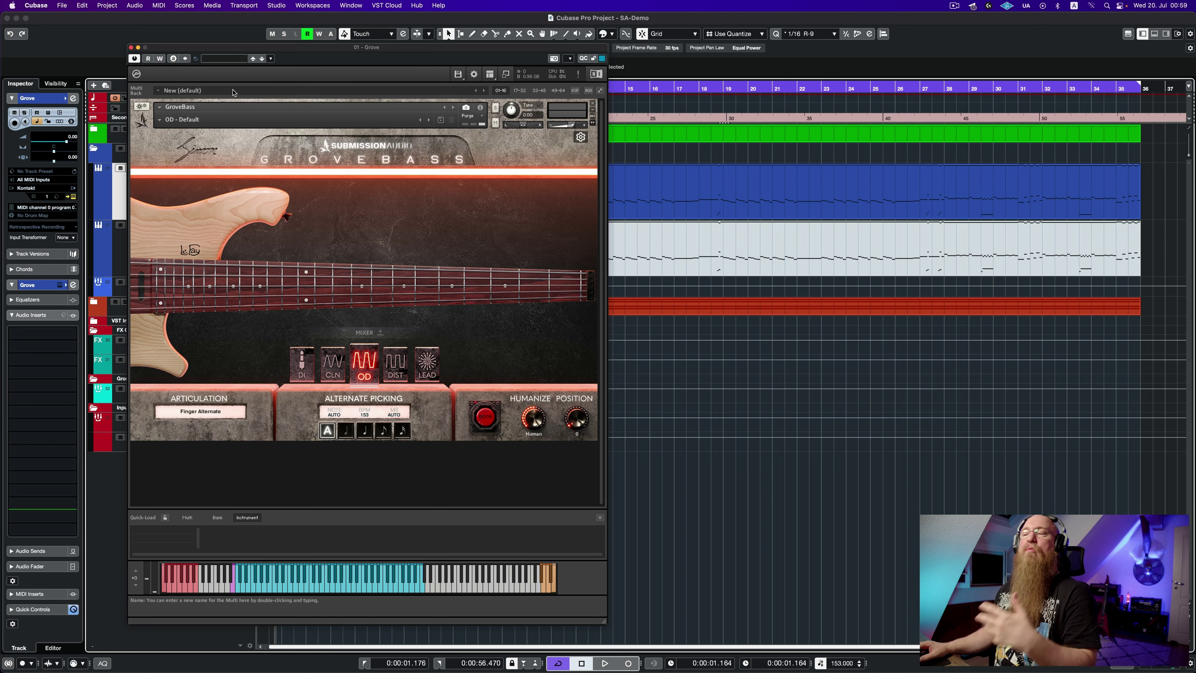
{"action": "left_click_drag", "start_coordinate": [246, 52], "coordinate": [248, 54]}
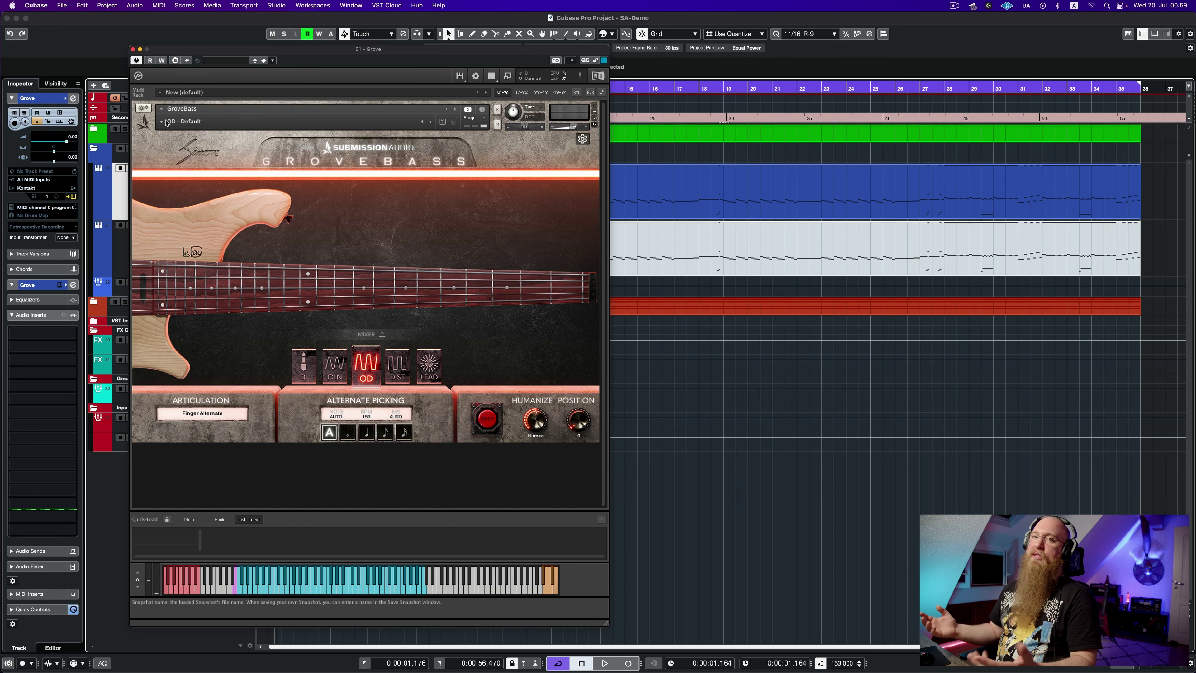
Play the mix from the start and audition the GroveBass snapshot DIST - Default
{"action": "key", "text": "space"}
{"action": "left_click", "coordinate": [167, 122]}
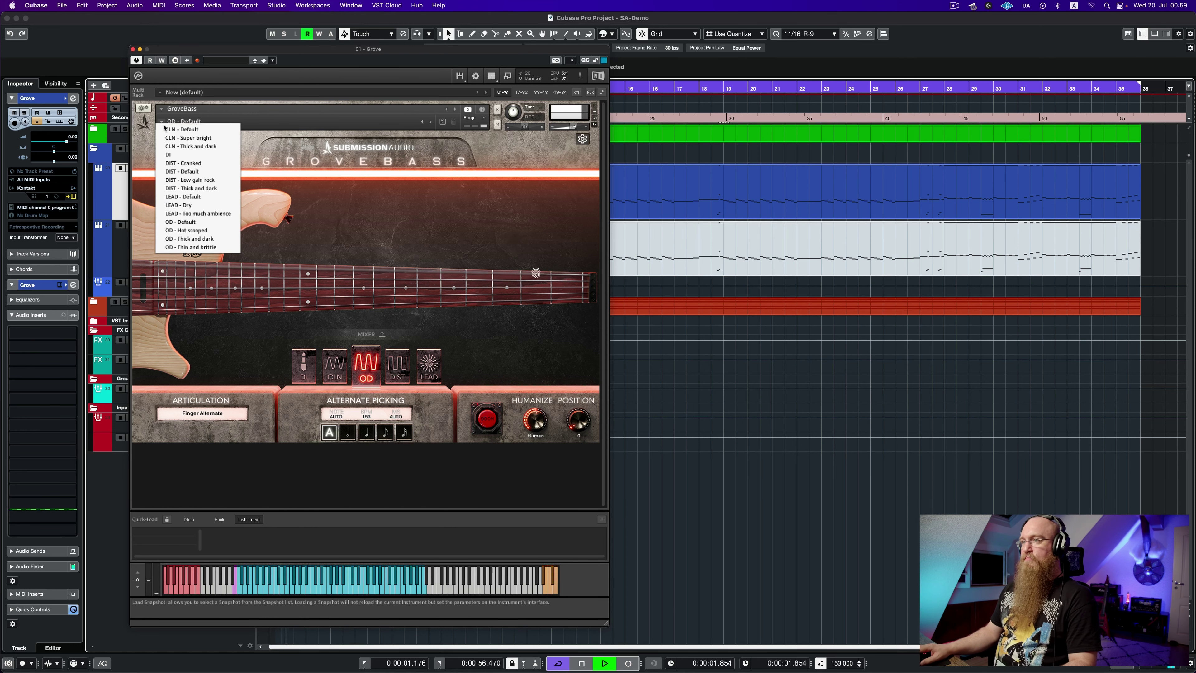
{"action": "left_click", "coordinate": [203, 172]}
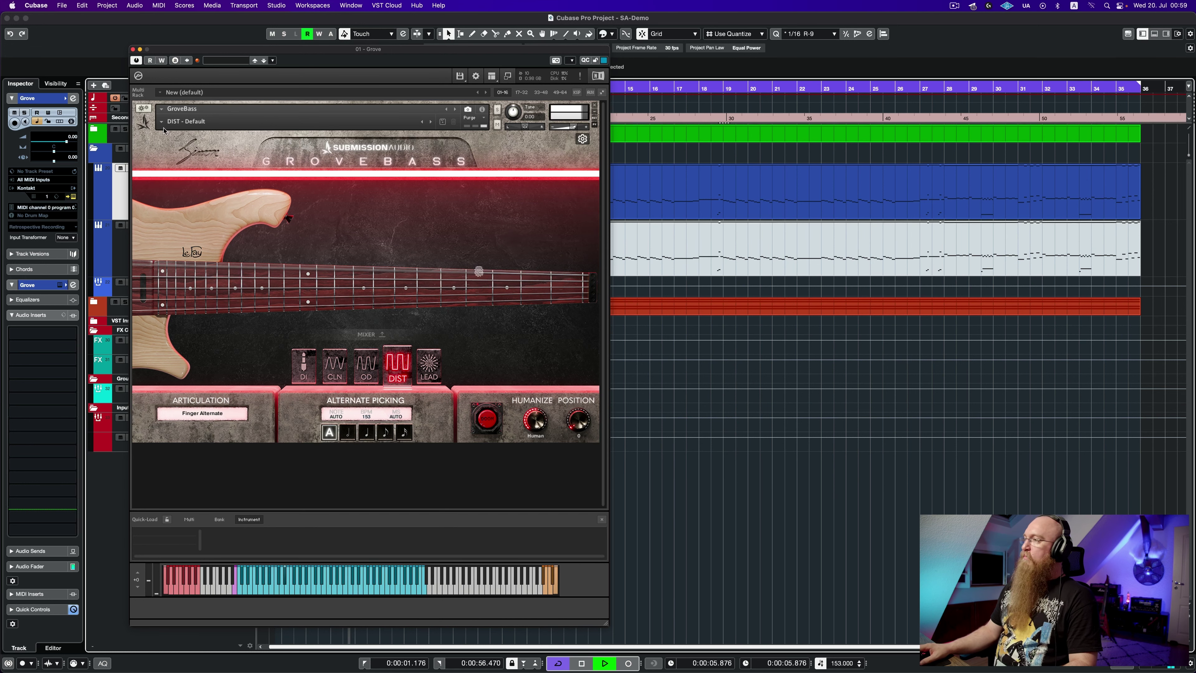
{"action": "key", "text": "space"}
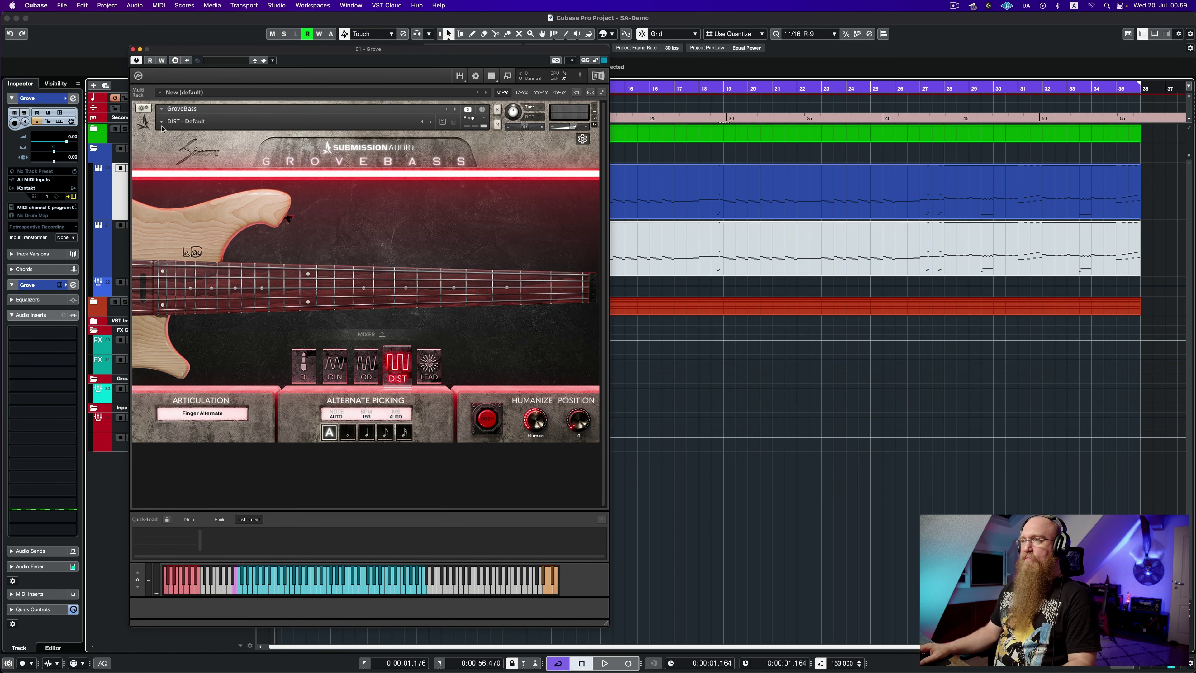
Replay the mix from the start and audition the GroveBass snapshot LEAD - Default
{"action": "key", "text": "space"}
{"action": "left_click", "coordinate": [162, 123]}
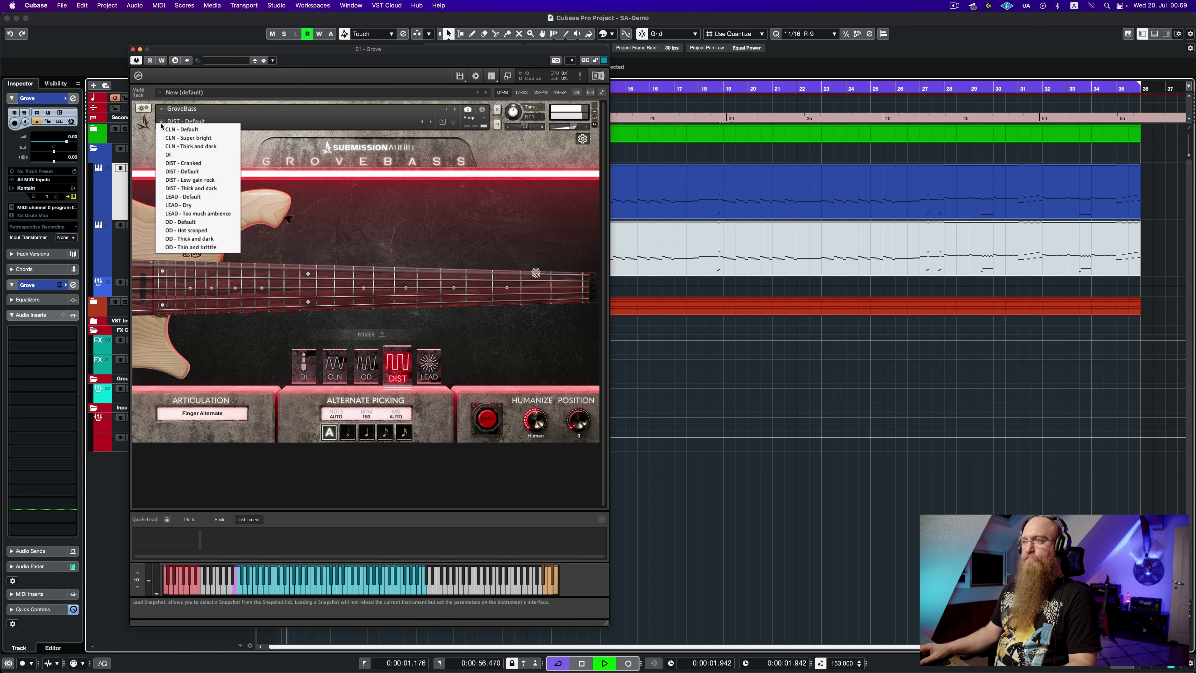
{"action": "left_click", "coordinate": [190, 198]}
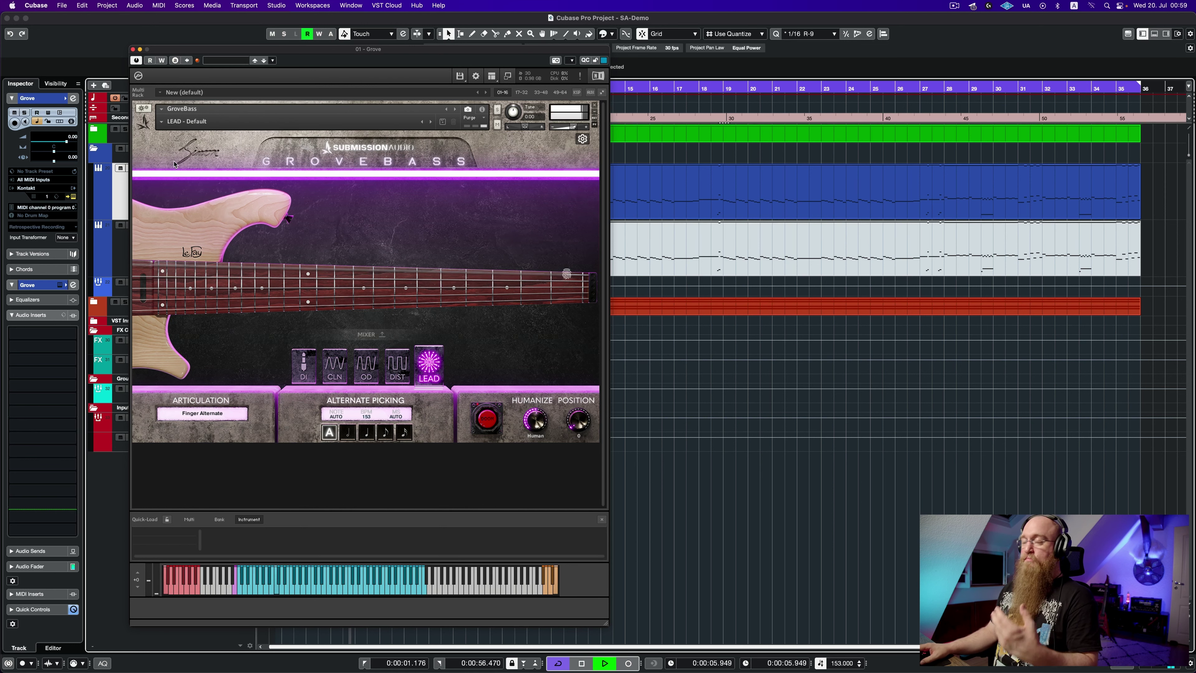
Load the GroveBass snapshot OD - Default and switch to OD - Hot scooped while the mix plays
{"action": "left_click", "coordinate": [162, 122]}
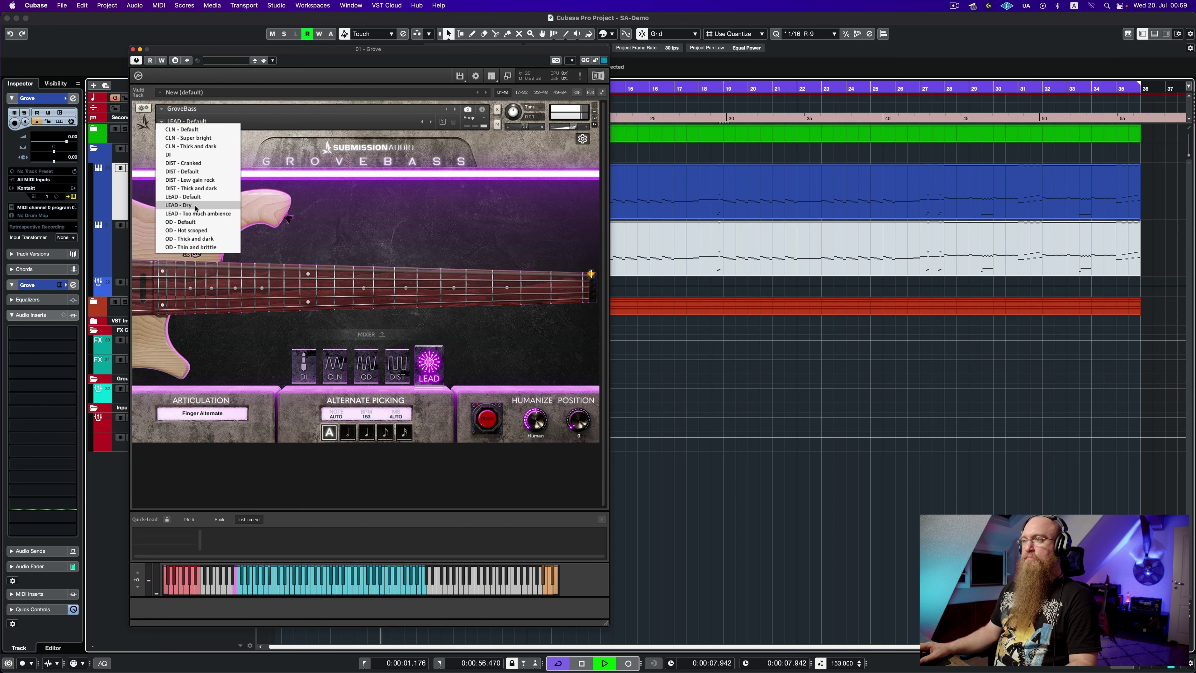
{"action": "left_click", "coordinate": [192, 222]}
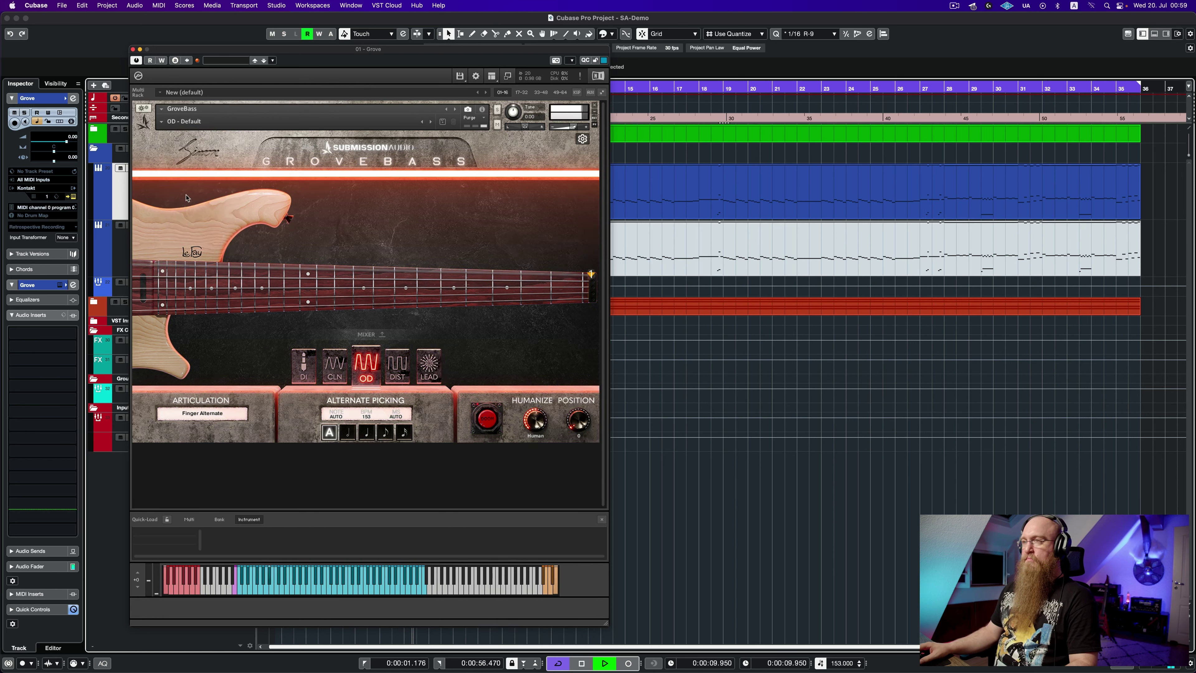
{"action": "left_click", "coordinate": [163, 122]}
{"action": "left_click", "coordinate": [195, 218]}
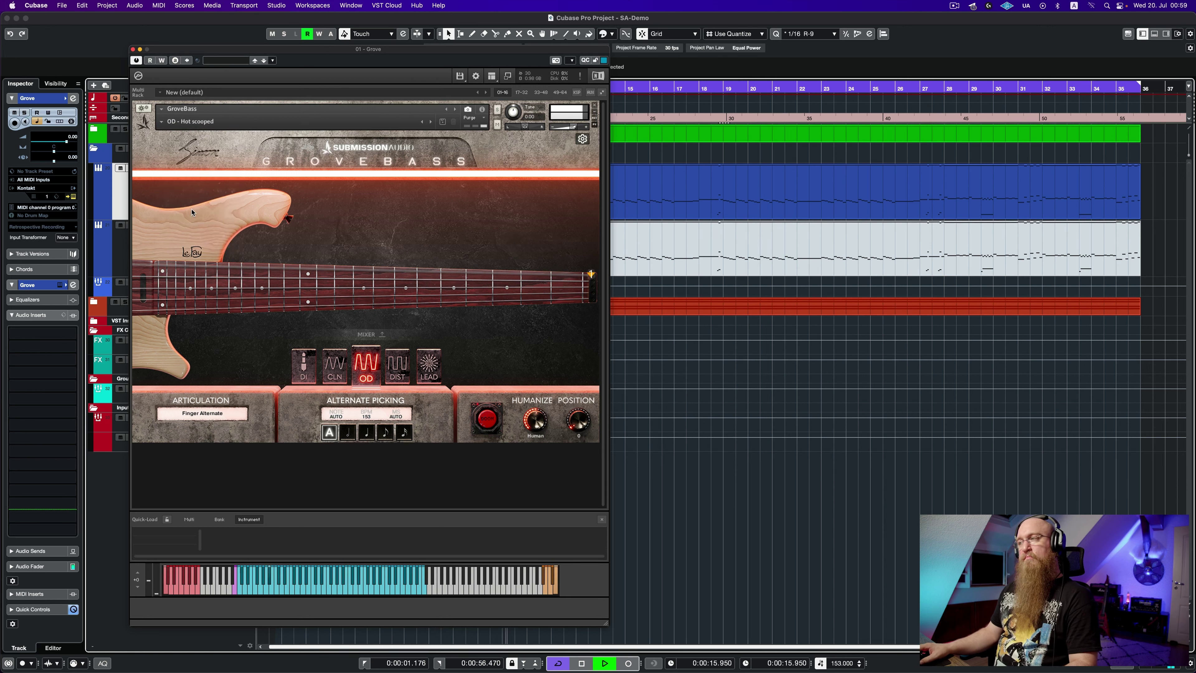
Reload the GroveBass snapshot OD - Hot scooped during playback, listen to it in the mix, and stop playback
{"action": "left_click", "coordinate": [162, 122]}
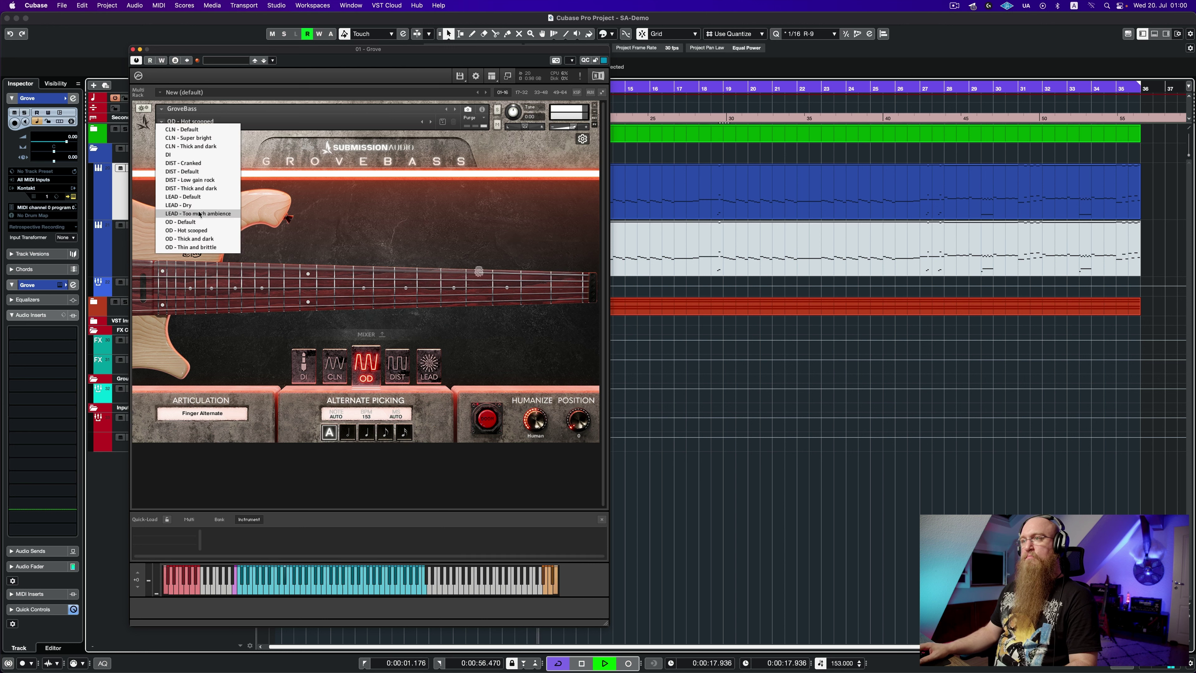
{"action": "left_click", "coordinate": [205, 231]}
{"action": "key", "text": "space"}
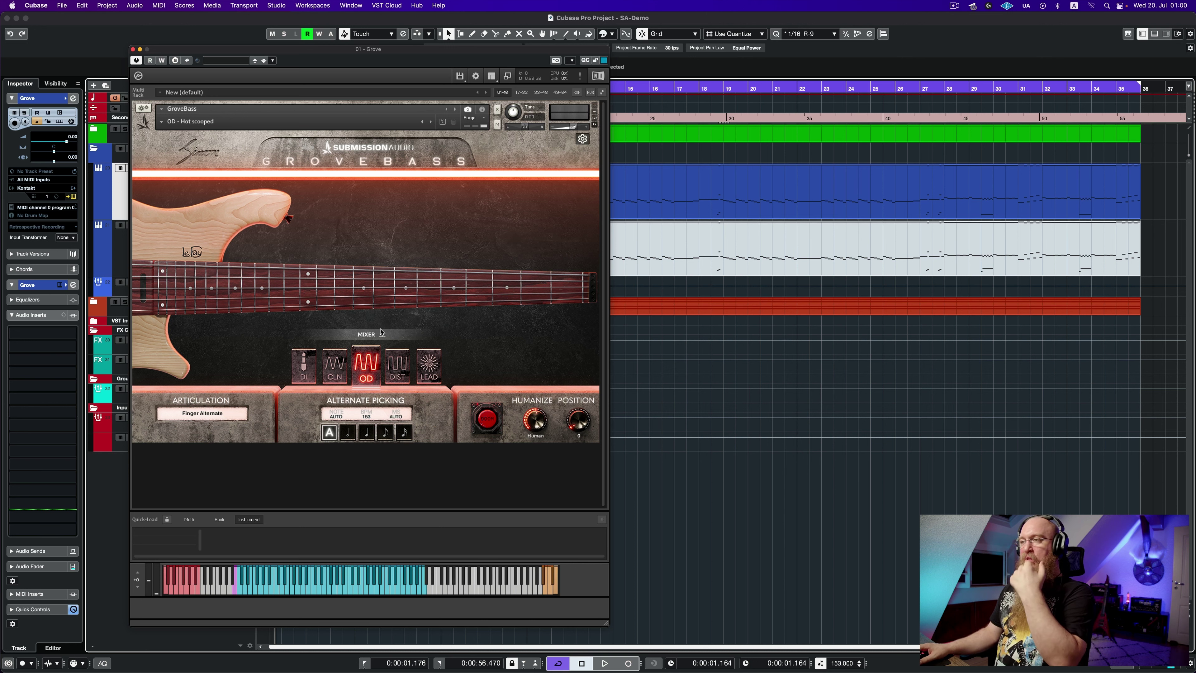
Show GroveBass's mixer controls, enable Girth on the OD channel, and raise it to about -2.1 while the mix plays
{"action": "left_click", "coordinate": [376, 335]}
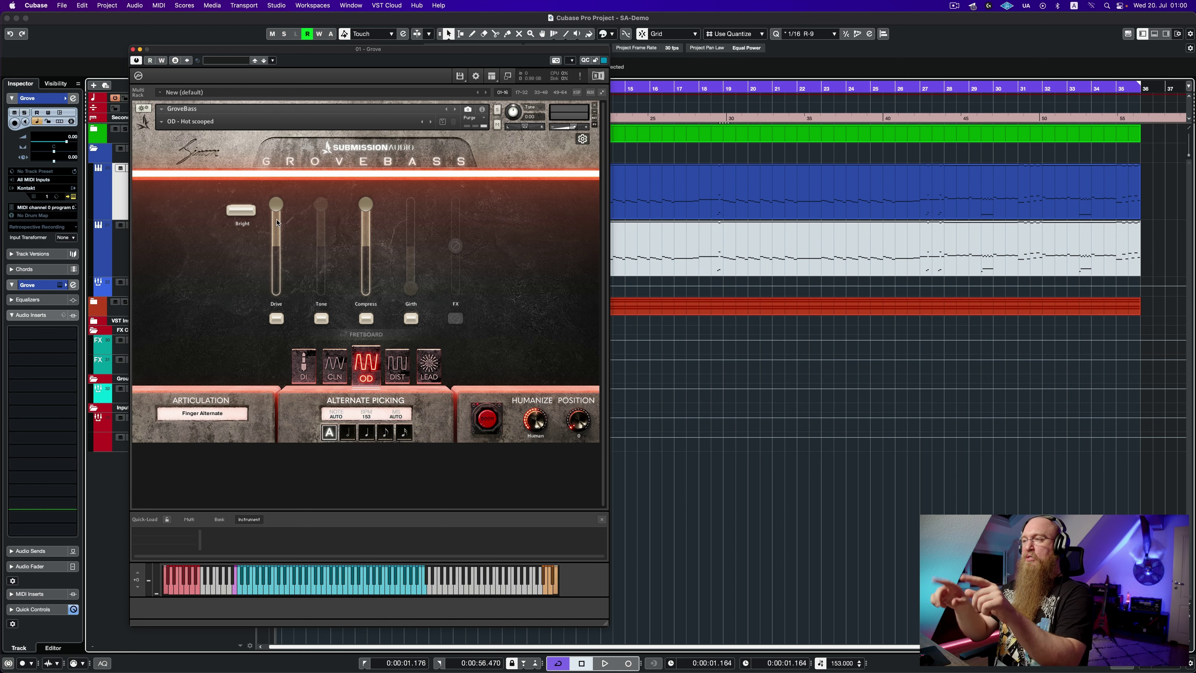
{"action": "left_click", "coordinate": [411, 319]}
{"action": "key", "text": "space"}
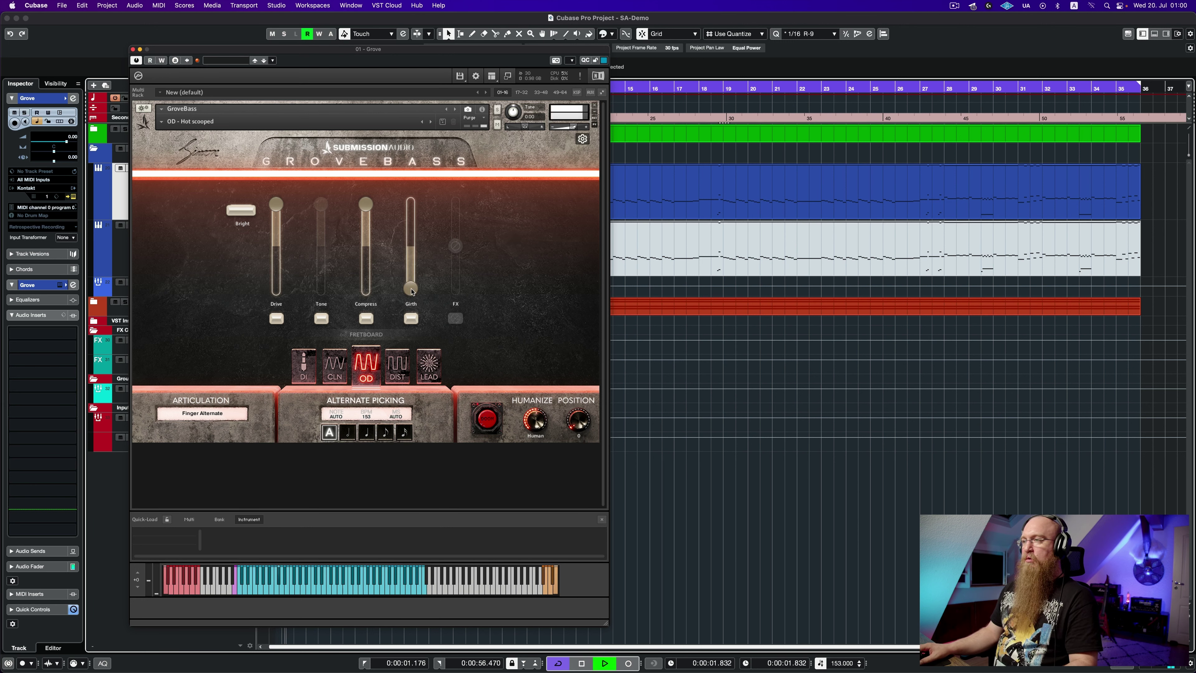
{"action": "left_click_drag", "start_coordinate": [411, 290], "coordinate": [416, 249]}
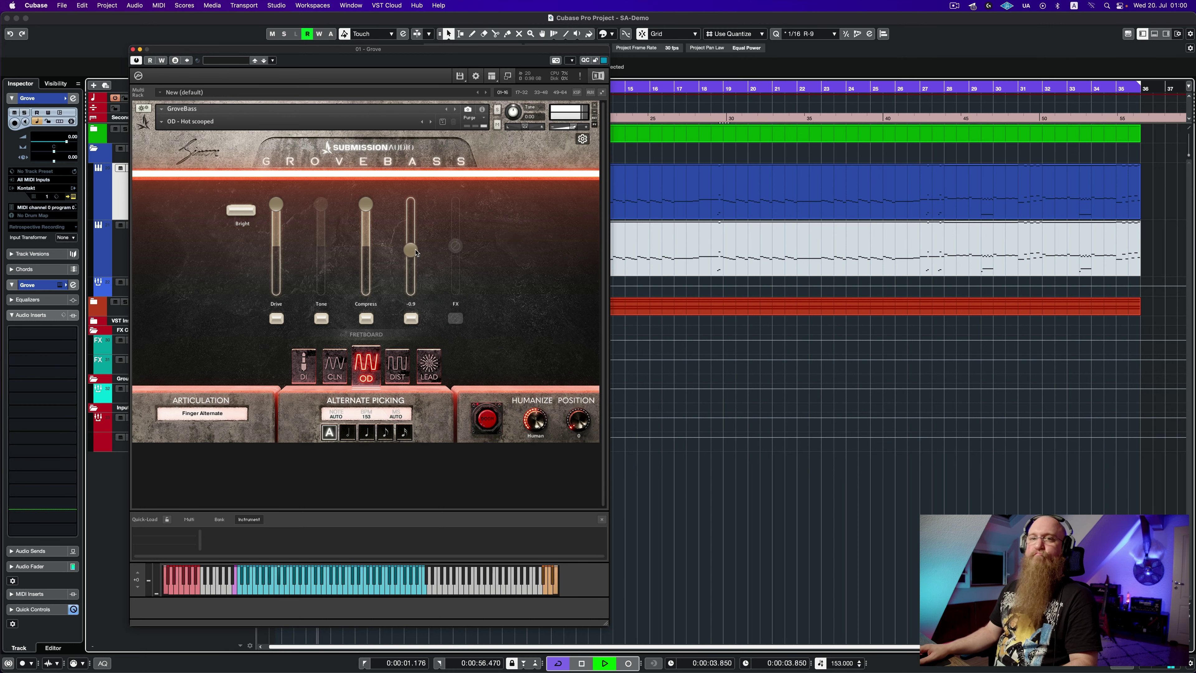
{"action": "mouse_move", "coordinate": [416, 253]}
{"action": "left_mouse_down"}
{"action": "mouse_move", "coordinate": [415, 305]}
{"action": "mouse_move", "coordinate": [416, 258]}
{"action": "left_mouse_up"}
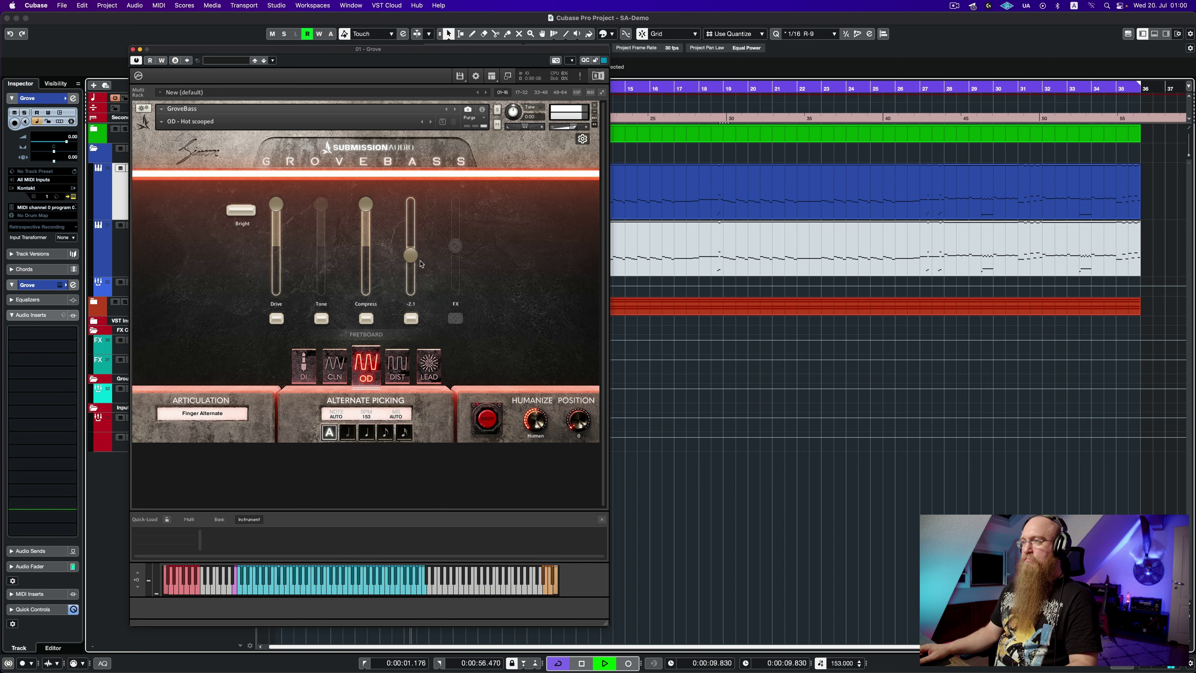
Audition the OD - Default snapshot, return to OD - Hot scooped, and raise its Girth to 0 during playback
{"action": "left_click", "coordinate": [162, 123]}
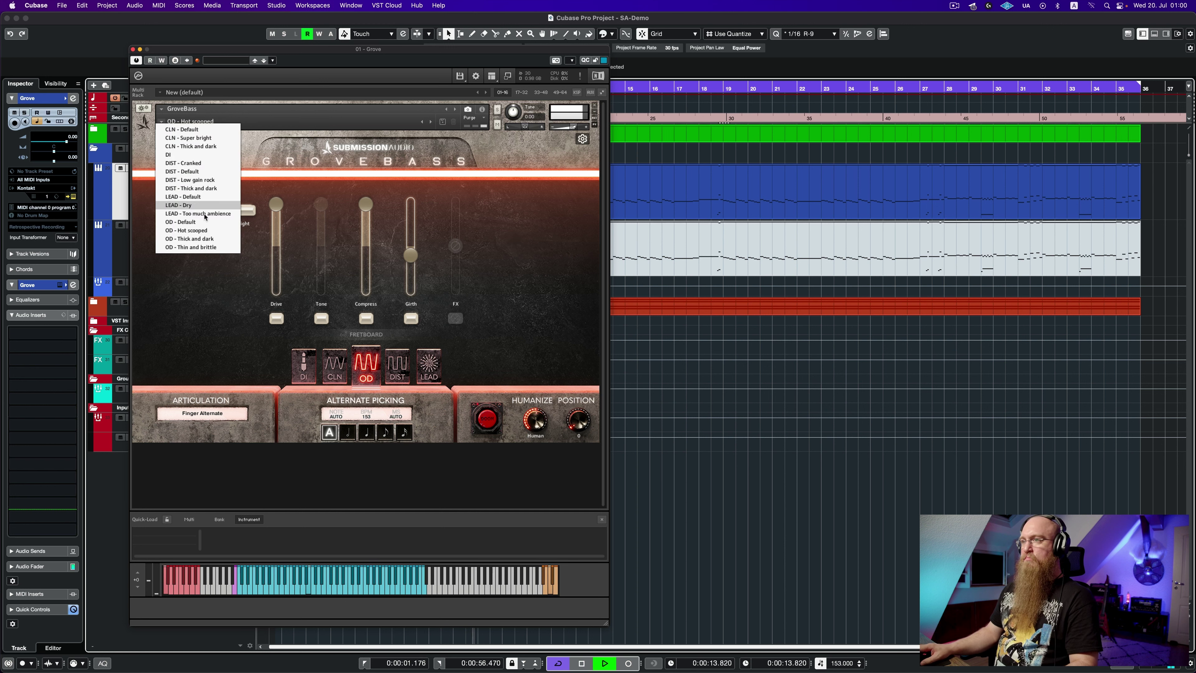
{"action": "left_click", "coordinate": [210, 222]}
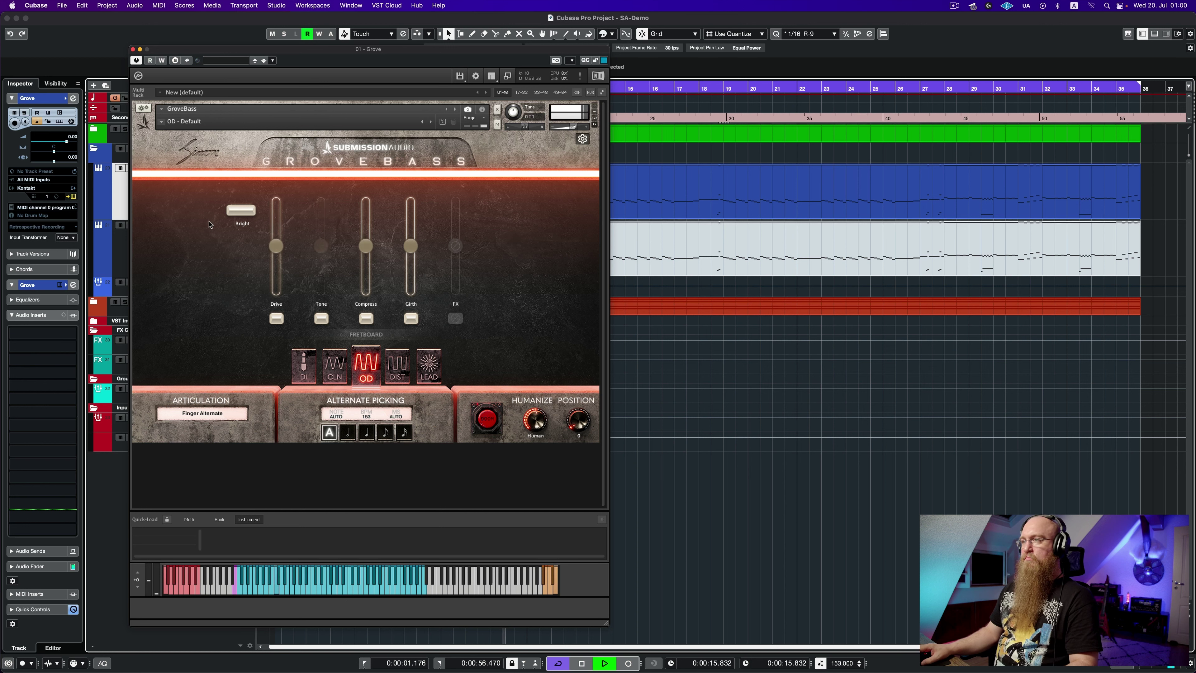
{"action": "left_click", "coordinate": [162, 121]}
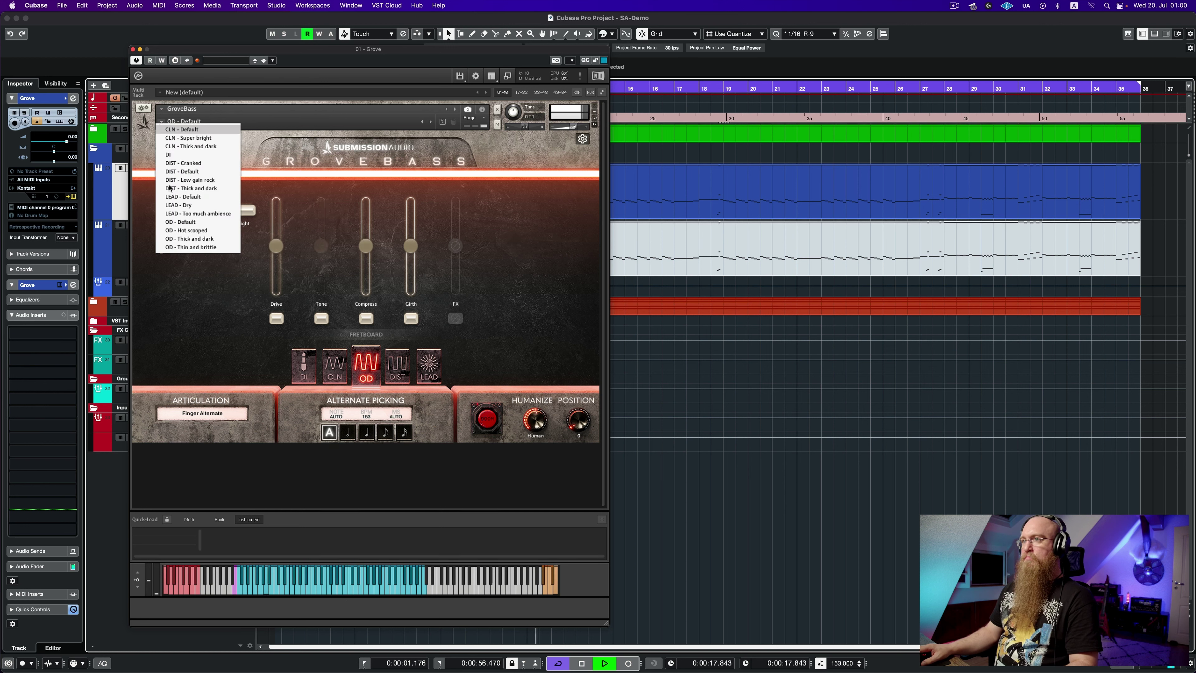
{"action": "left_click", "coordinate": [210, 229]}
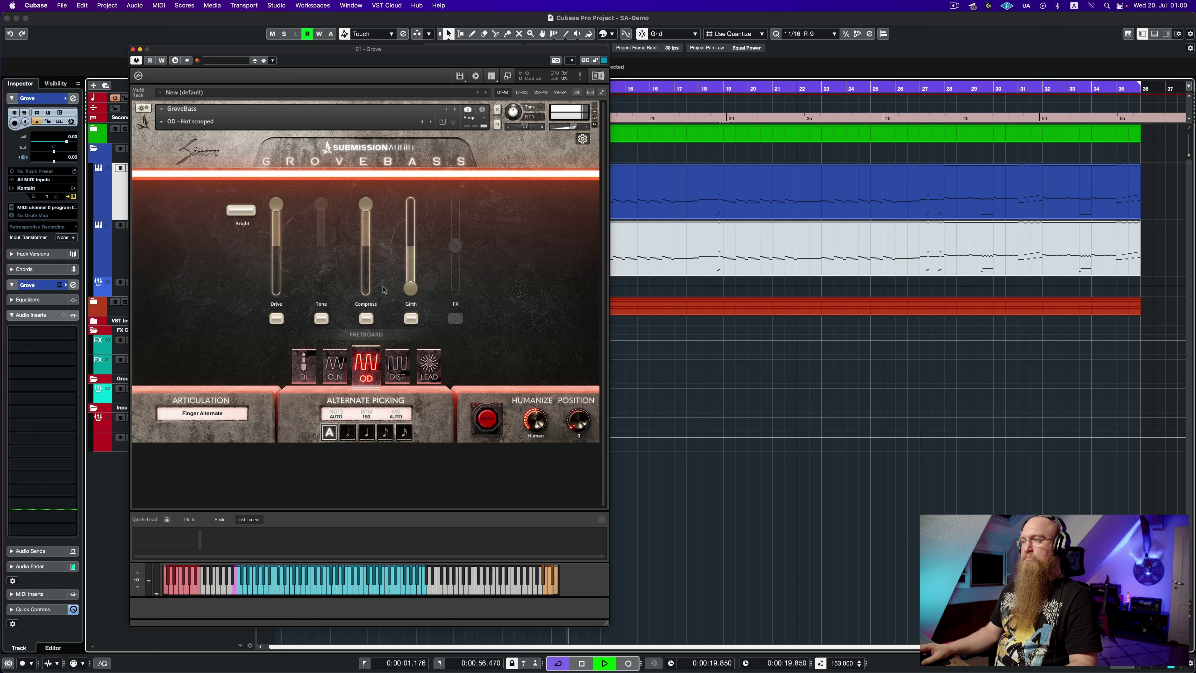
{"action": "mouse_move", "coordinate": [419, 264]}
{"action": "left_click_drag", "start_coordinate": [419, 264], "coordinate": [421, 250]}
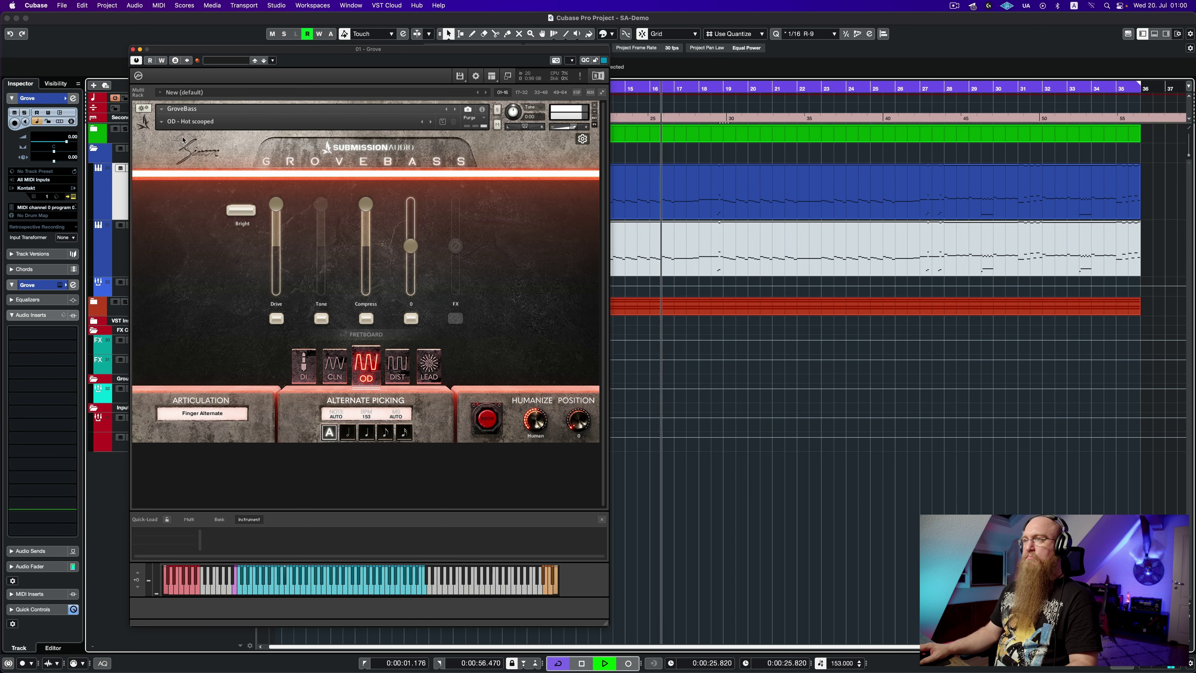
Load the GroveBass snapshot OD - Default, stop playback after listening, and close the instrument window
{"action": "left_click", "coordinate": [162, 123]}
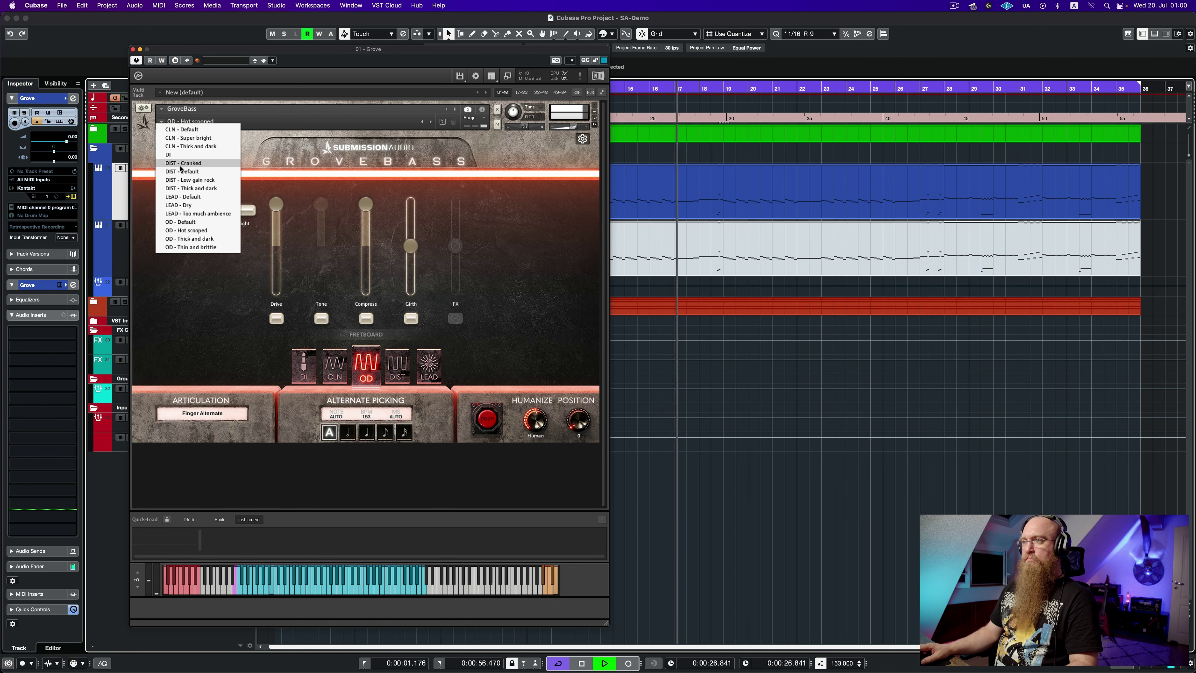
{"action": "left_click", "coordinate": [207, 223]}
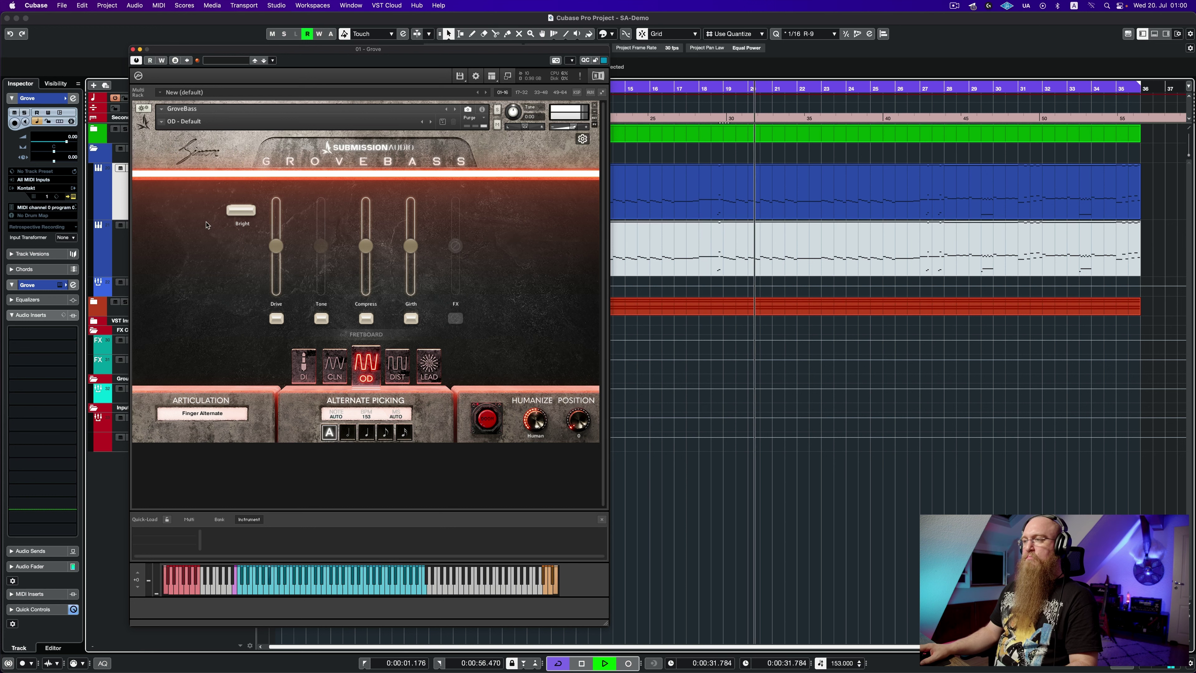
{"action": "key", "text": "space"}
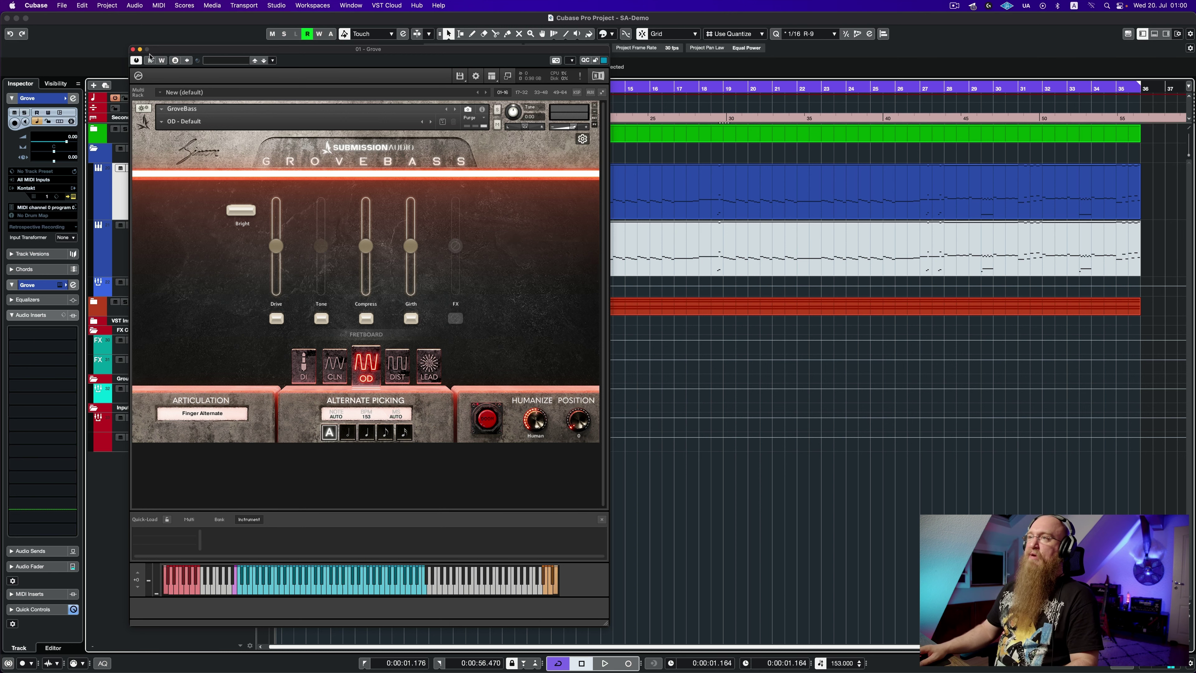
{"action": "left_click", "coordinate": [133, 49]}
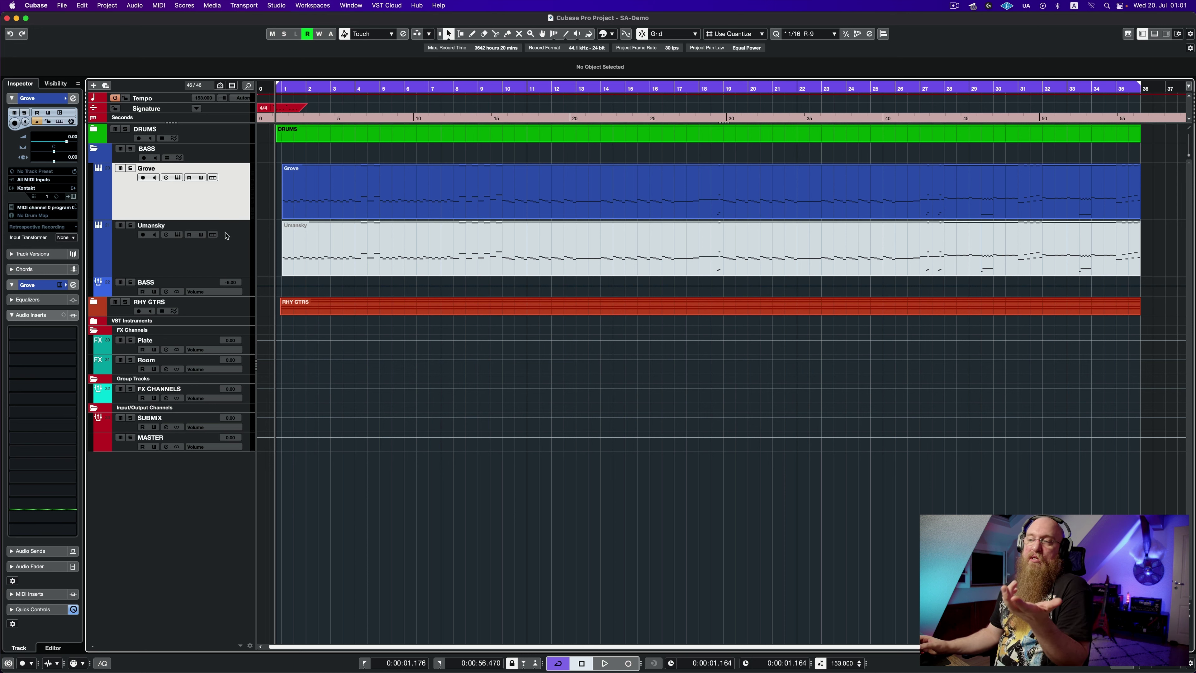
Enable Pro-Q 3 on the BASS group channel with its Default Setting preset, and play the mix to view the bass spectrum
{"action": "left_click", "coordinate": [249, 285]}
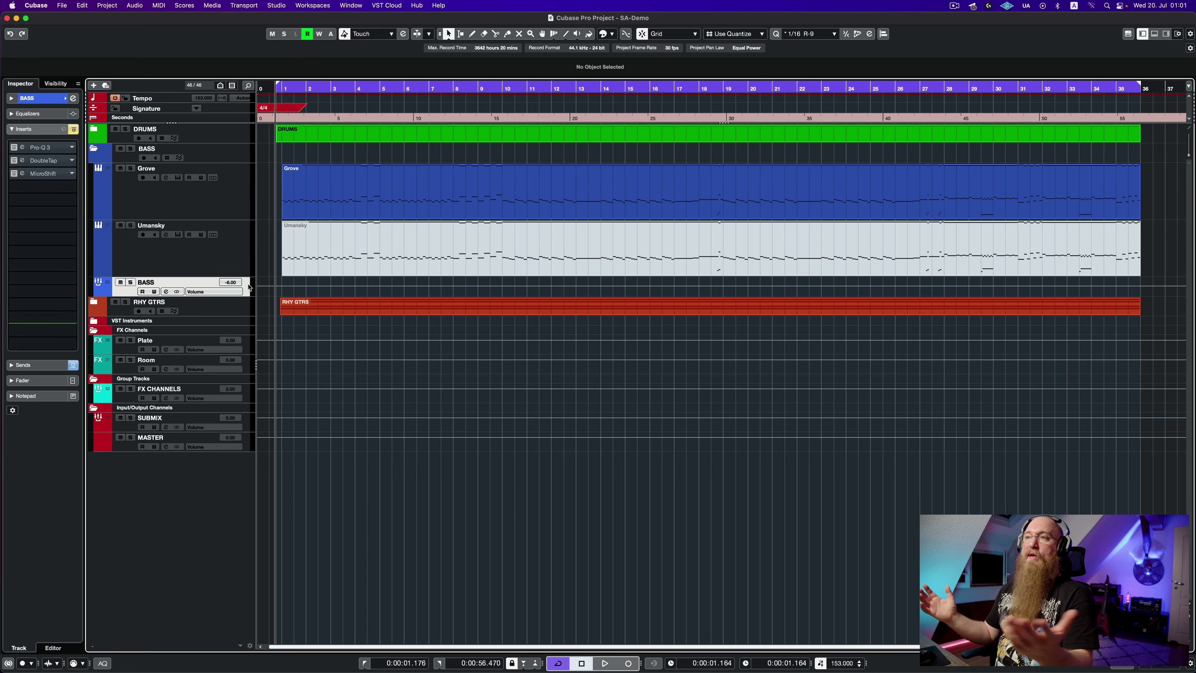
{"action": "left_click", "coordinate": [40, 147]}
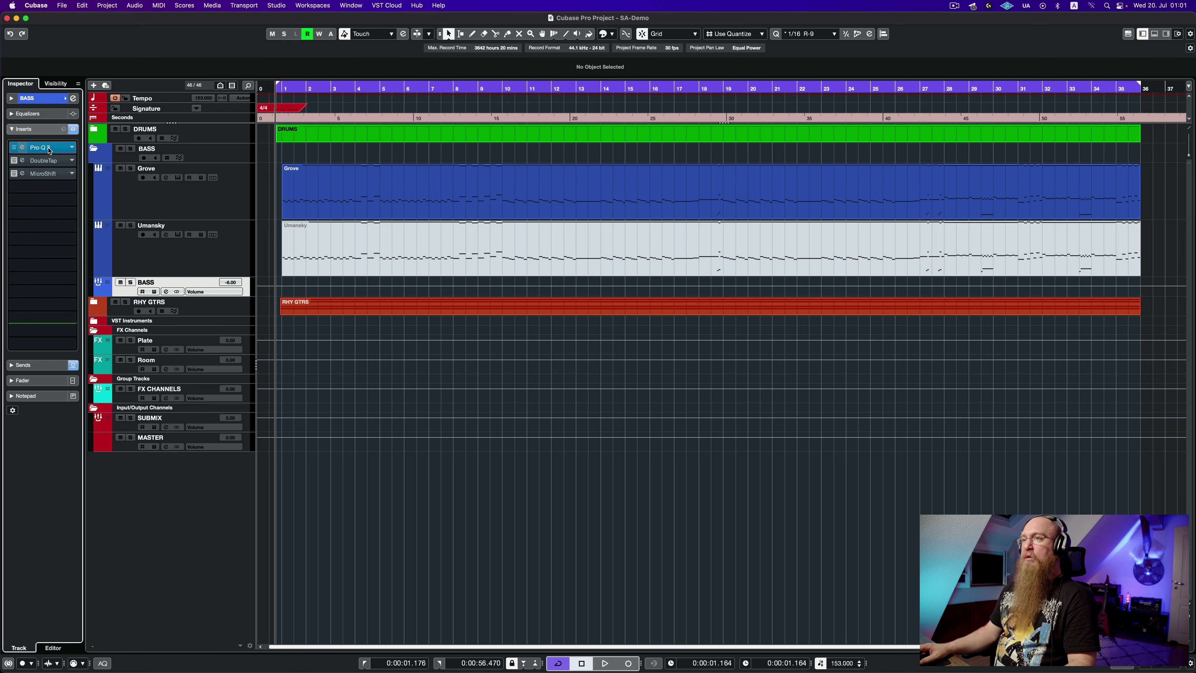
{"action": "left_click", "coordinate": [604, 180]}
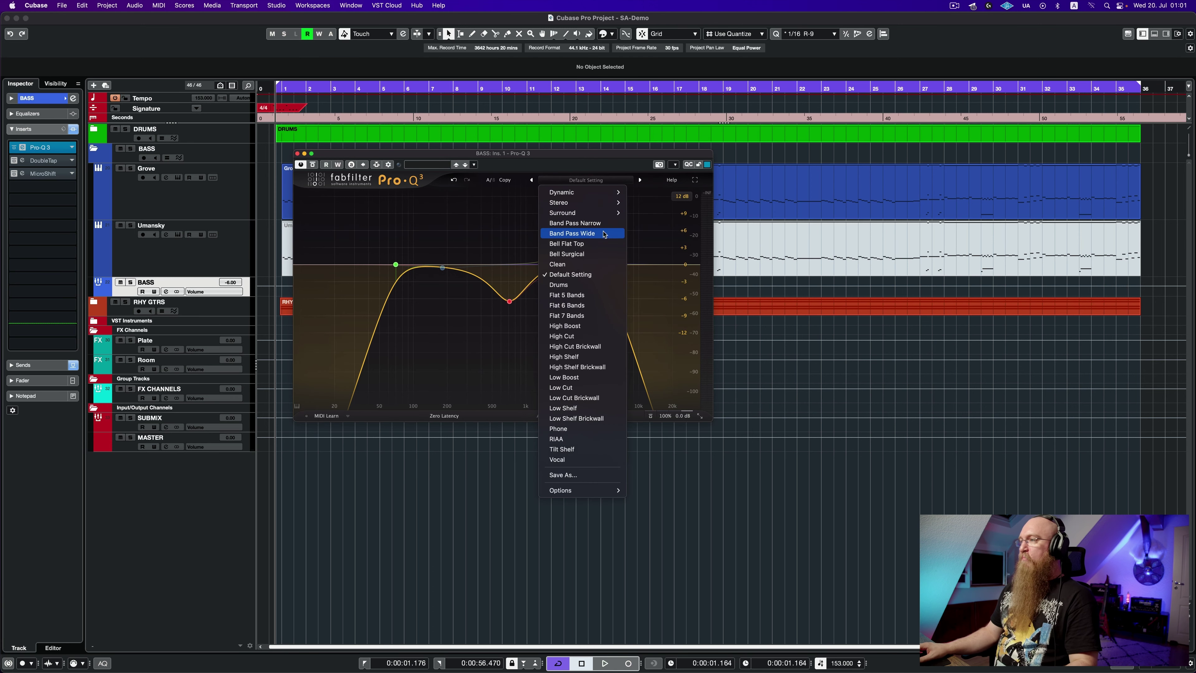
{"action": "left_click", "coordinate": [579, 274]}
{"action": "left_click_drag", "start_coordinate": [444, 157], "coordinate": [289, 182]}
{"action": "key", "text": "space"}
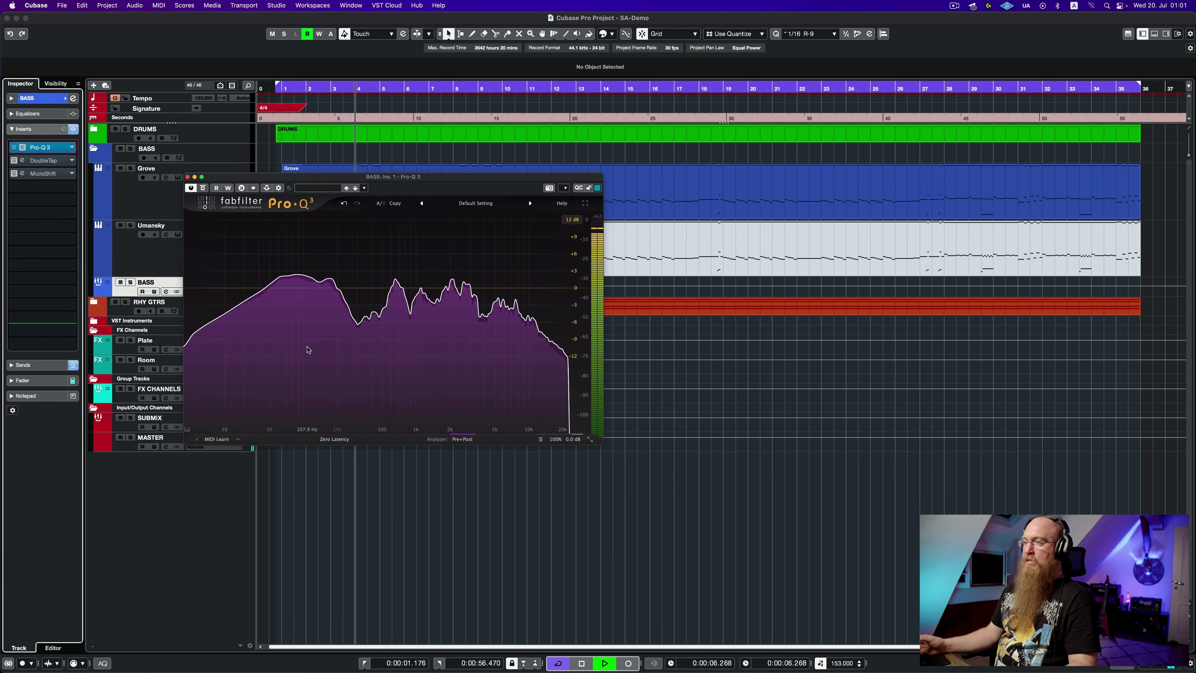
{"action": "key", "text": "space"}
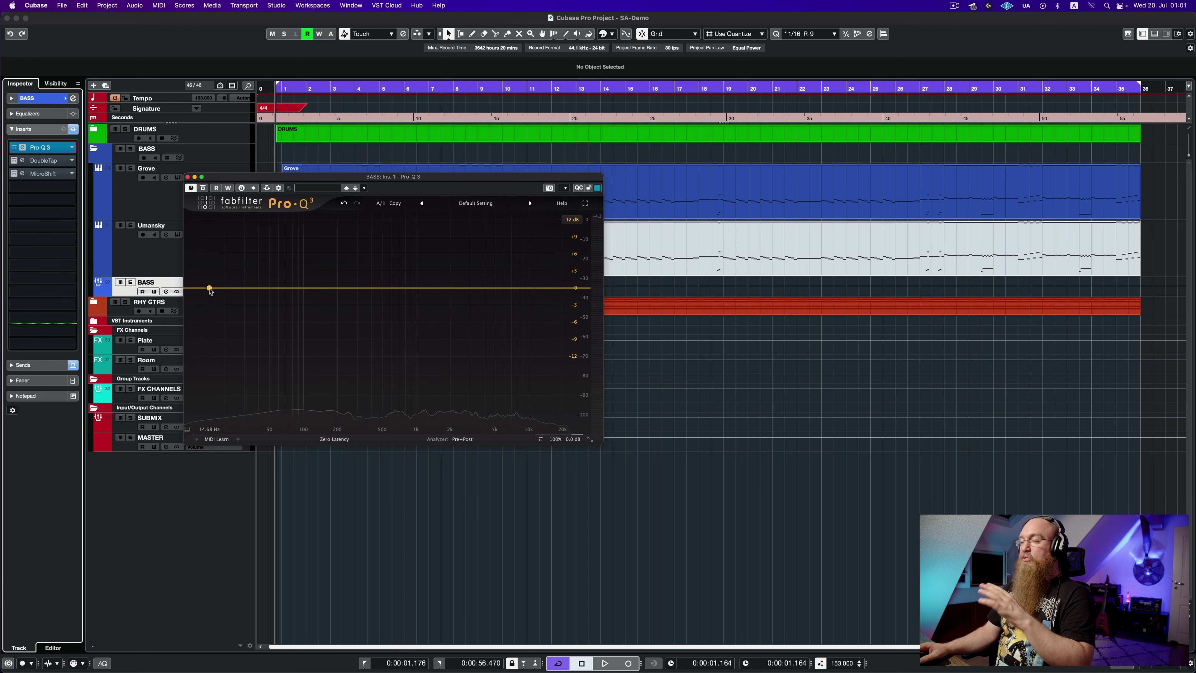
Add a low cut at 70 Hz and a high cut at 5000 Hz to the BASS channel's EQ
{"action": "left_click", "coordinate": [197, 288]}
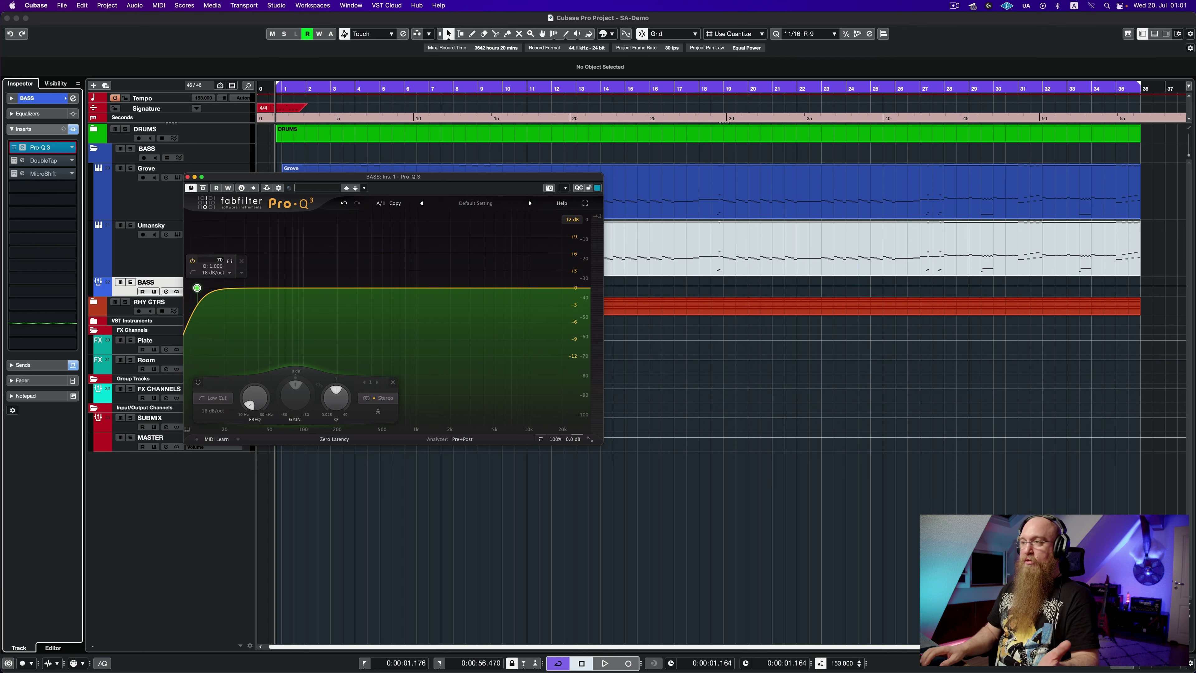
{"action": "key", "text": "Return"}
{"action": "left_click", "coordinate": [565, 288]}
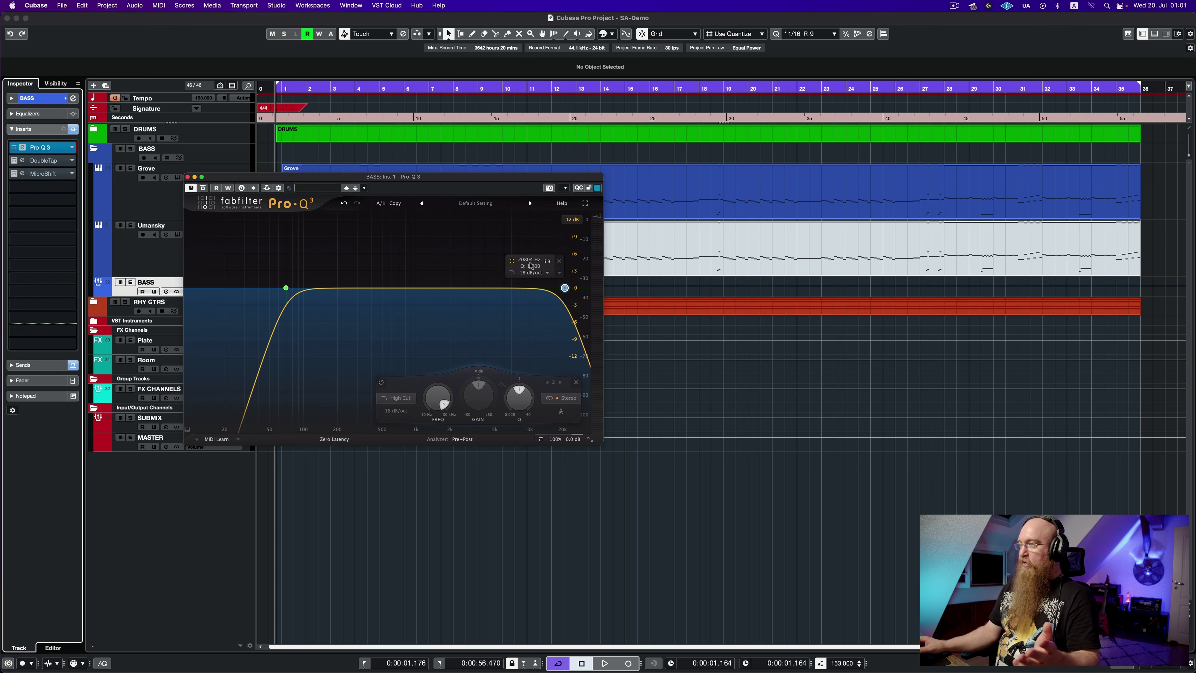
{"action": "type", "text": "500"}
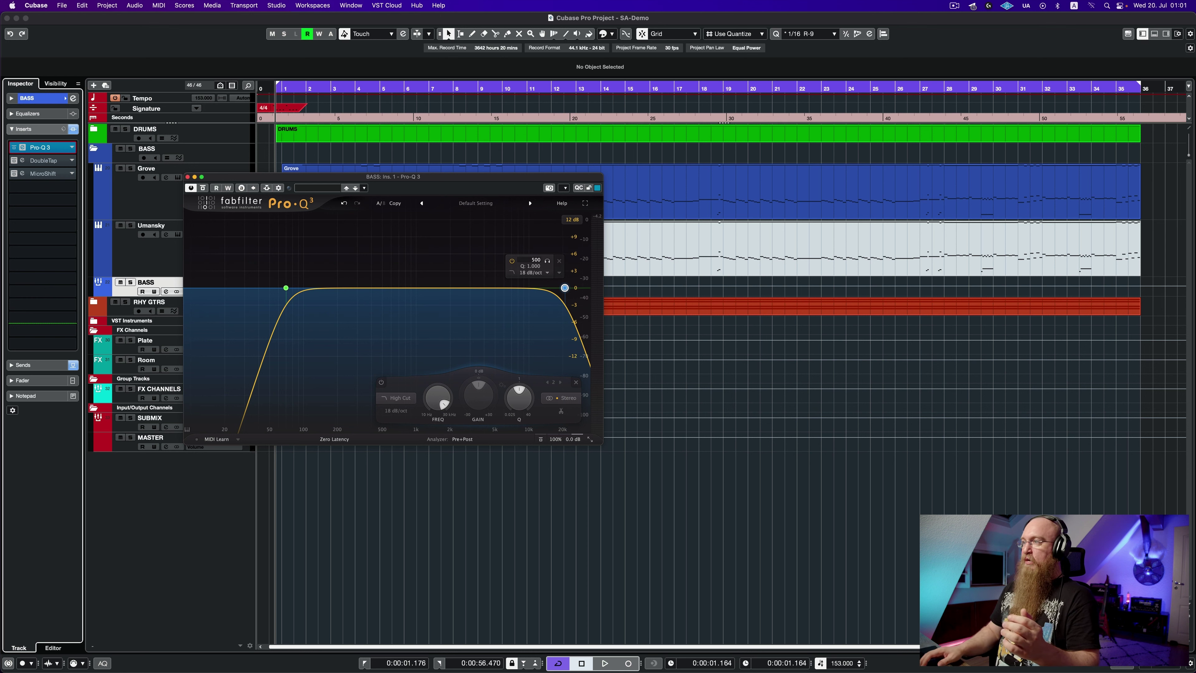
{"action": "type", "text": "0"}
{"action": "key", "text": "Return"}
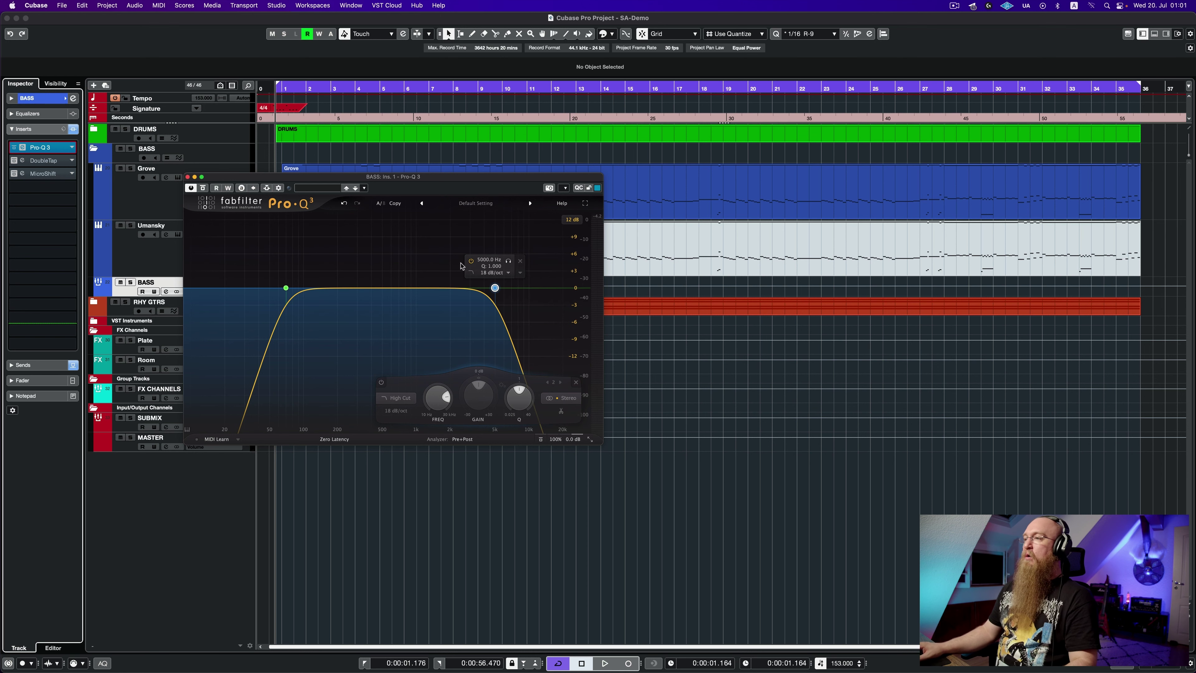
Add a bell band at 500 Hz, and while the mix plays shift it to about 682 Hz with a 5.9 dB cut
{"action": "left_click", "coordinate": [392, 287]}
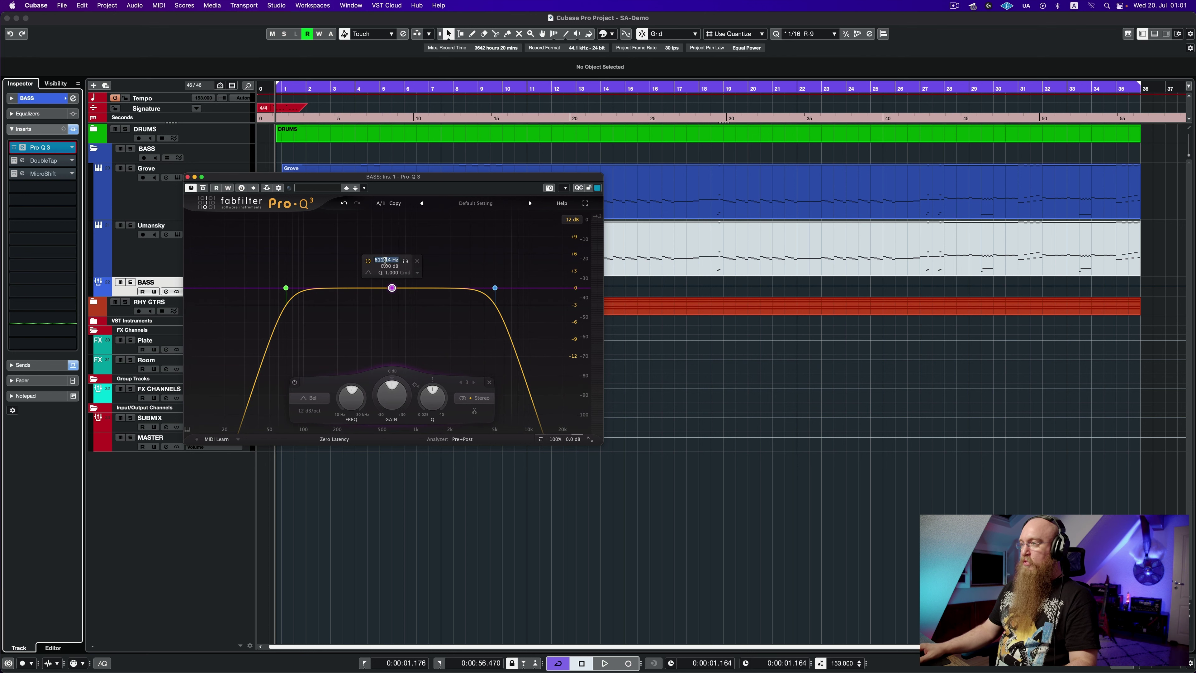
{"action": "key", "text": "Return"}
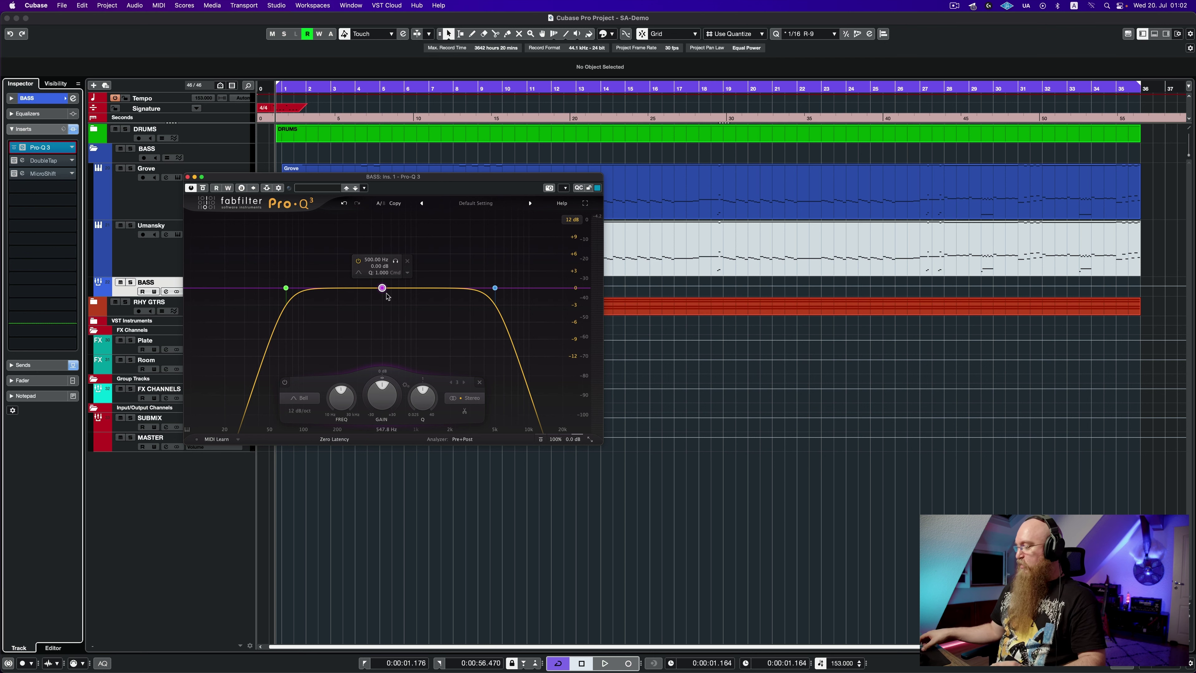
{"action": "key", "text": "space"}
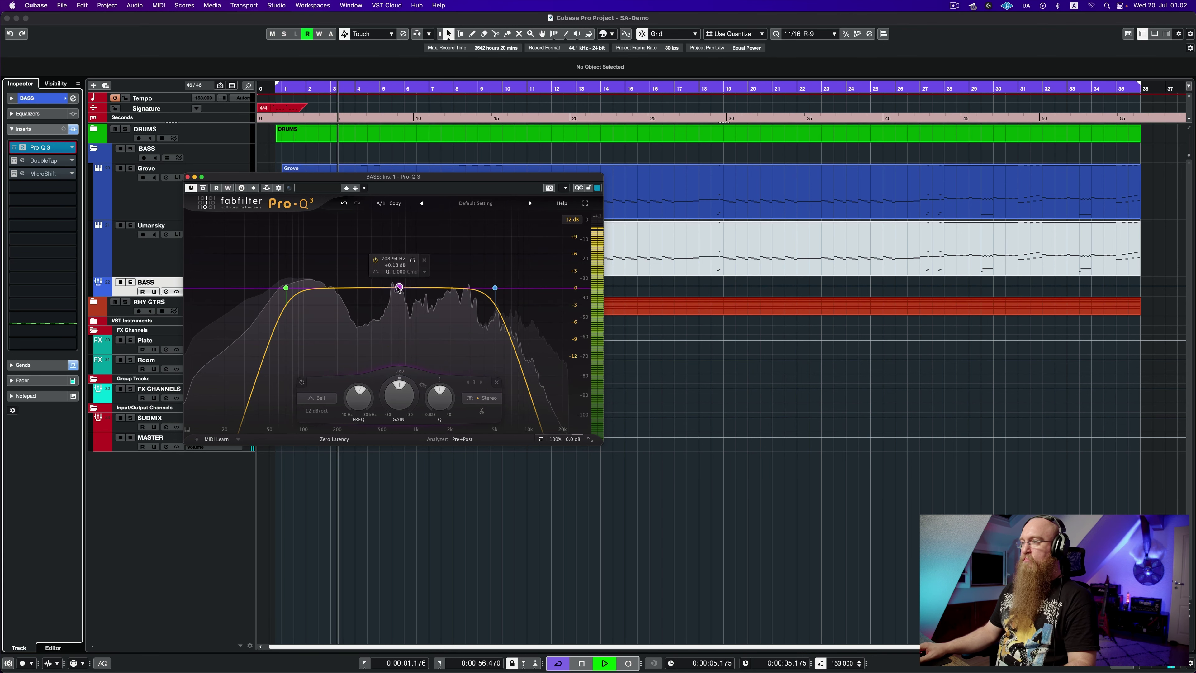
{"action": "left_click_drag", "start_coordinate": [382, 288], "coordinate": [396, 321]}
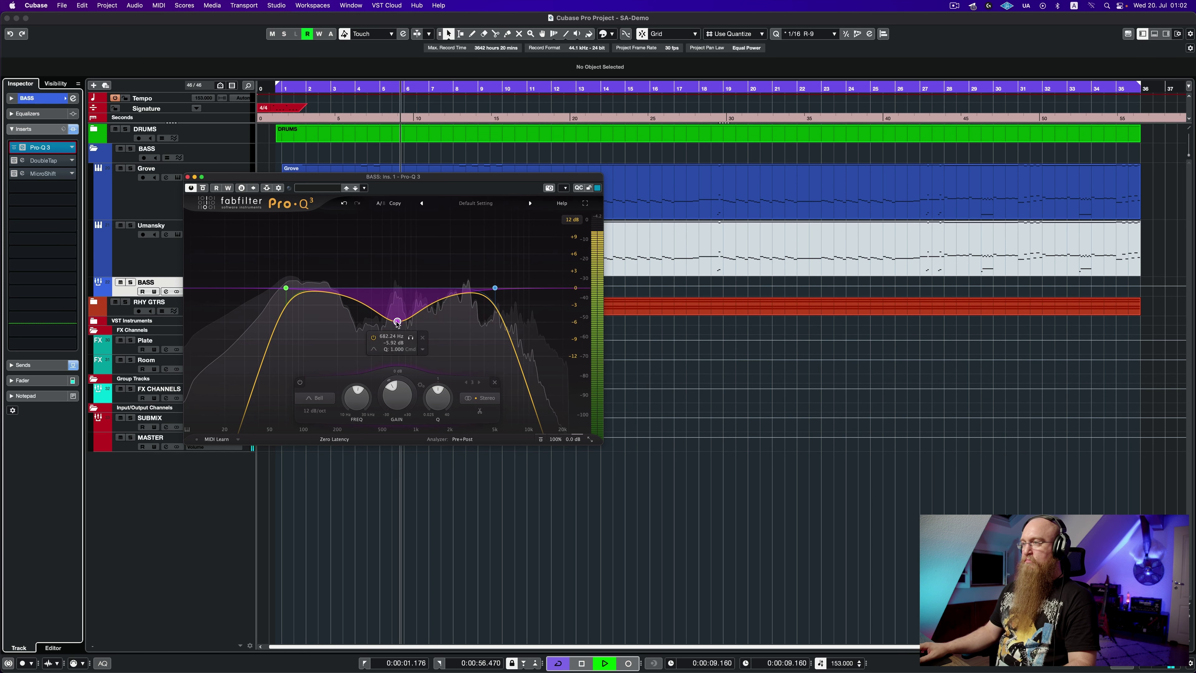
Add a bell boost of about 1.7 dB near 2081 Hz with Q 1.424, stop playback, and close the EQ
{"action": "mouse_move", "coordinate": [459, 297]}
{"action": "left_mouse_down"}
{"action": "mouse_move", "coordinate": [467, 277]}
{"action": "mouse_move", "coordinate": [444, 283]}
{"action": "mouse_move", "coordinate": [444, 270]}
{"action": "mouse_move", "coordinate": [468, 237]}
{"action": "mouse_move", "coordinate": [440, 238]}
{"action": "mouse_move", "coordinate": [451, 286]}
{"action": "left_mouse_up"}
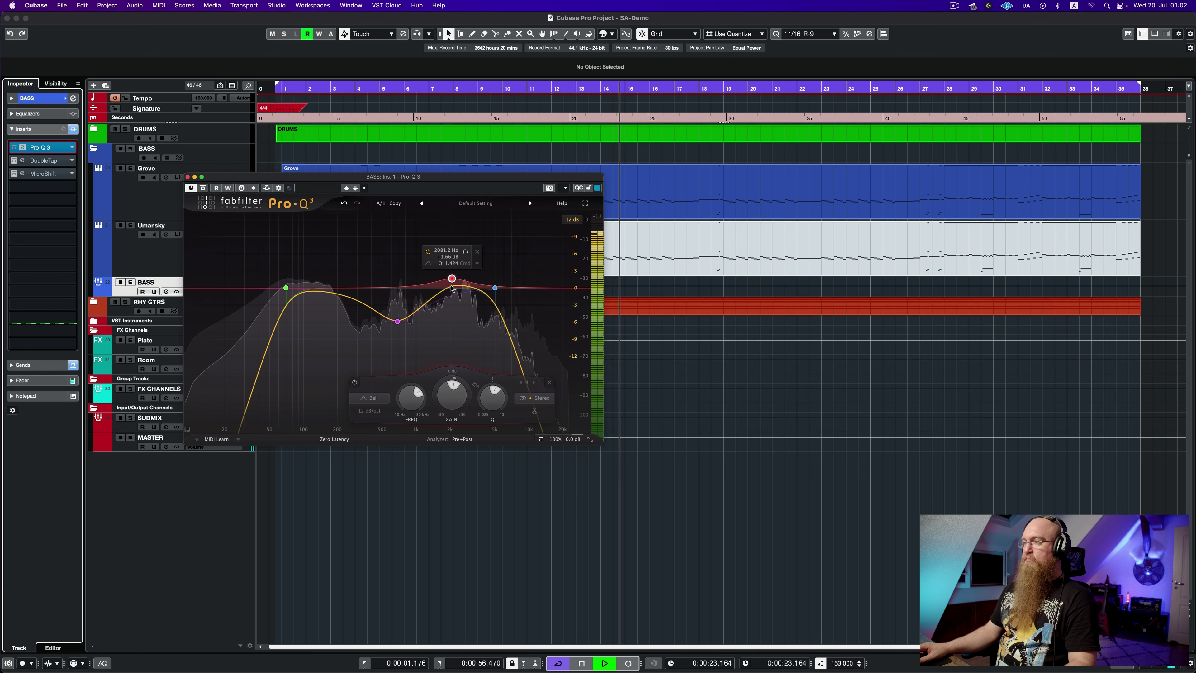
{"action": "key", "text": "space"}
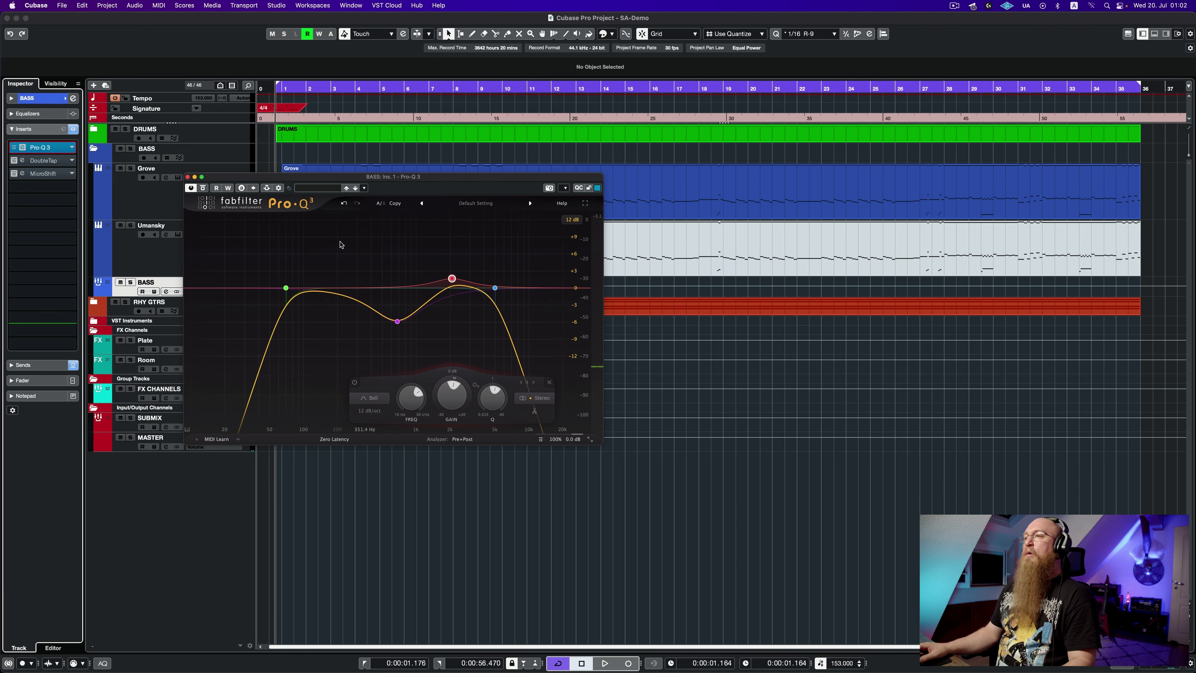
{"action": "left_click", "coordinate": [187, 177]}
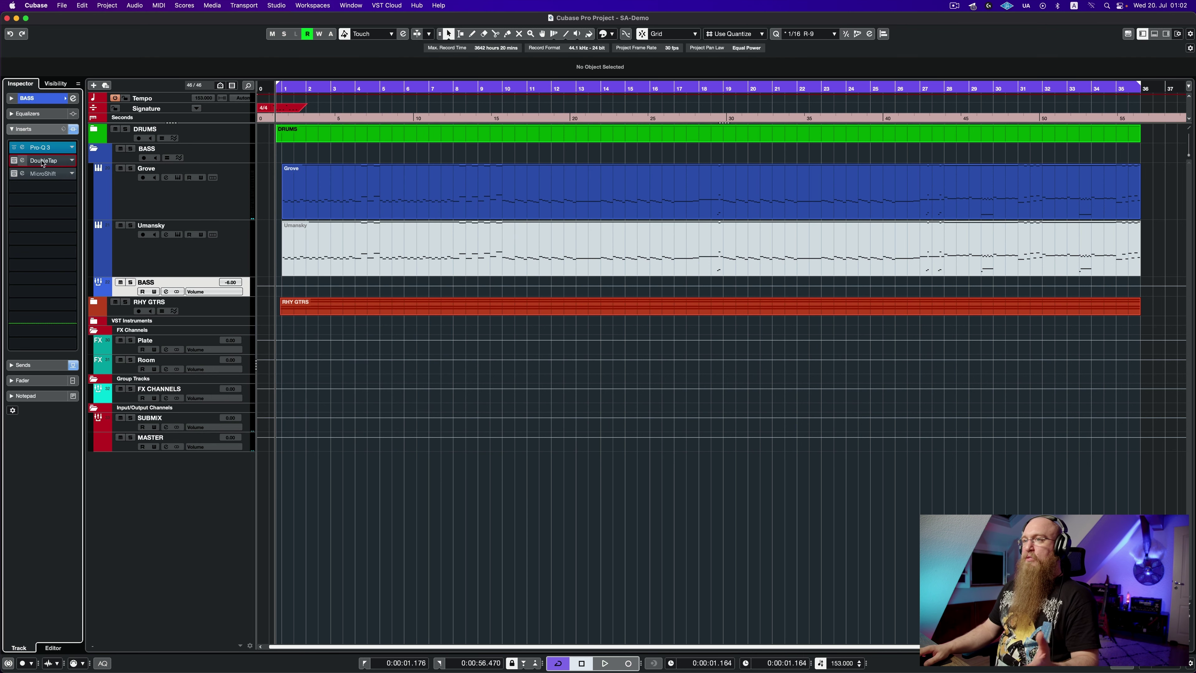
Enable DoubleTap on the BASS group channel, open its window, and view the Low Comp and All Comp descriptions
{"action": "left_click", "coordinate": [14, 163]}
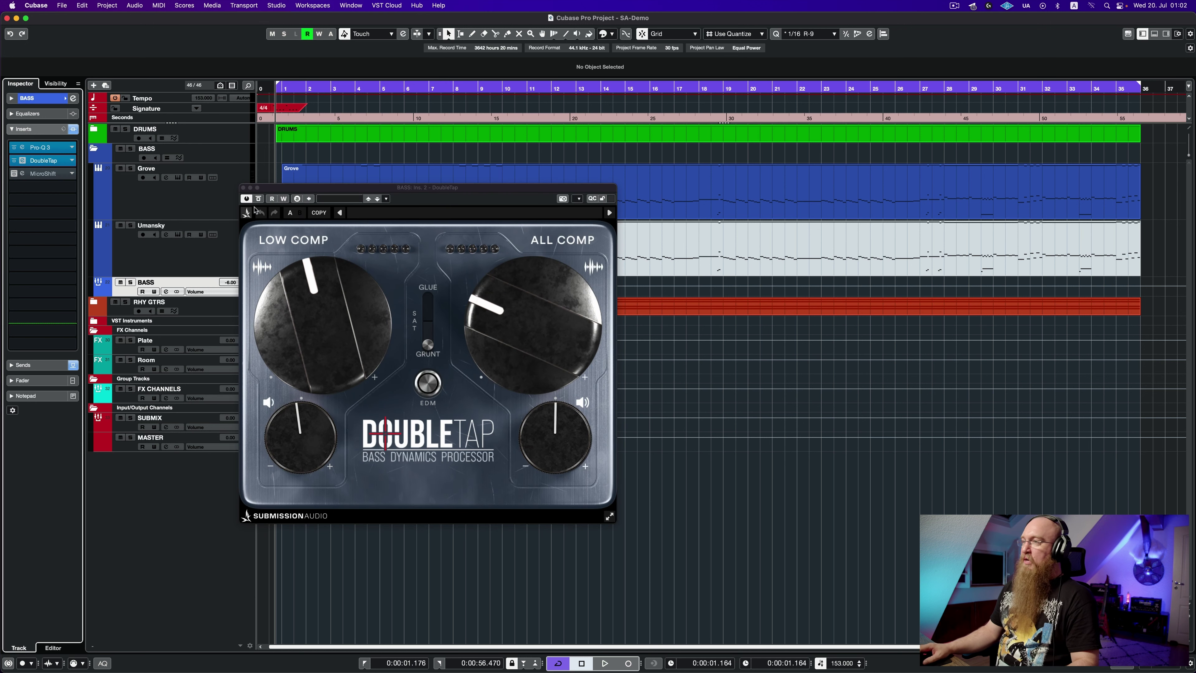
{"action": "left_click_drag", "start_coordinate": [377, 188], "coordinate": [285, 154]}
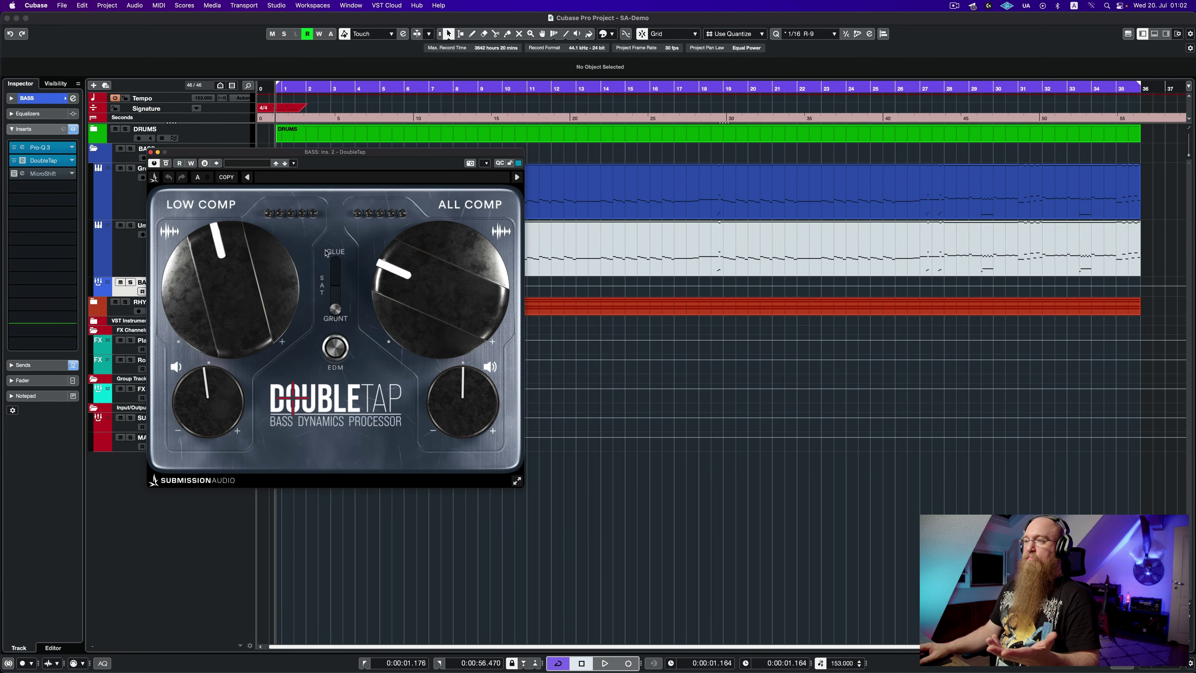
{"action": "mouse_move", "coordinate": [206, 291]}
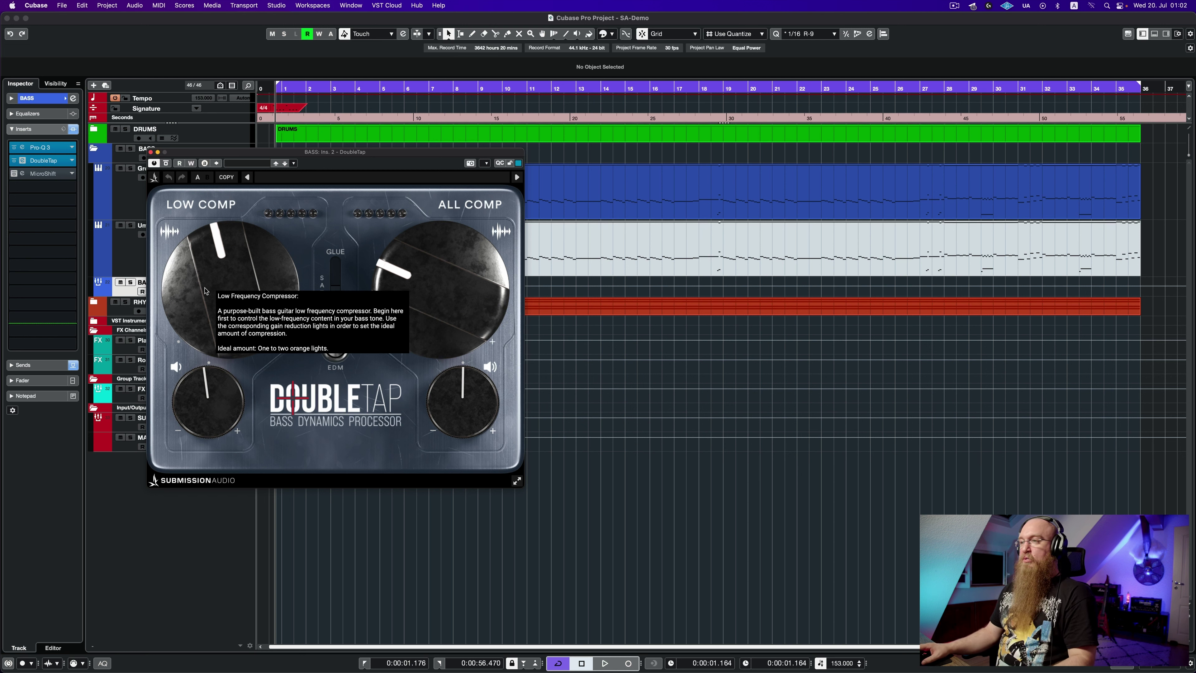
{"action": "mouse_move", "coordinate": [450, 305]}
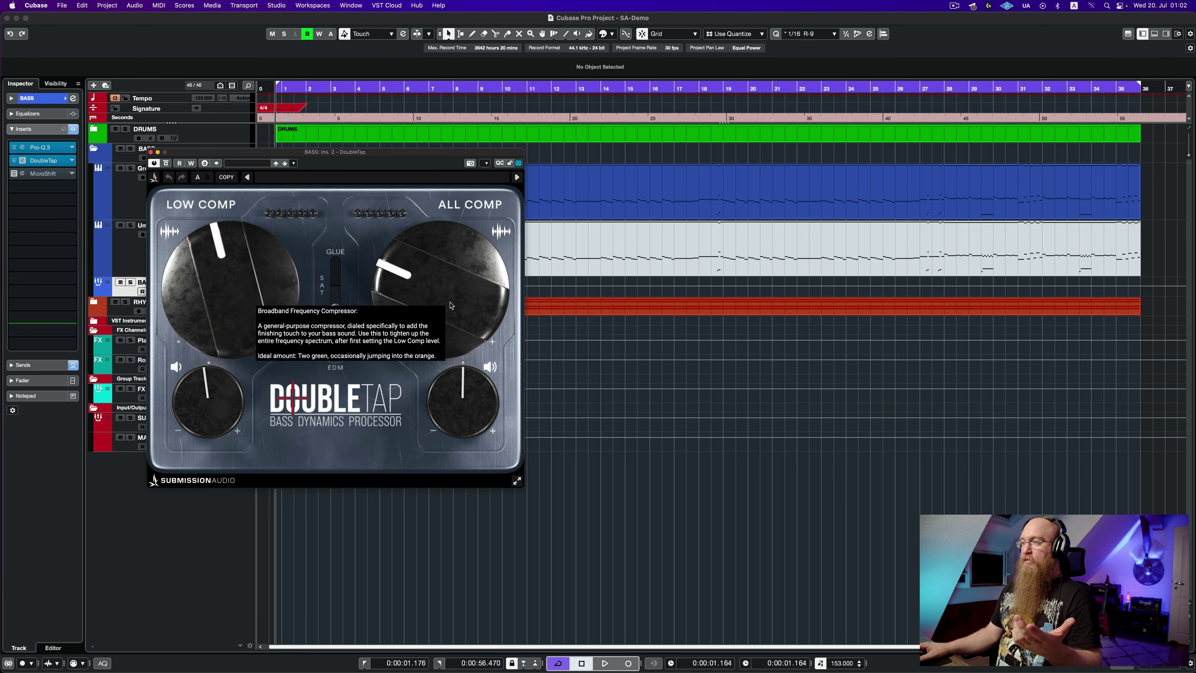
Play the mix with DoubleTap active on the bass, lower its Low Comp amount slightly, and close the plug-in window
{"action": "mouse_move", "coordinate": [192, 418]}
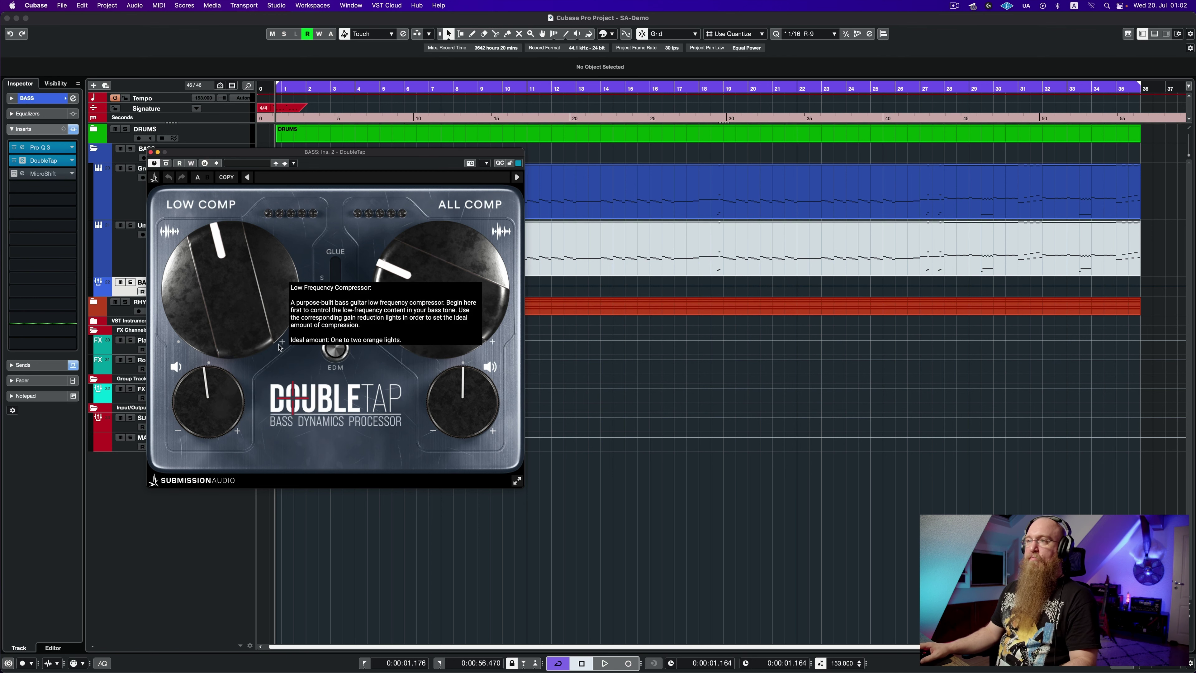
{"action": "key", "text": "space"}
{"action": "left_click_drag", "start_coordinate": [305, 158], "coordinate": [352, 175]}
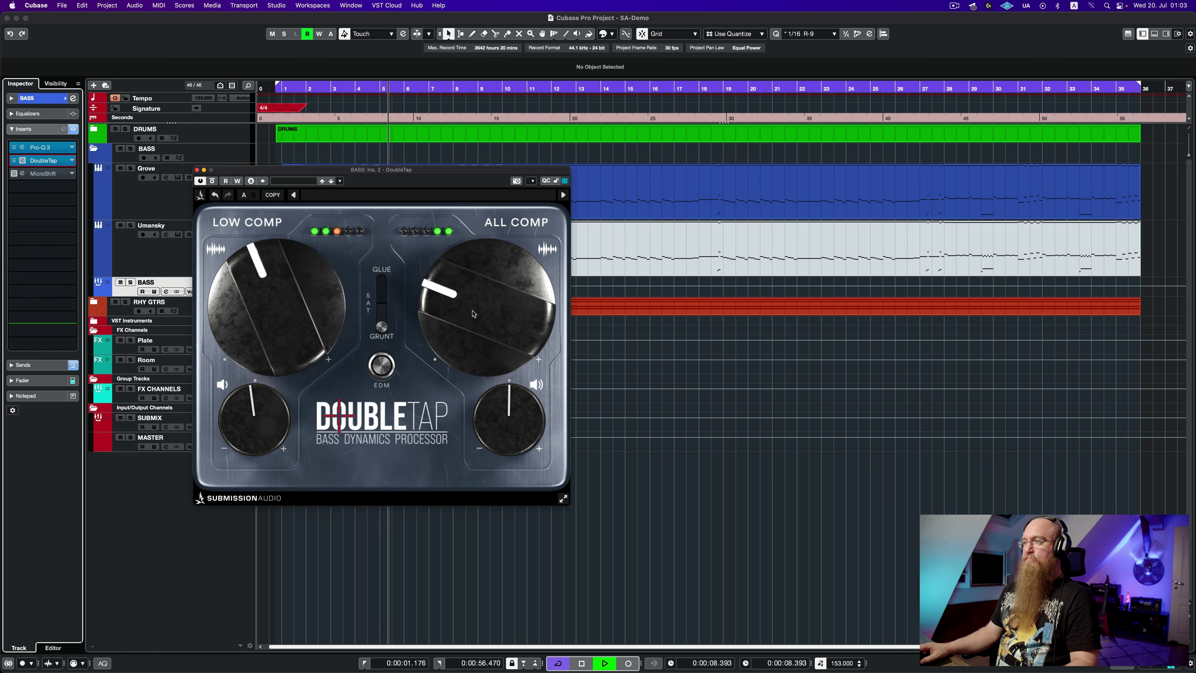
{"action": "left_click", "coordinate": [196, 169]}
Listen to the compressed BASS group soloed and in the full mix, and stop playback
{"action": "left_click", "coordinate": [131, 282]}
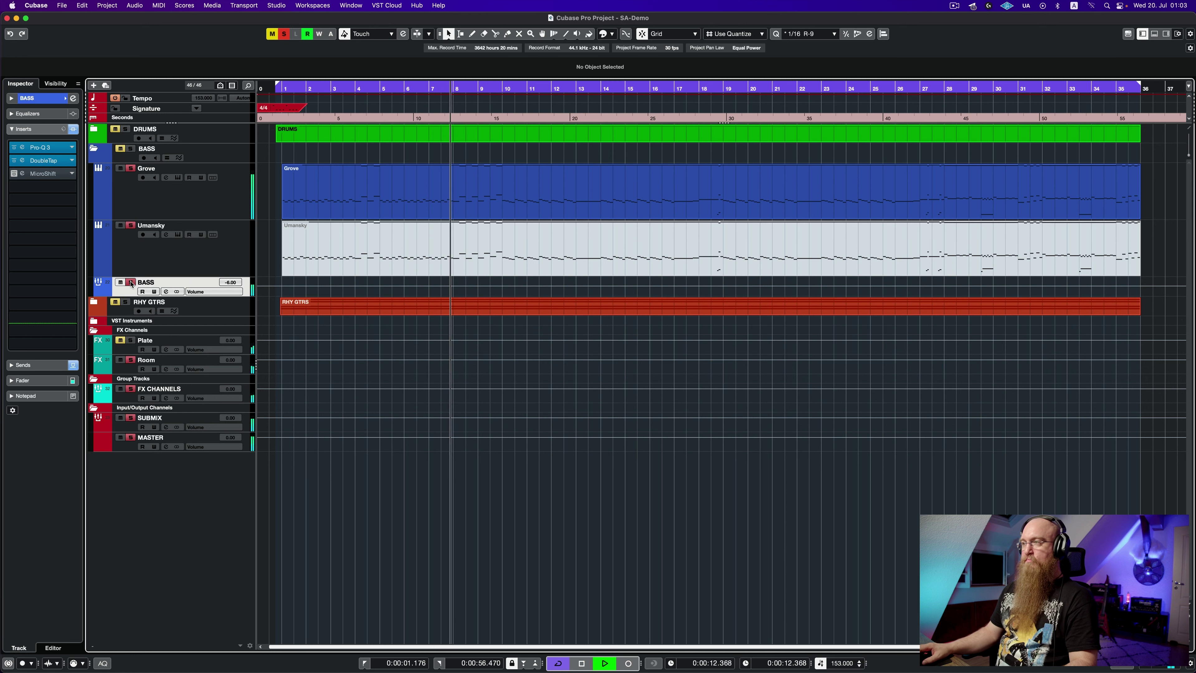
{"action": "left_click", "coordinate": [131, 282]}
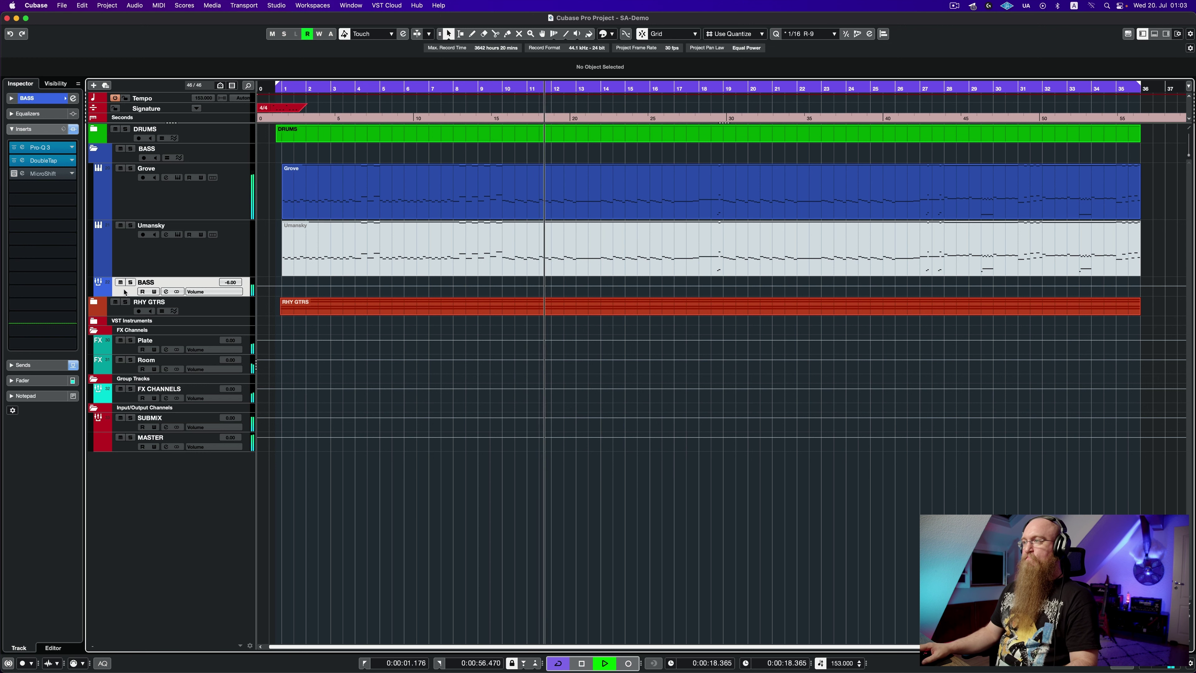
{"action": "key", "text": "space"}
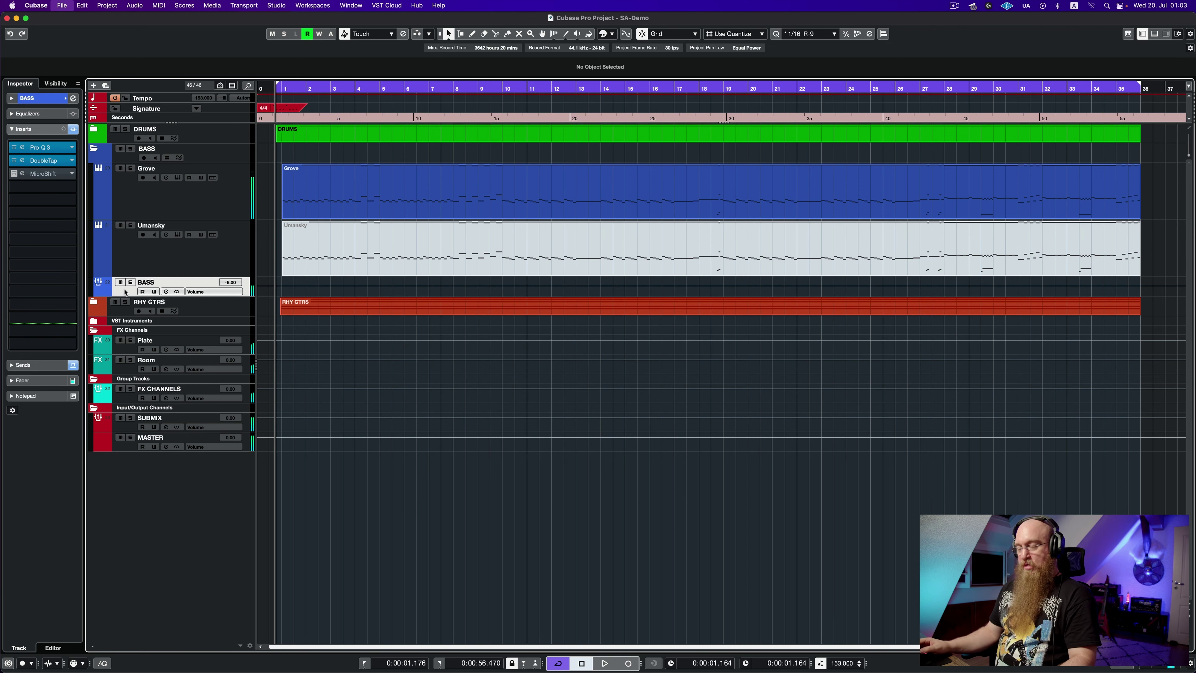
Enable MicroShift on the BASS channel, solo the group, and compare the sound with the effect bypassed during playback
{"action": "left_click", "coordinate": [49, 174]}
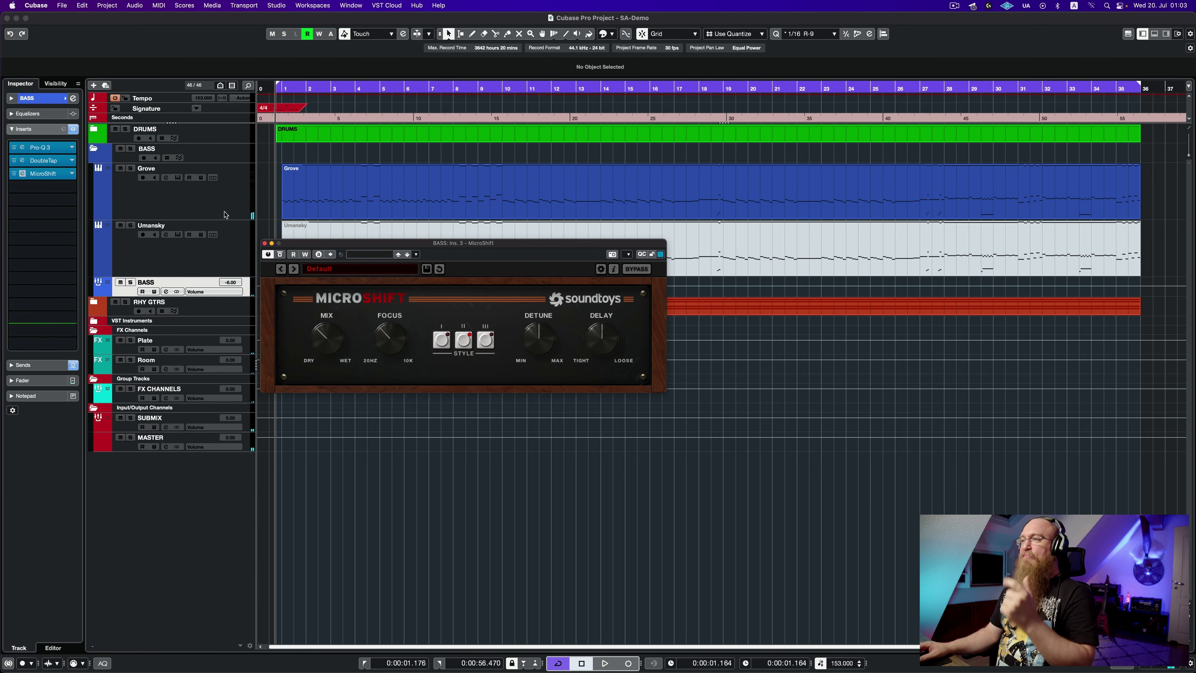
{"action": "left_click_drag", "start_coordinate": [345, 247], "coordinate": [288, 230]}
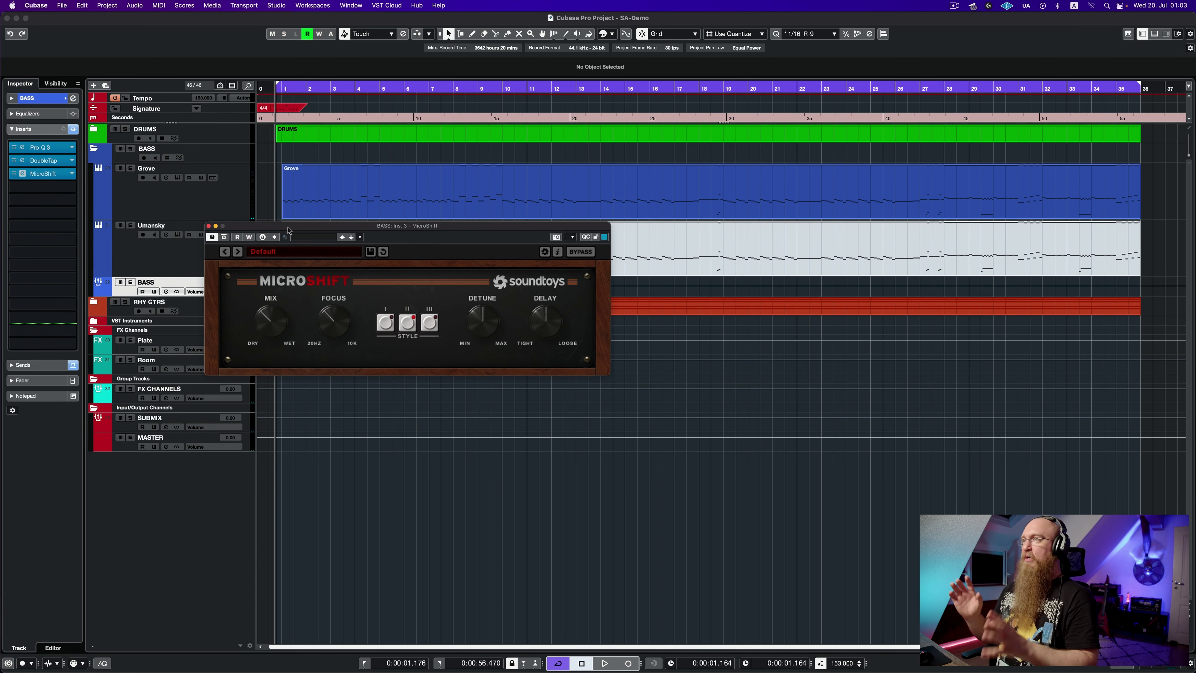
{"action": "left_click", "coordinate": [132, 283]}
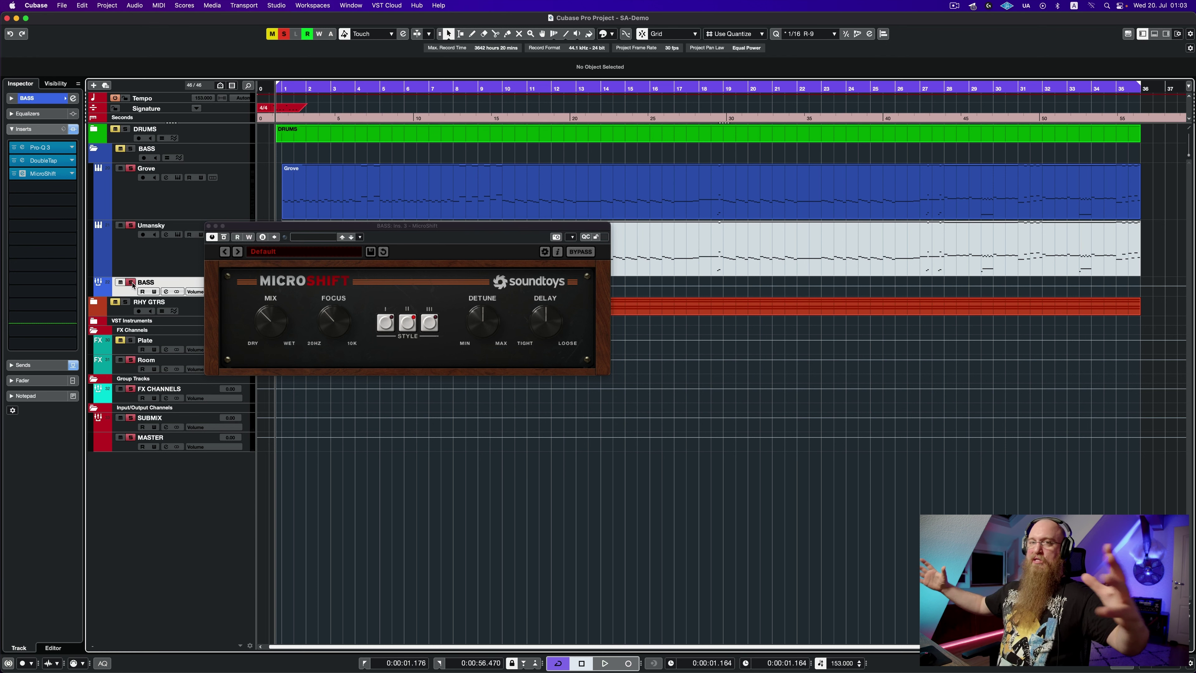
{"action": "key", "text": "space"}
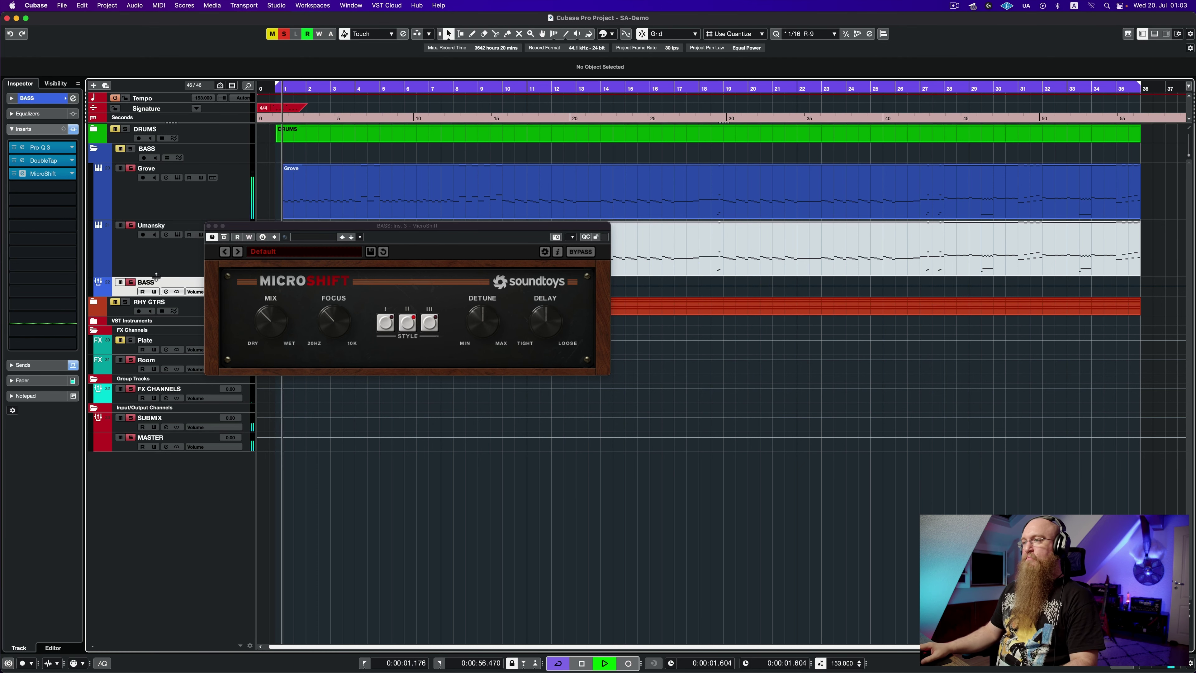
{"action": "left_click", "coordinate": [224, 237]}
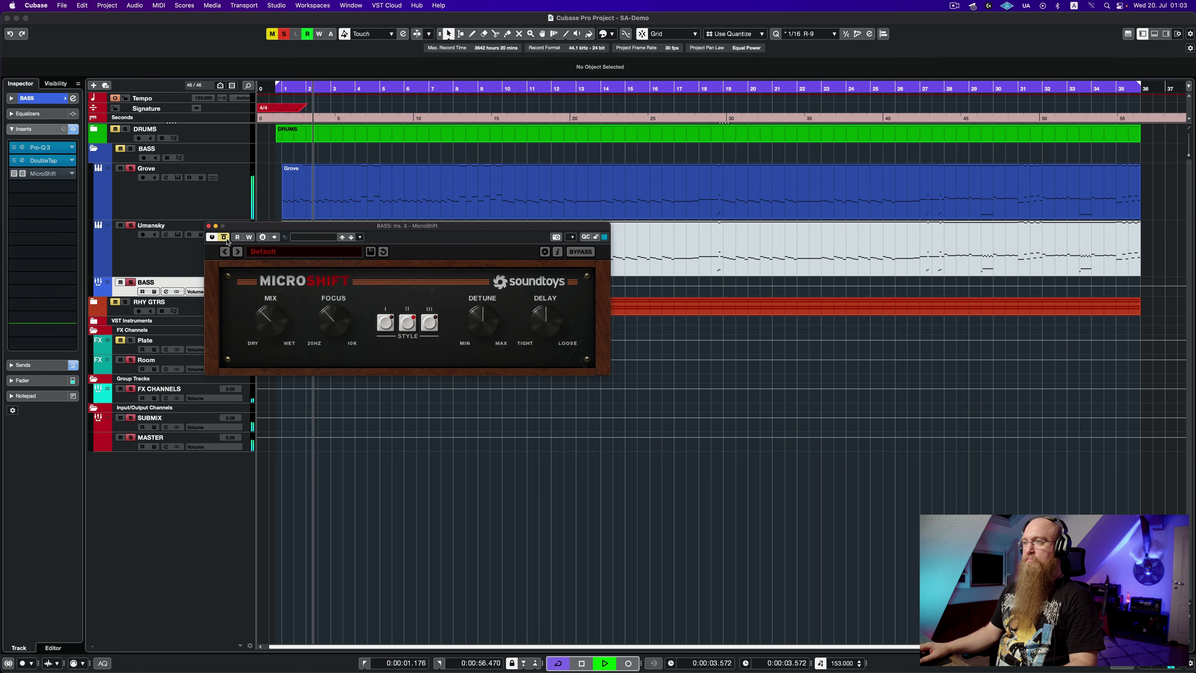
Lower MicroShift's Mix amount with the effect active, close its window, and check the unsoloed bass in the full mix
{"action": "left_click_drag", "start_coordinate": [258, 304], "coordinate": [253, 331]}
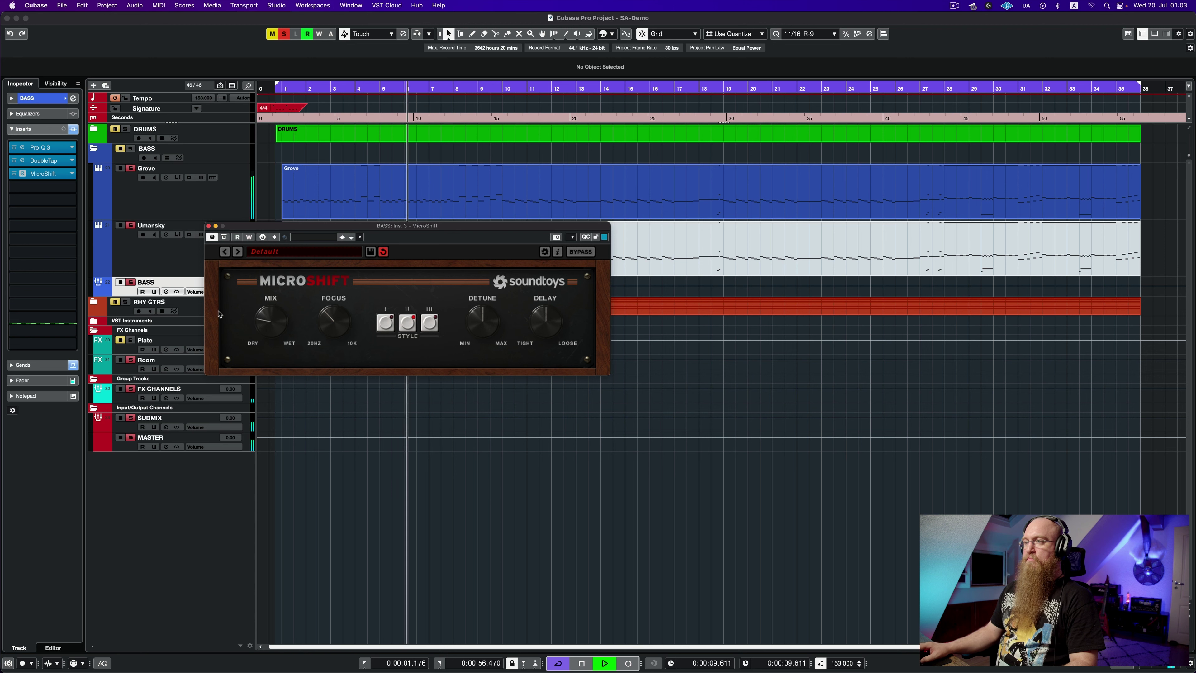
{"action": "left_click", "coordinate": [171, 292]}
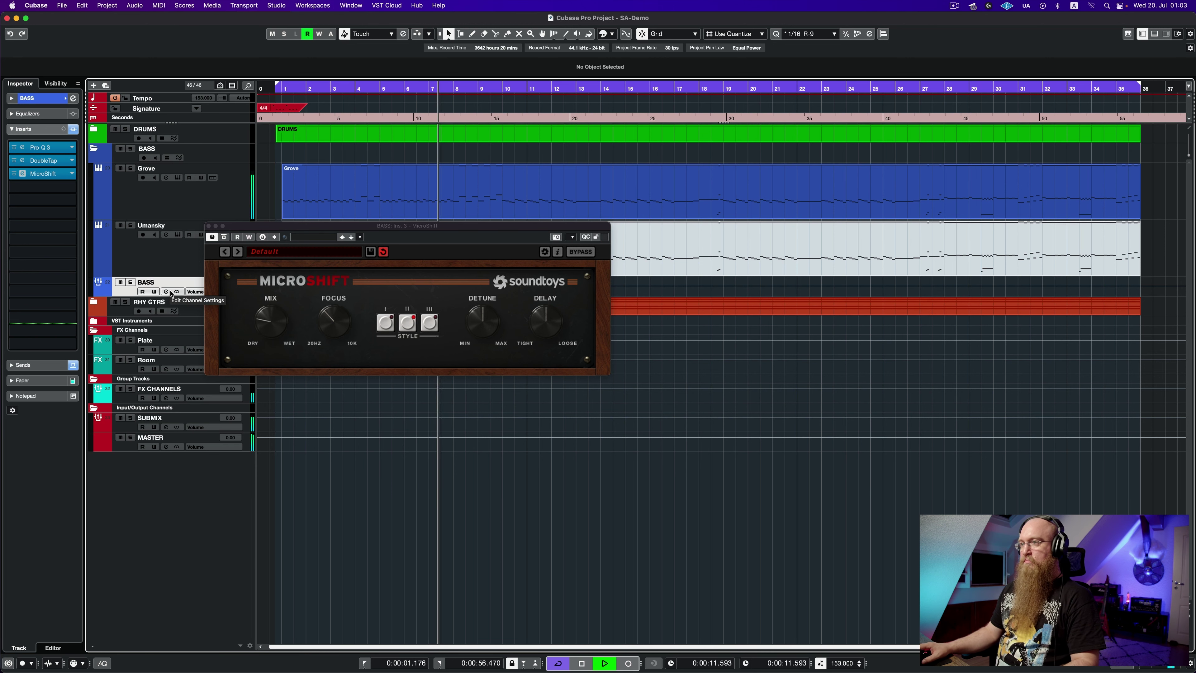
{"action": "left_click", "coordinate": [209, 226]}
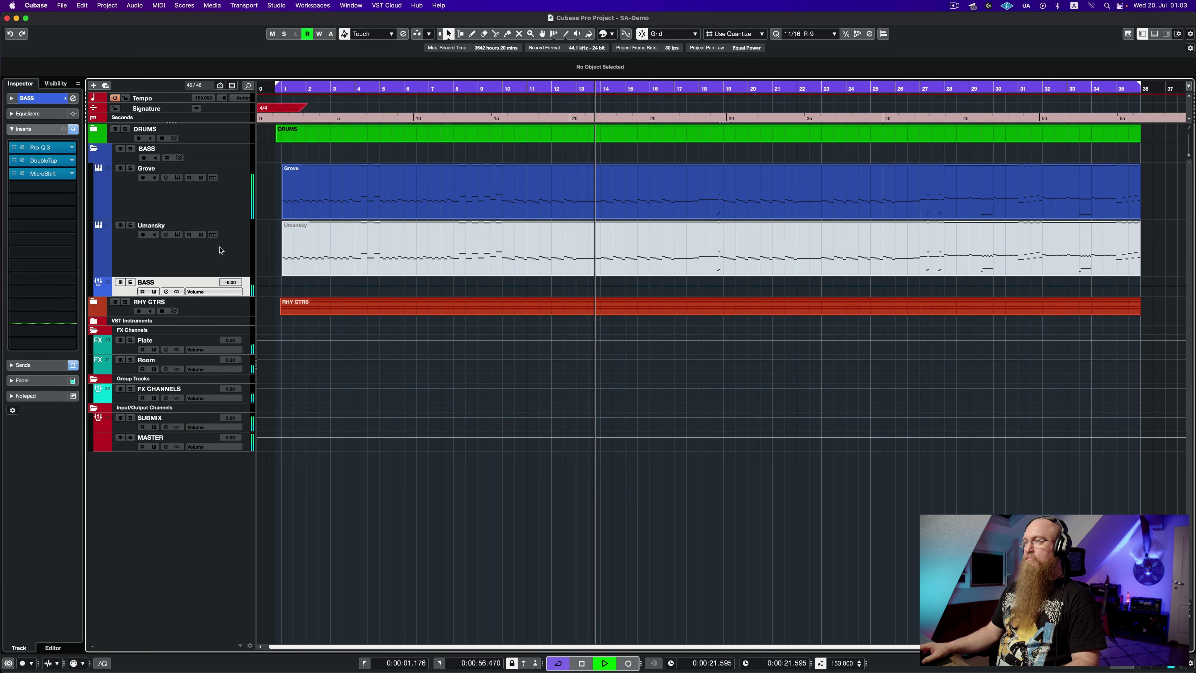
{"action": "key", "text": "space"}
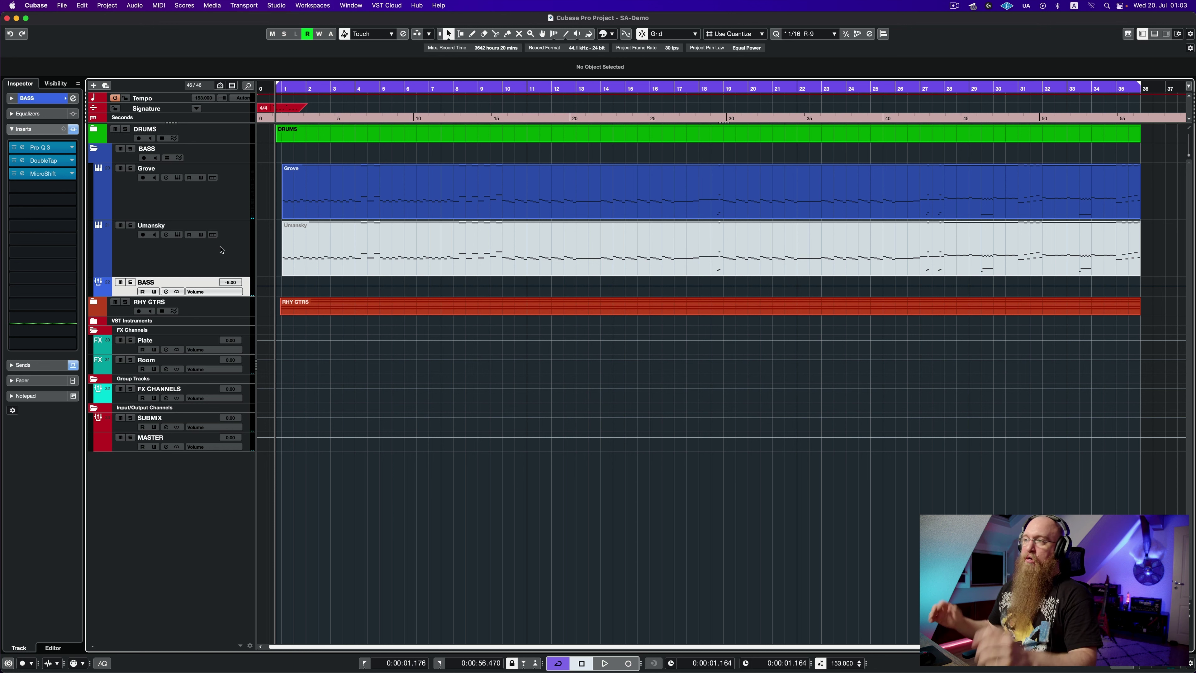
Mute the Grove part and unmute the Umansky part, bypass the BASS channel's inserts, and open the UmanskyBass instrument
{"action": "left_click_drag", "start_coordinate": [272, 205], "coordinate": [331, 240]}
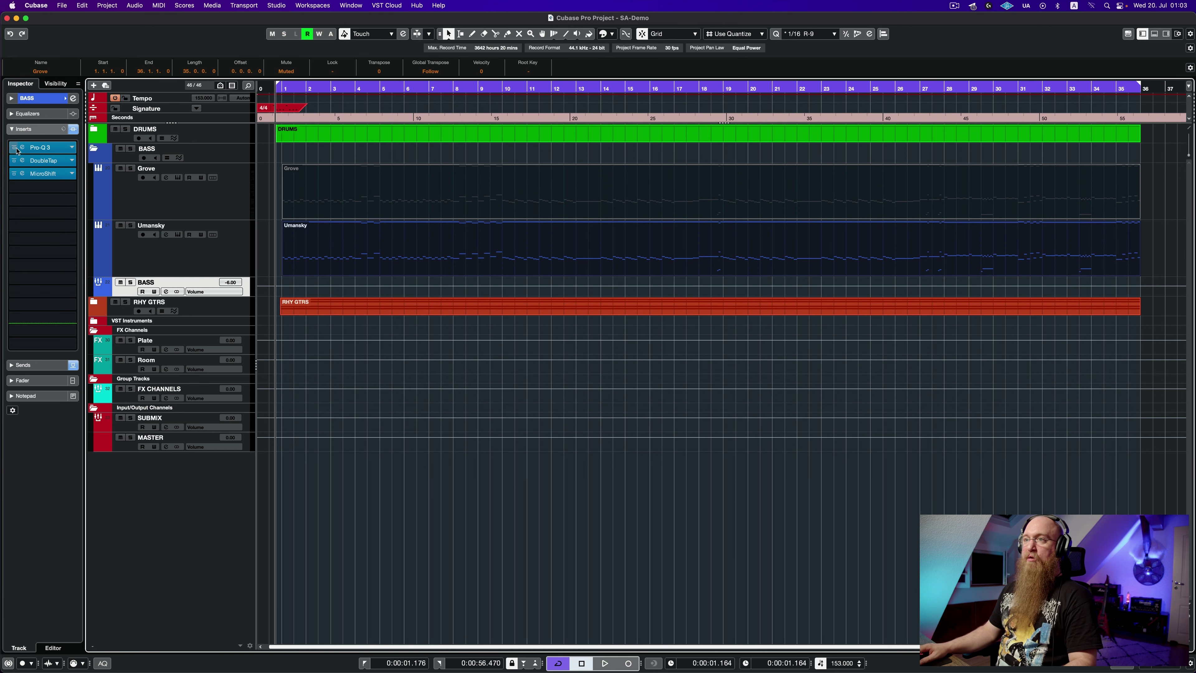
{"action": "left_click", "coordinate": [74, 129]}
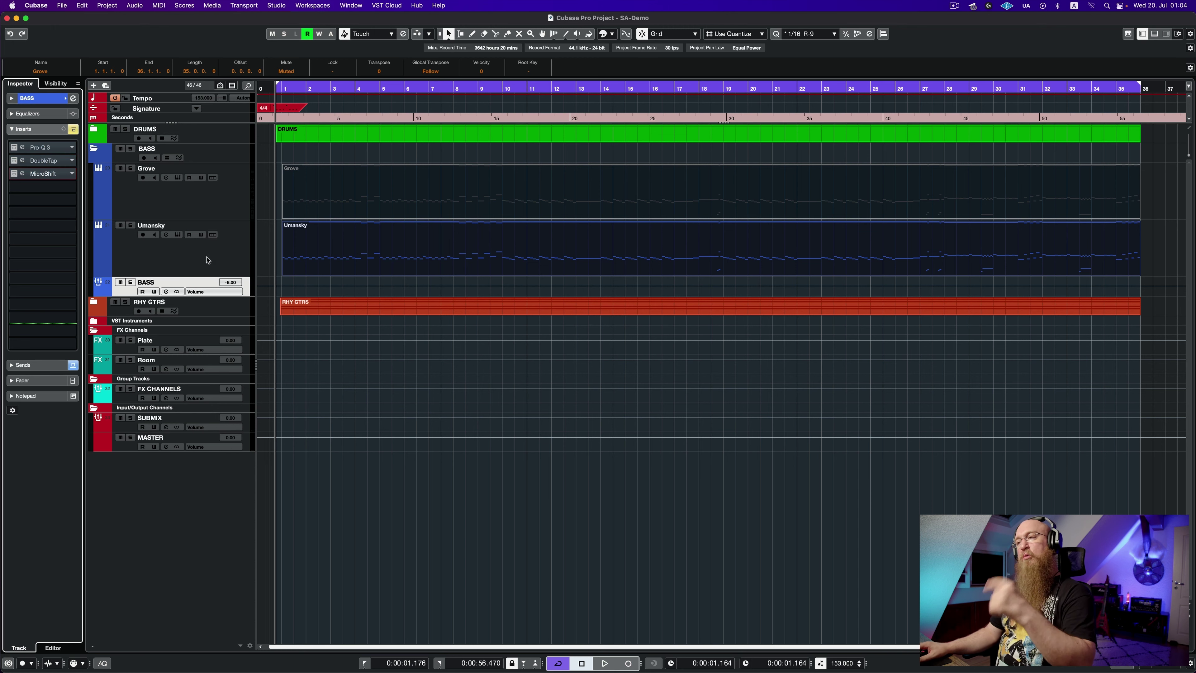
{"action": "left_click", "coordinate": [178, 242]}
{"action": "left_click", "coordinate": [178, 235]}
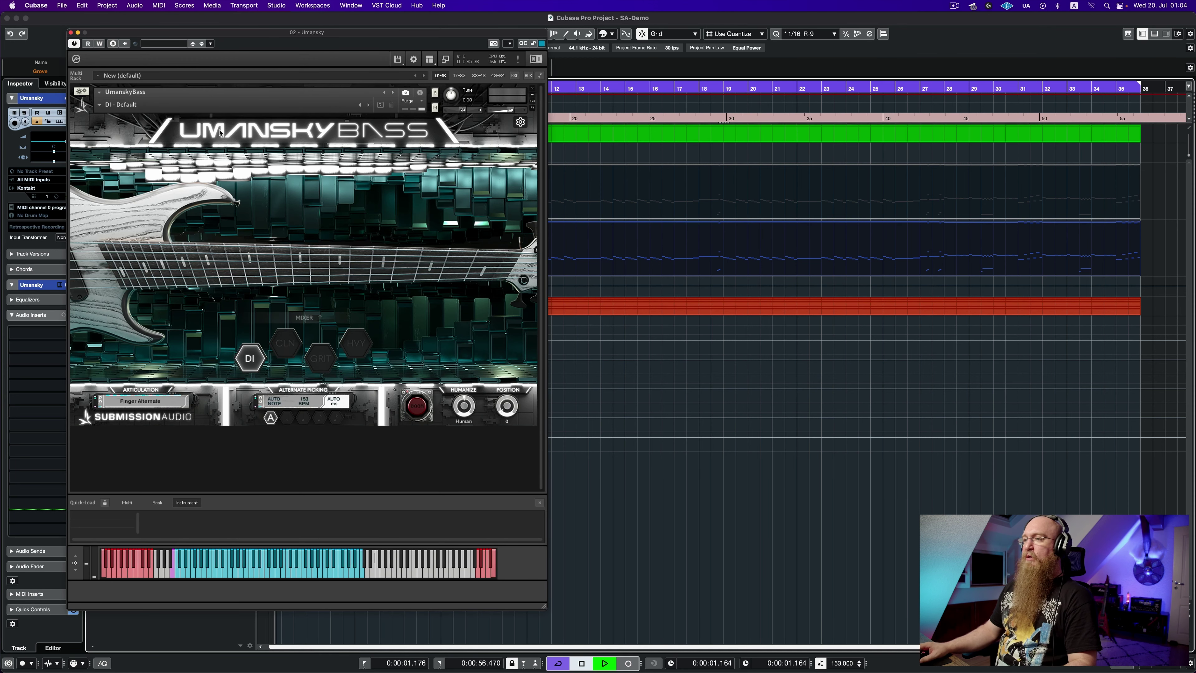
Start playback and audition the UmanskyBass snapshots CLN - Angry Piano, GRIT - Default and HVY - Default
{"action": "key", "text": "space"}
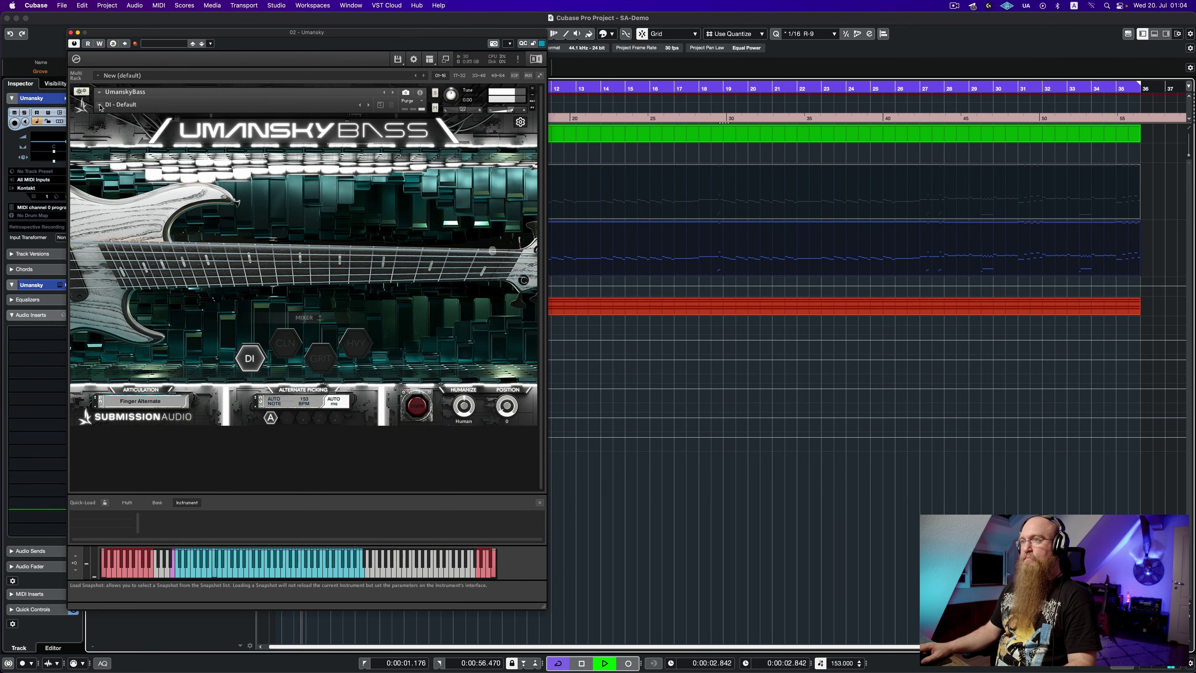
{"action": "left_click", "coordinate": [132, 104]}
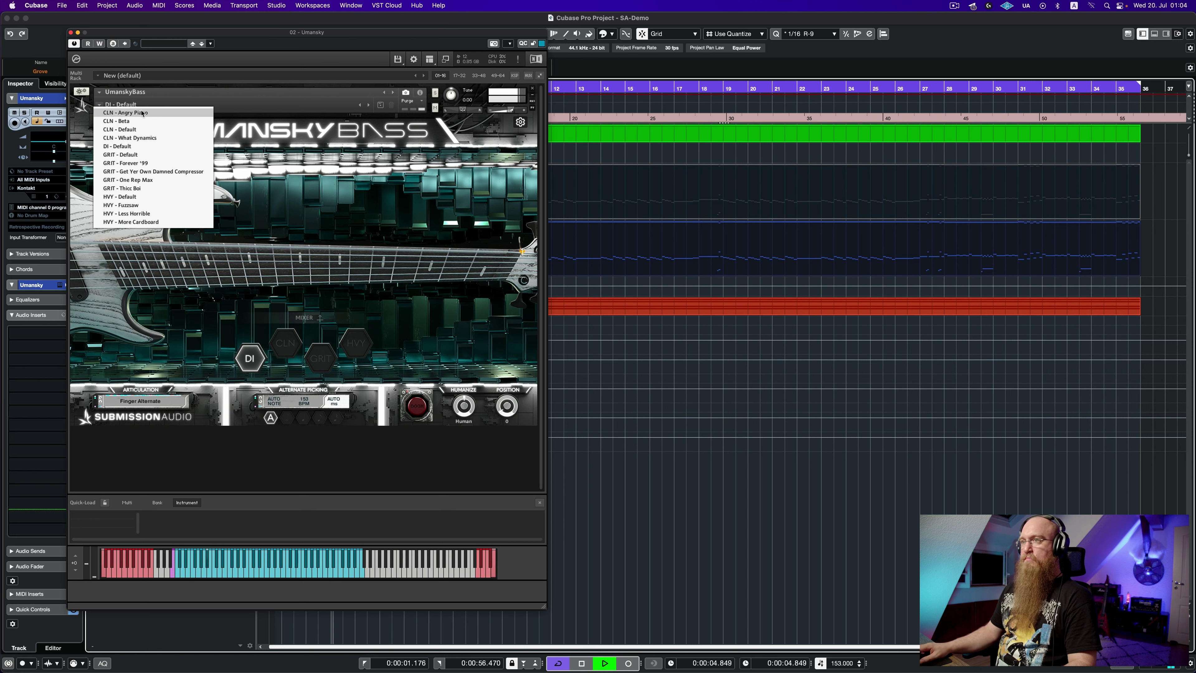
{"action": "left_click", "coordinate": [114, 113]}
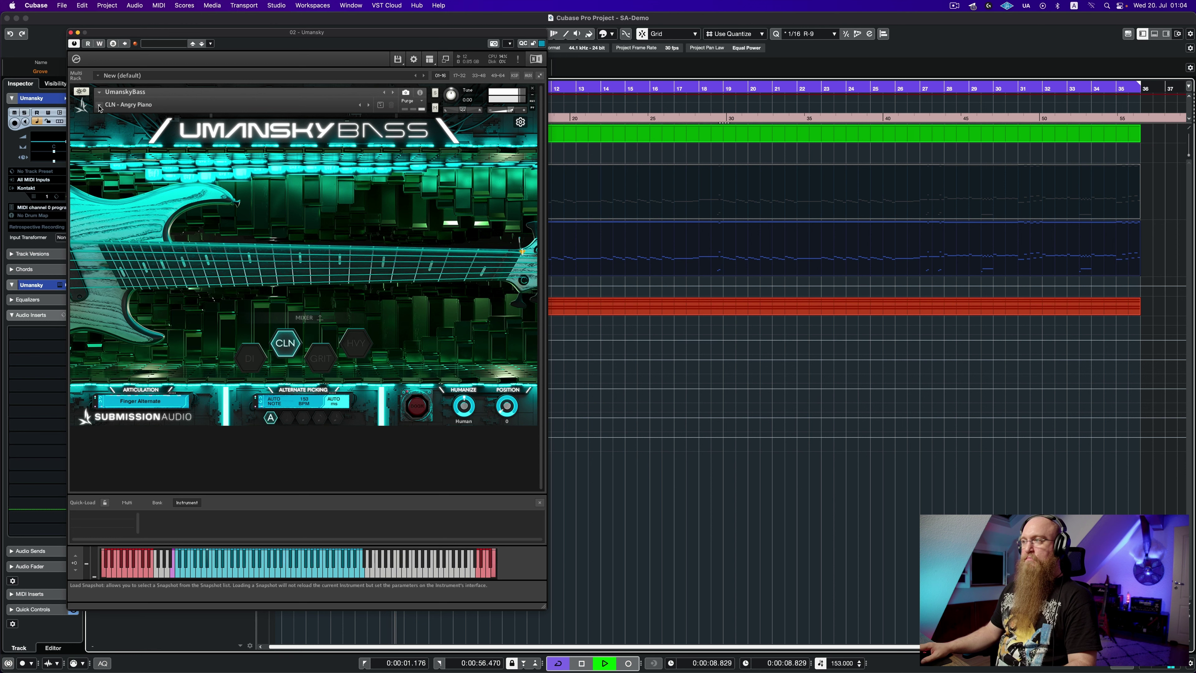
{"action": "left_click", "coordinate": [100, 107]}
{"action": "left_click", "coordinate": [122, 142]}
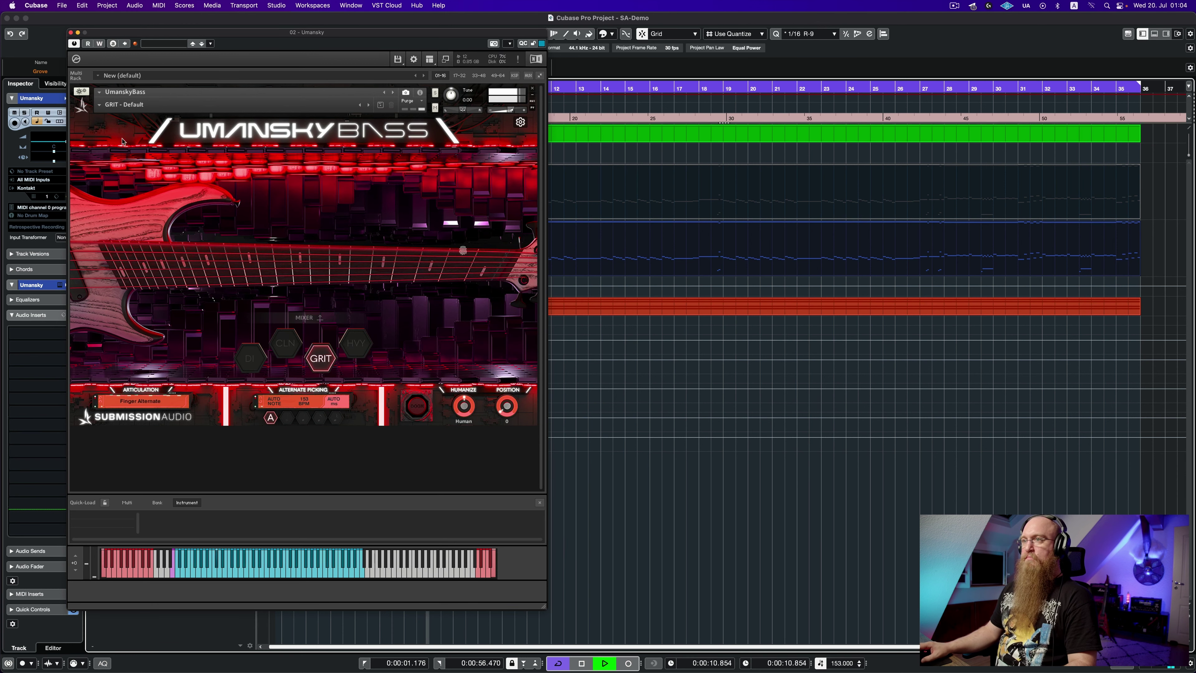
{"action": "left_click", "coordinate": [100, 108]}
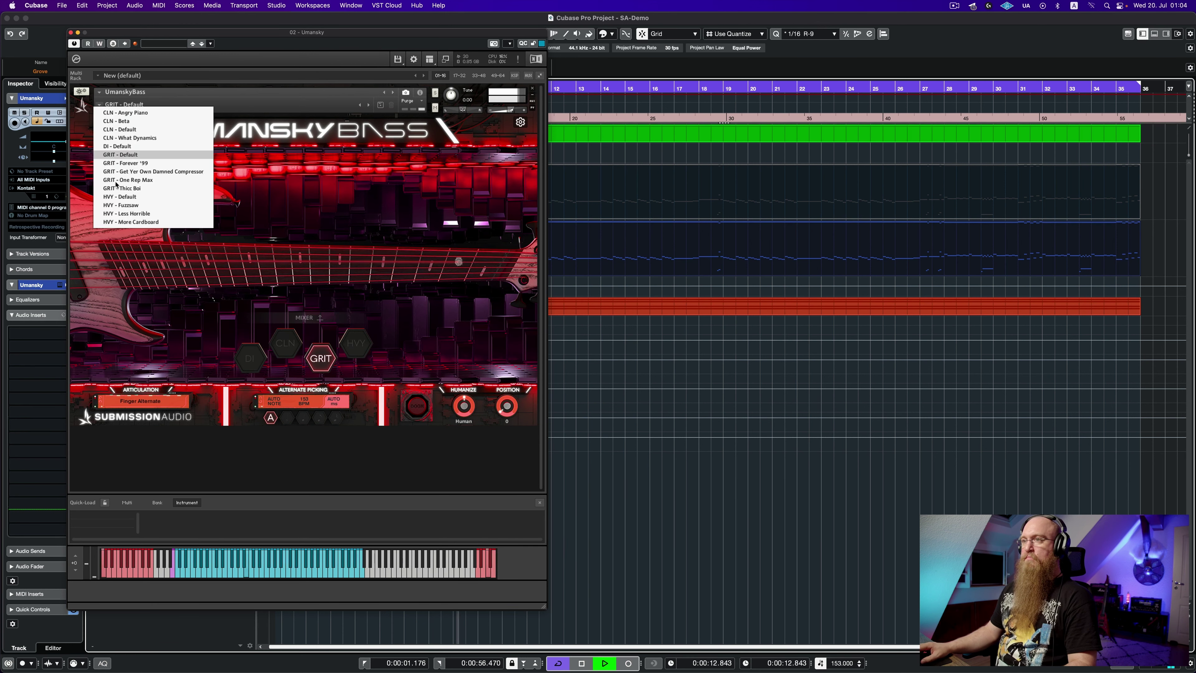
{"action": "left_click", "coordinate": [119, 199]}
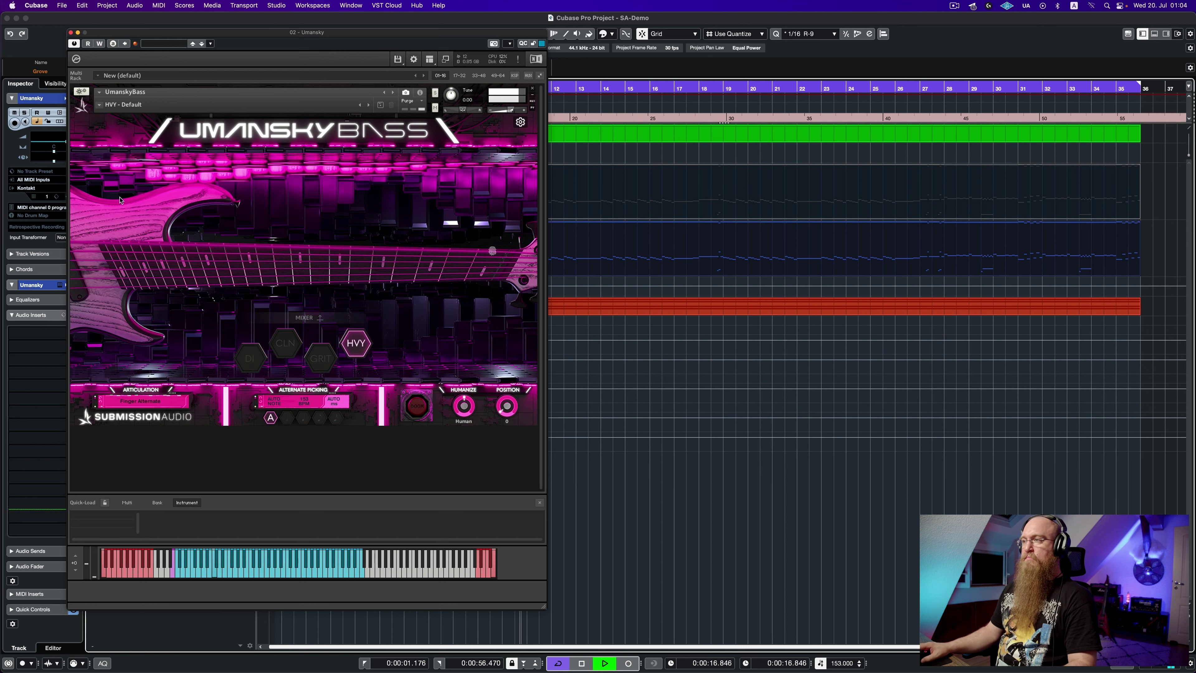
Audition the UmanskyBass snapshots GRIT - Forever '99, CLN - What Dynamics and HVY - Fuzzsaw during playback
{"action": "left_click", "coordinate": [99, 105]}
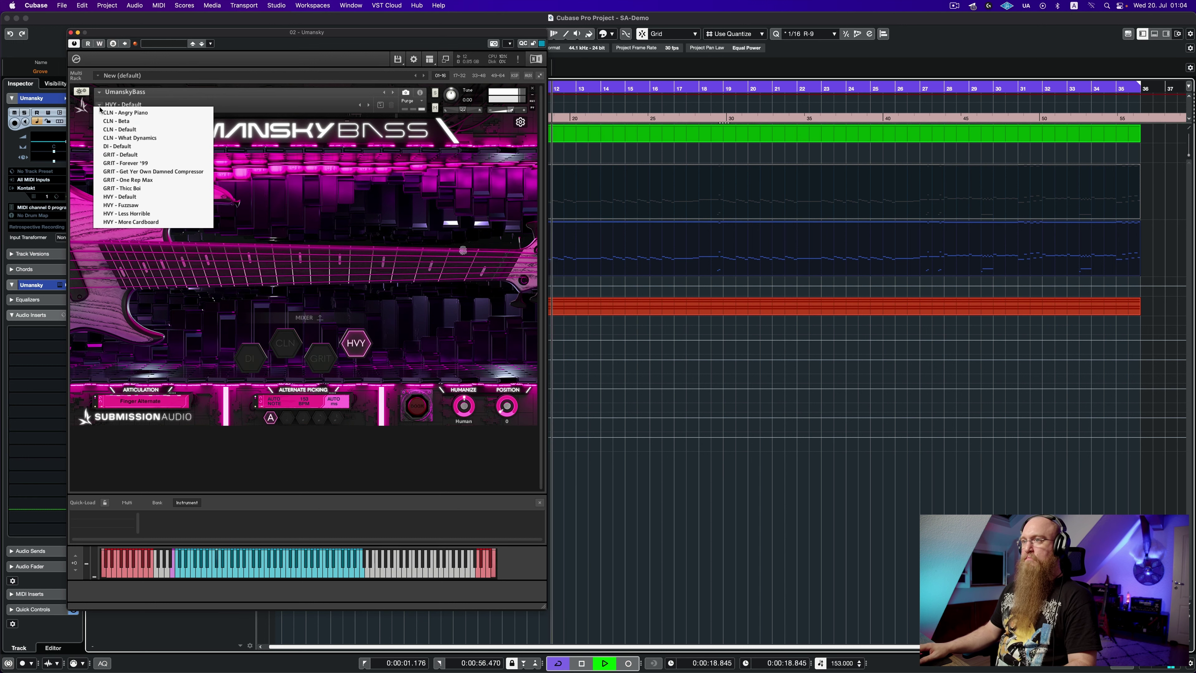
{"action": "left_click", "coordinate": [122, 163]}
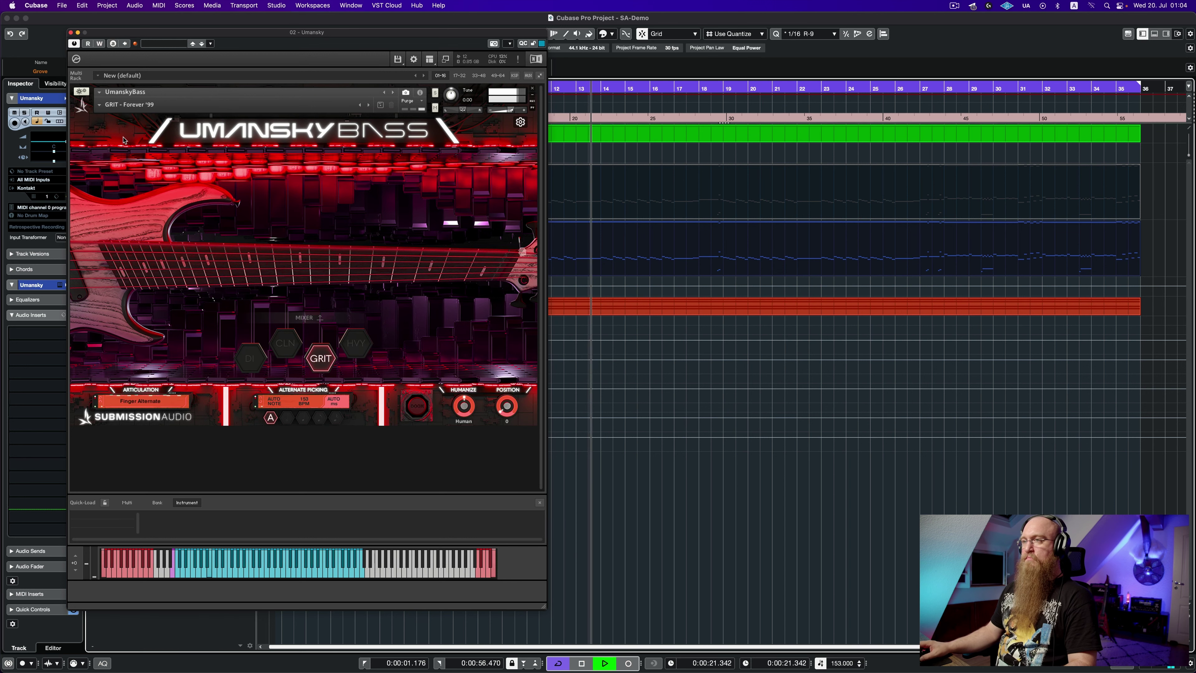
{"action": "left_click", "coordinate": [99, 105]}
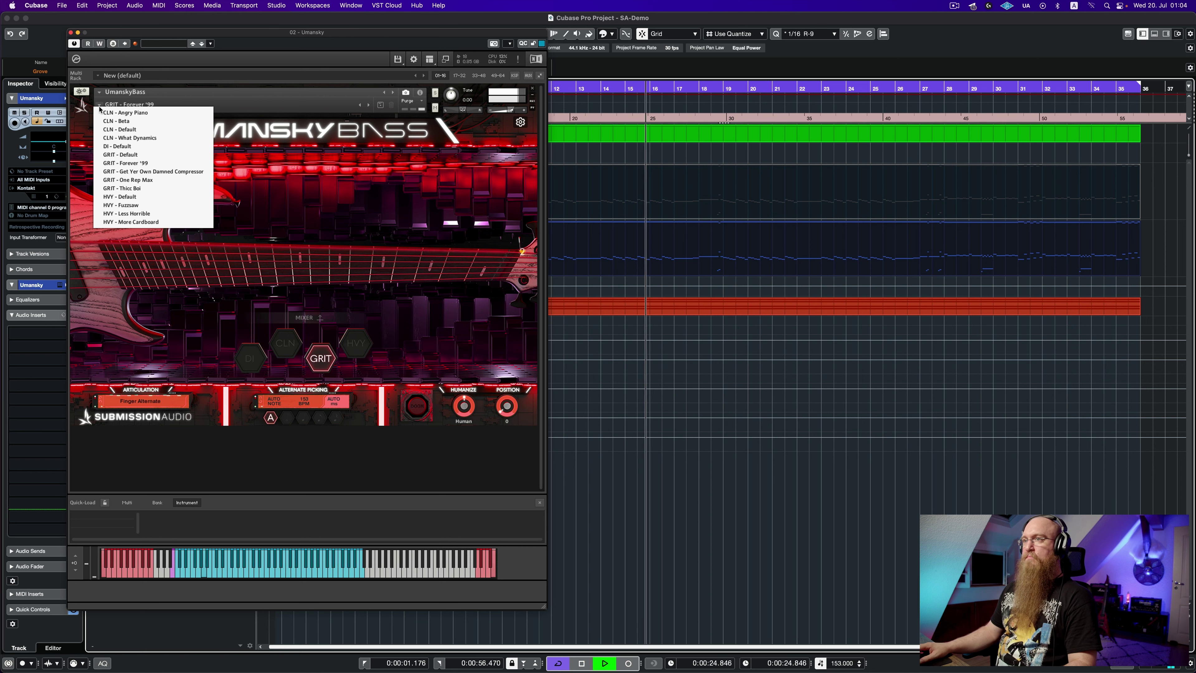
{"action": "left_click", "coordinate": [123, 139]}
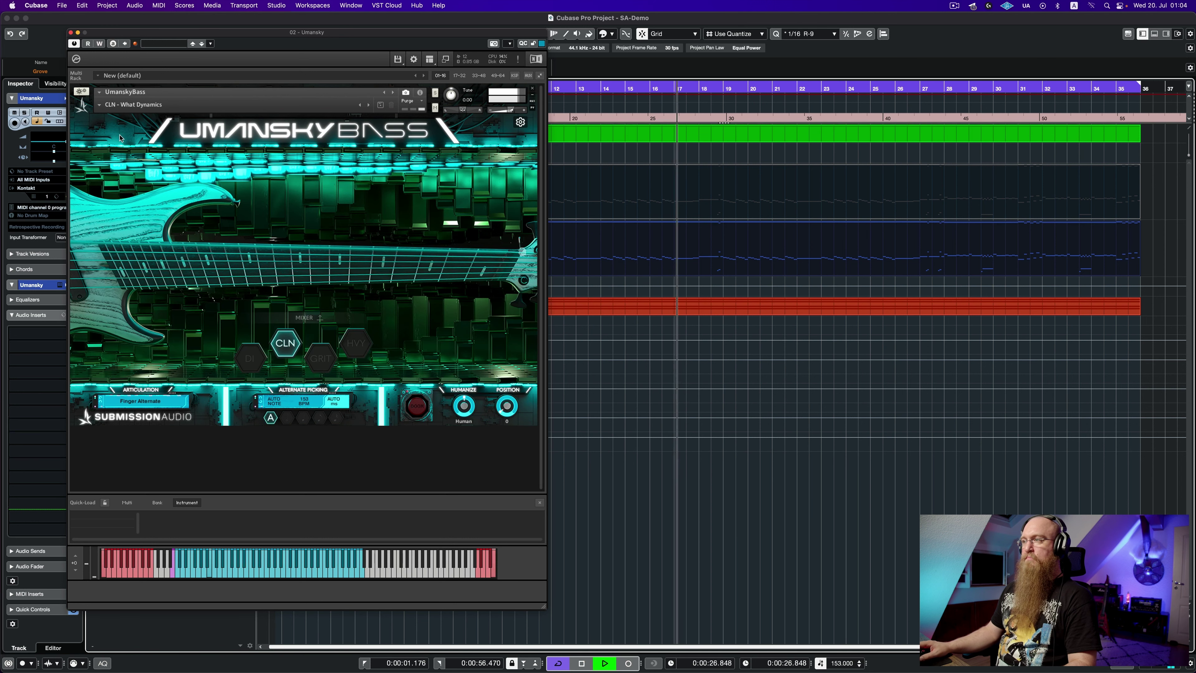
{"action": "left_click", "coordinate": [99, 105]}
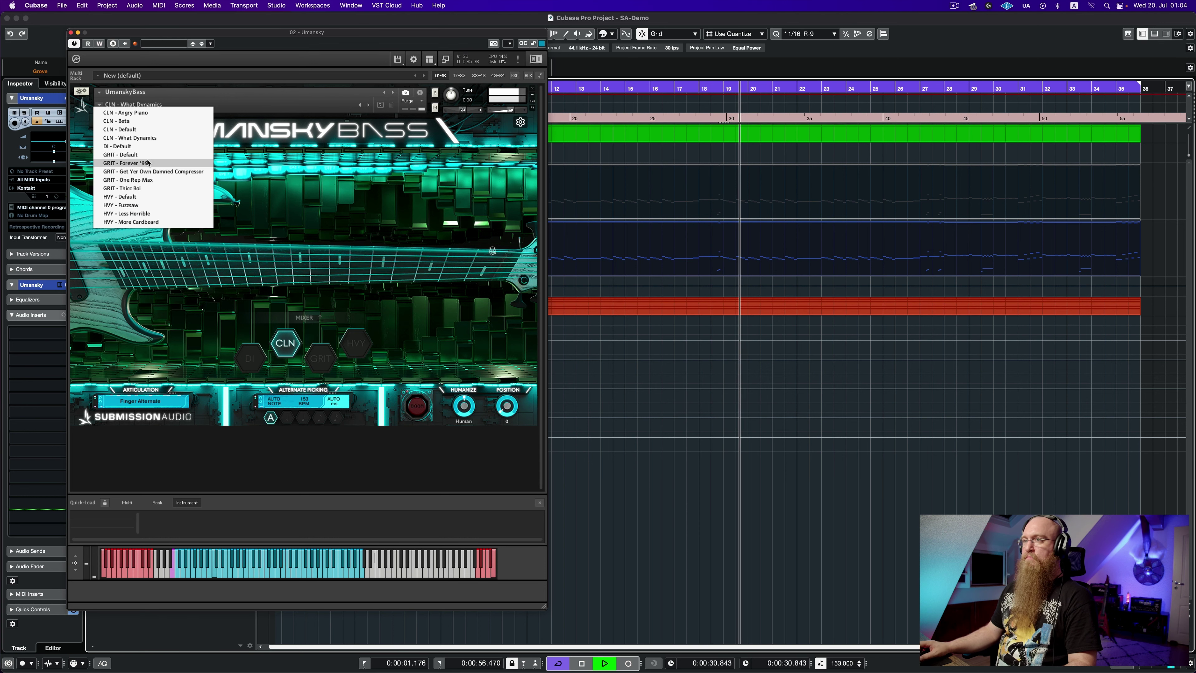
{"action": "left_click", "coordinate": [140, 205]}
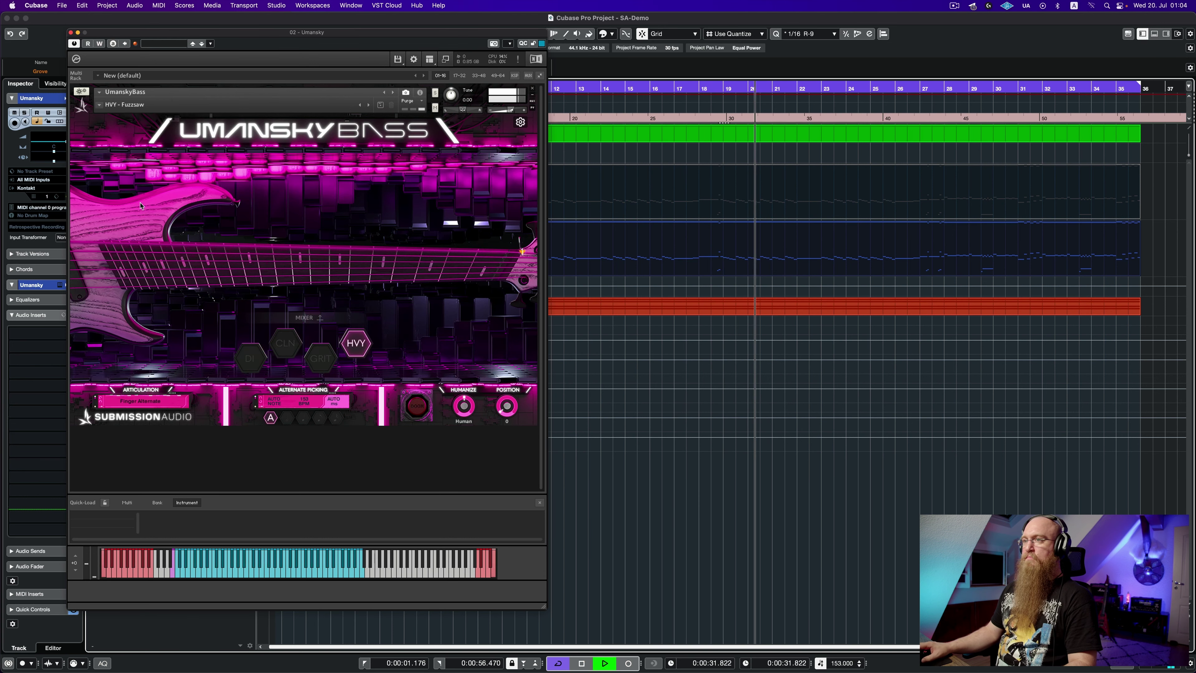
Audition the UmanskyBass snapshots HVY - Less Horrible, GRIT - Thicc Boi and HVY - Default during playback, ending back on HVY - Less Horrible
{"action": "left_click", "coordinate": [100, 105]}
{"action": "left_click", "coordinate": [134, 213]}
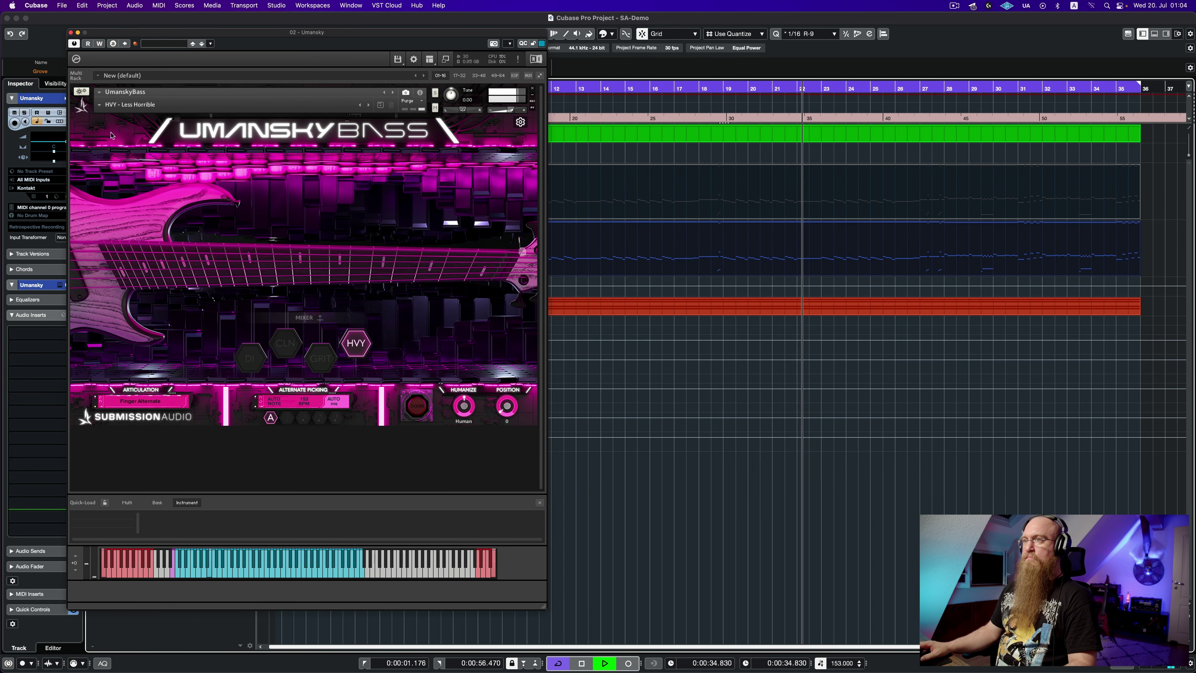
{"action": "left_click", "coordinate": [100, 105]}
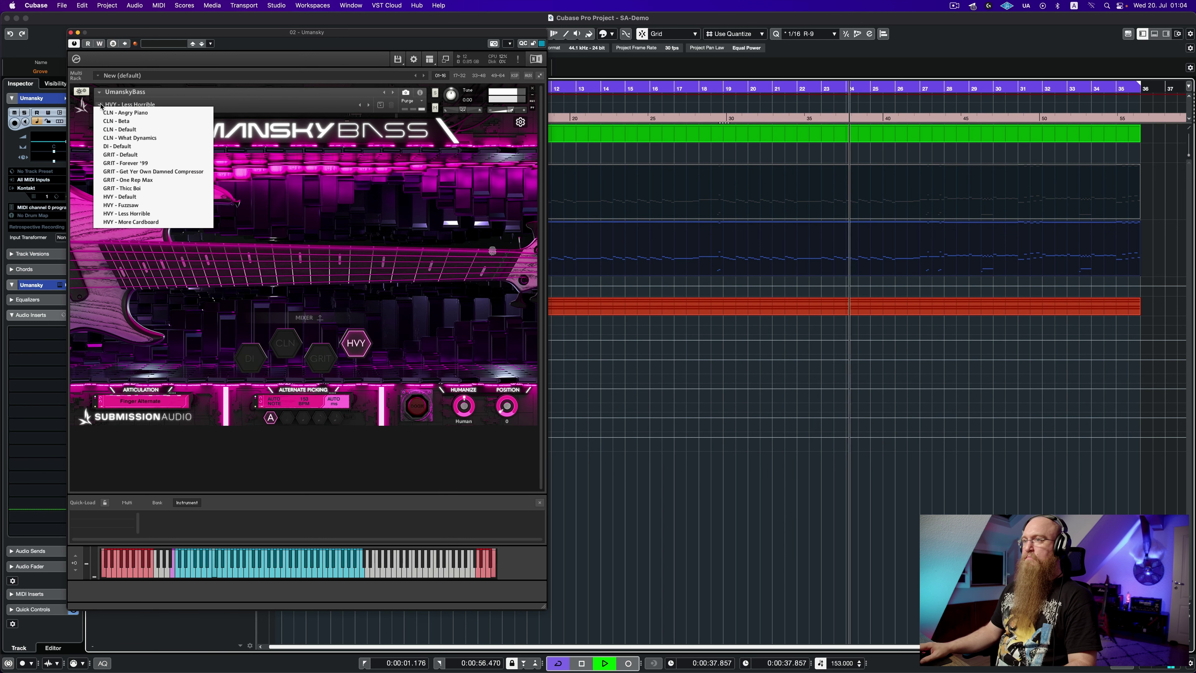
{"action": "left_click", "coordinate": [134, 188]}
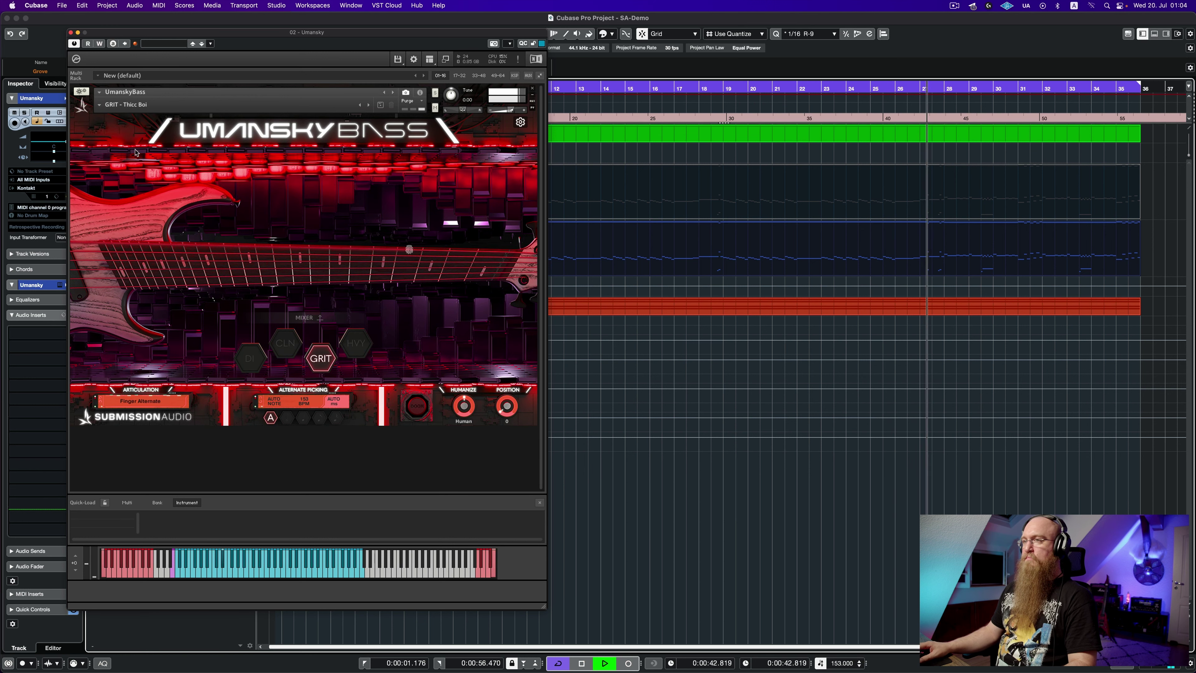
{"action": "left_click", "coordinate": [100, 105]}
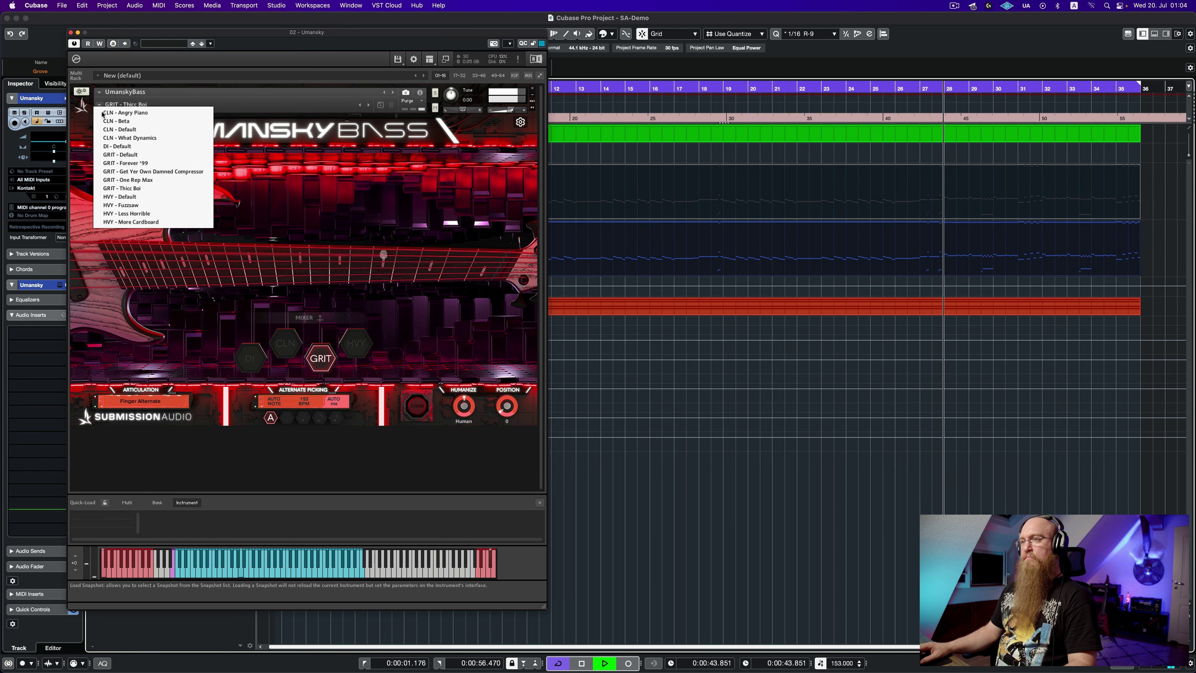
{"action": "left_click", "coordinate": [130, 196]}
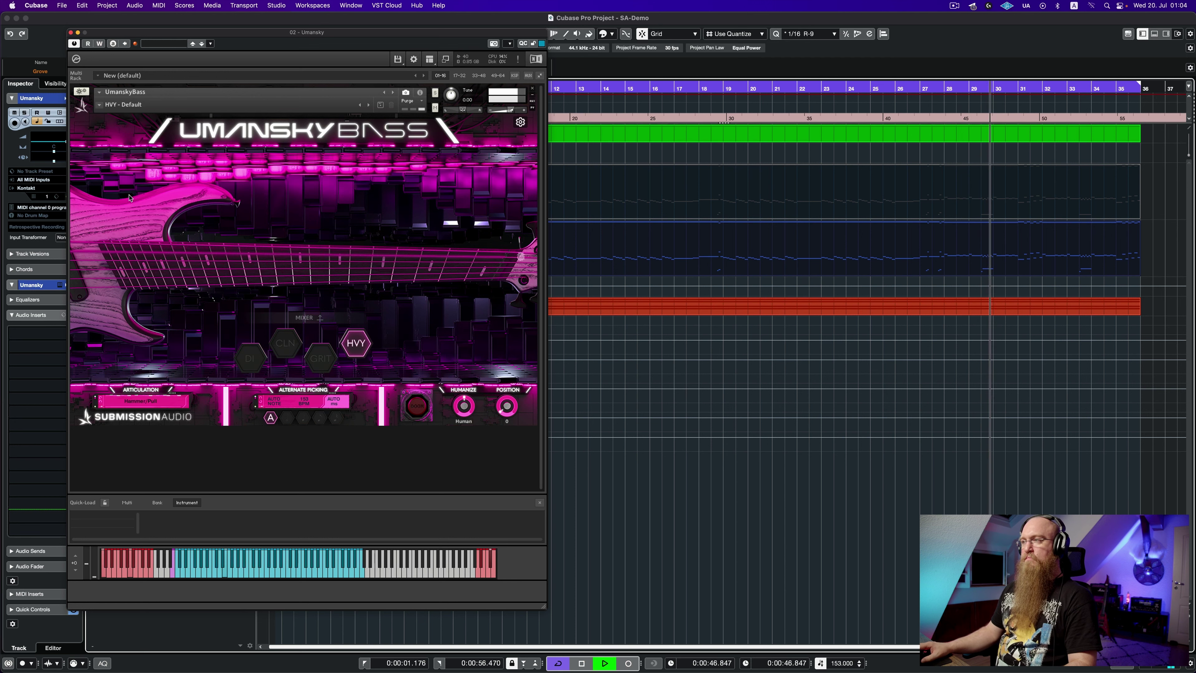
{"action": "left_click", "coordinate": [101, 105]}
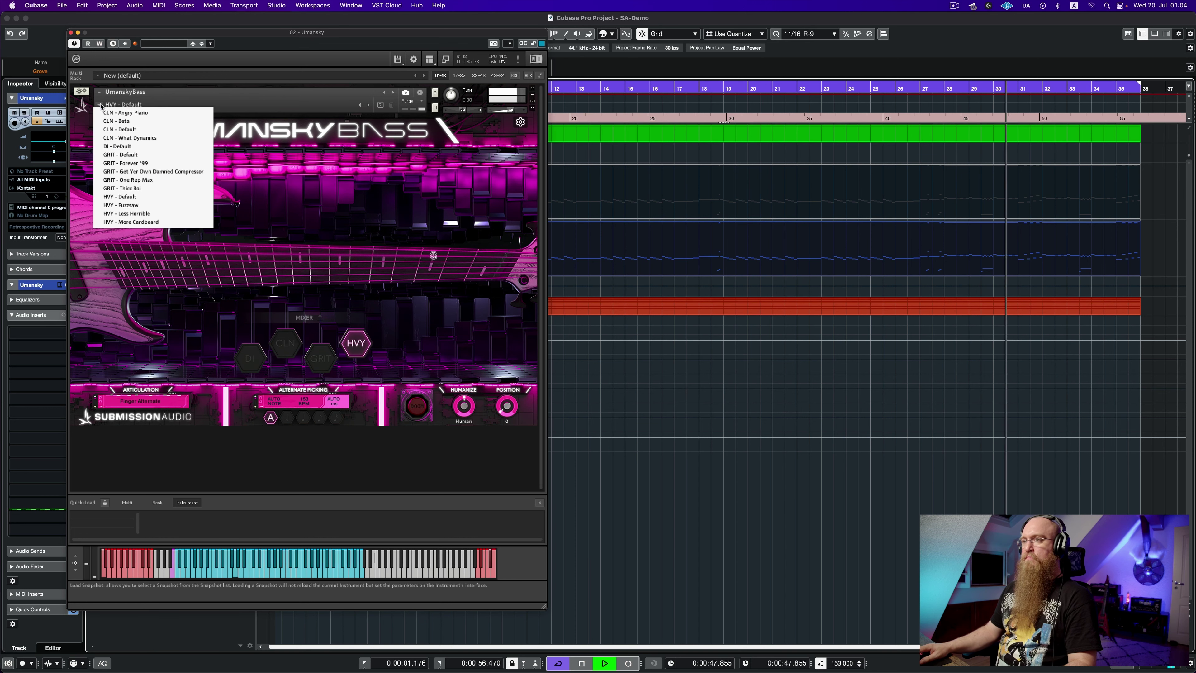
{"action": "left_click", "coordinate": [138, 213]}
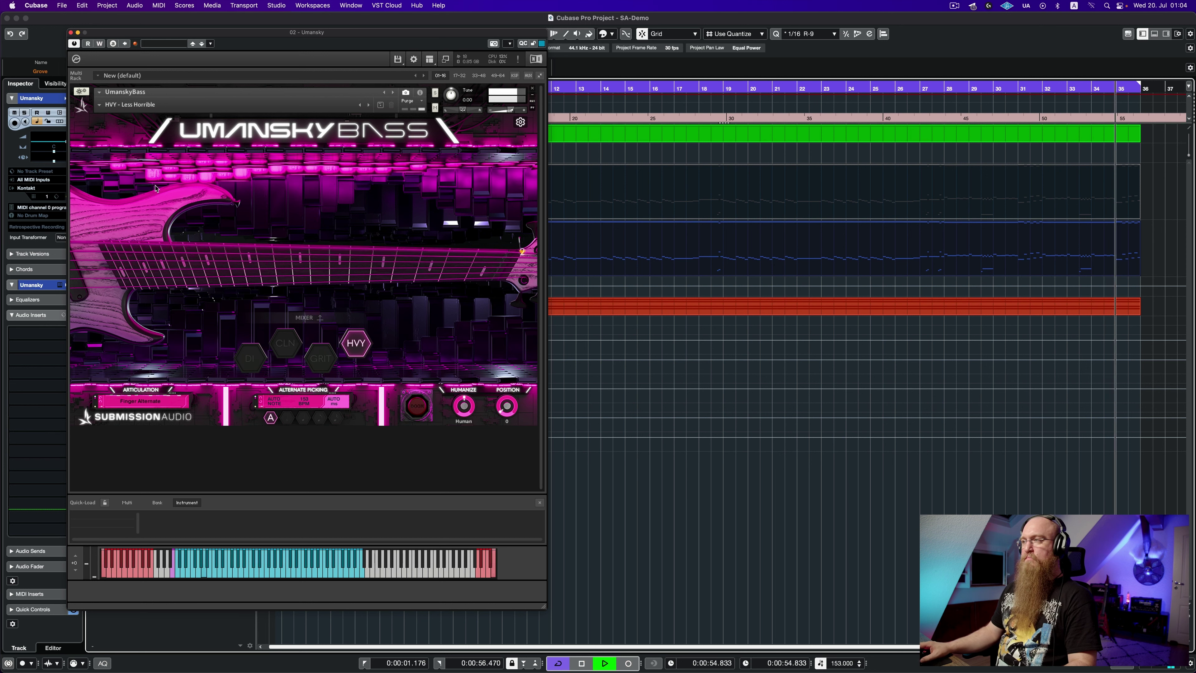
Load the UmanskyBass snapshot CLN - Default and toggle solo on and off for the Umansky track
{"action": "left_click", "coordinate": [125, 104]}
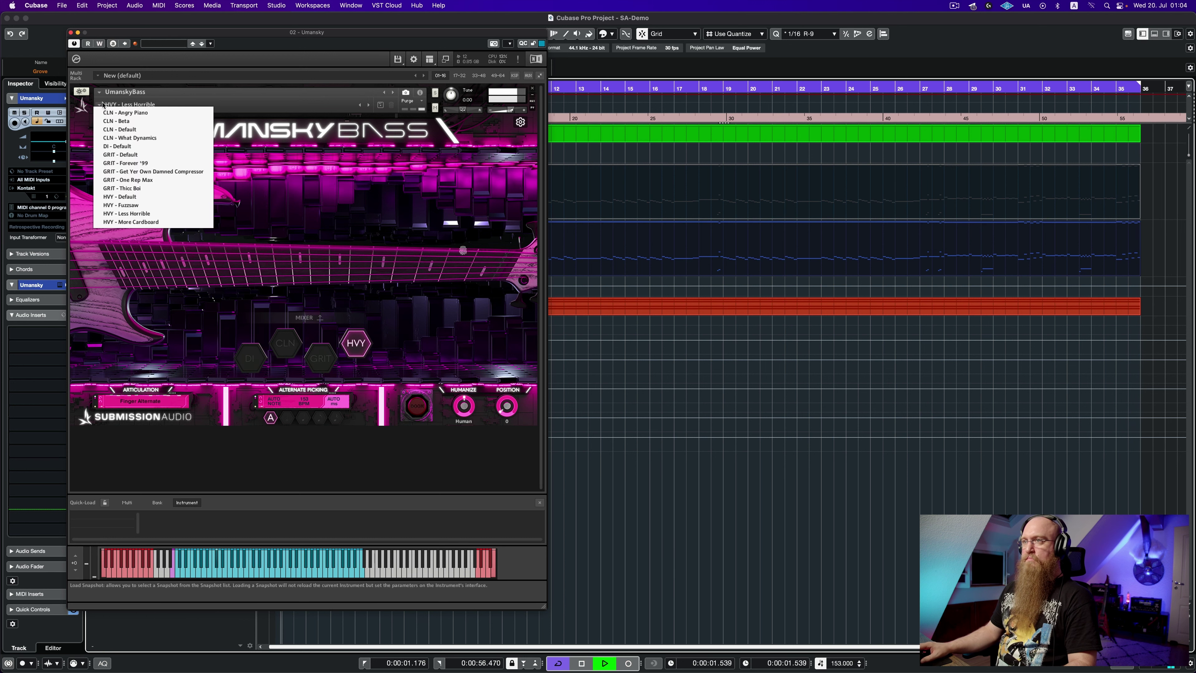
{"action": "key", "text": "space"}
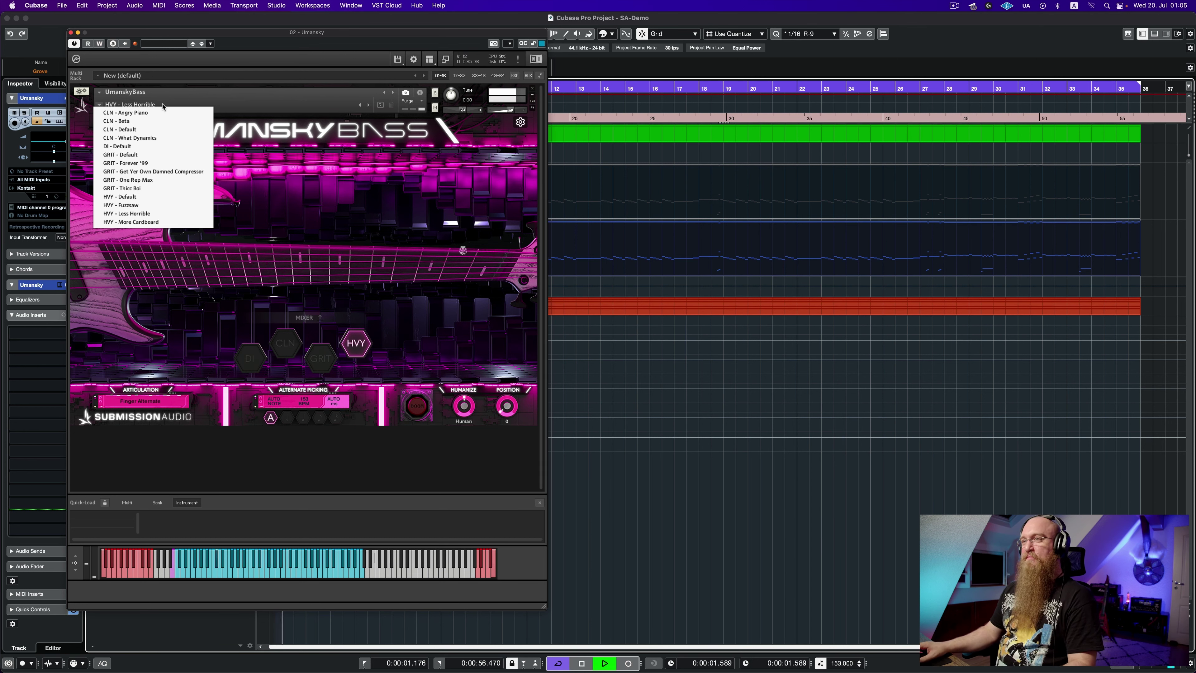
{"action": "left_click", "coordinate": [128, 129]}
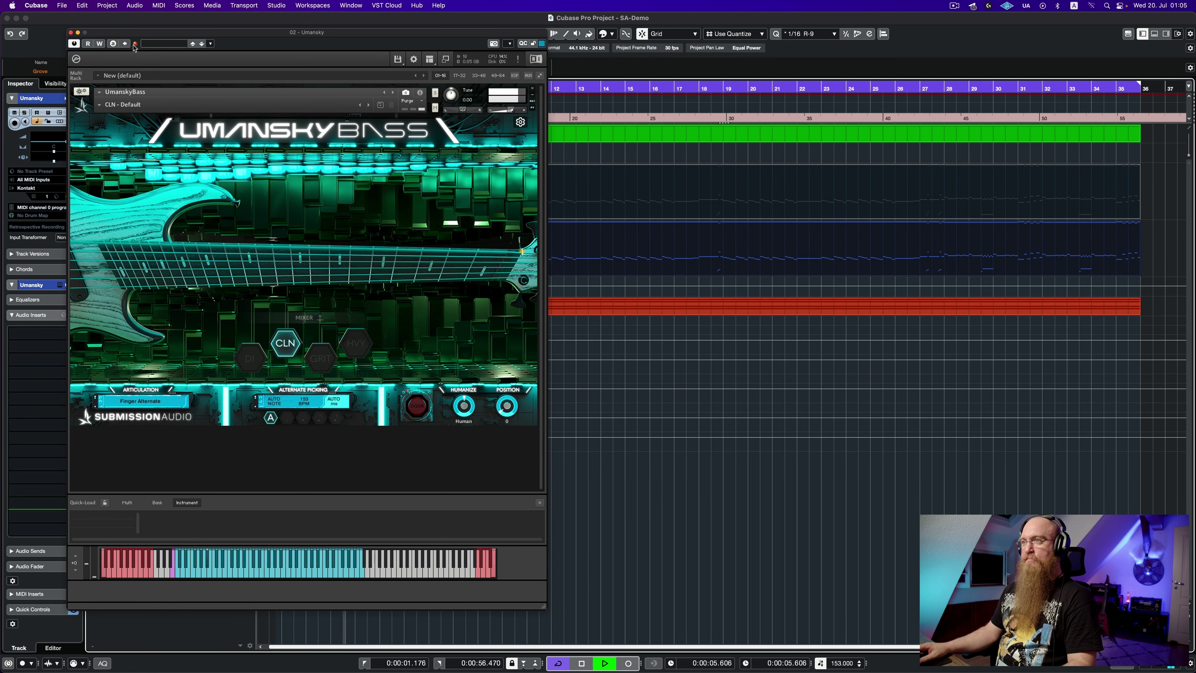
{"action": "left_click_drag", "start_coordinate": [136, 32], "coordinate": [254, 40]}
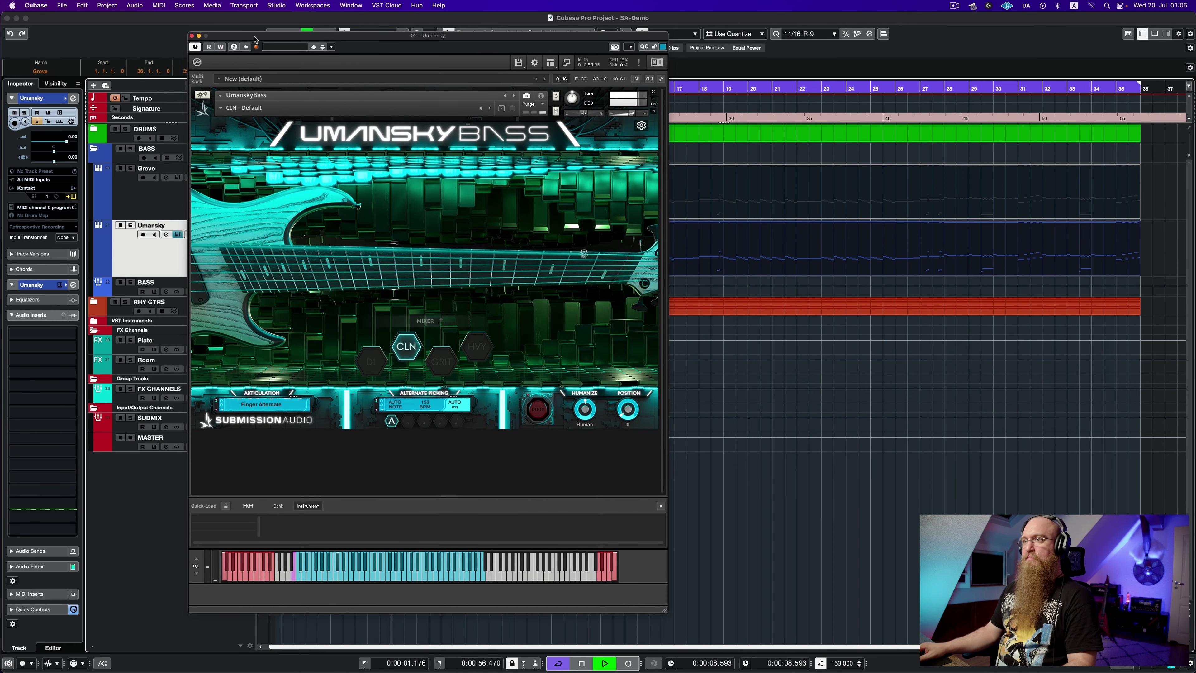
{"action": "left_click", "coordinate": [131, 226]}
{"action": "left_click", "coordinate": [131, 226]}
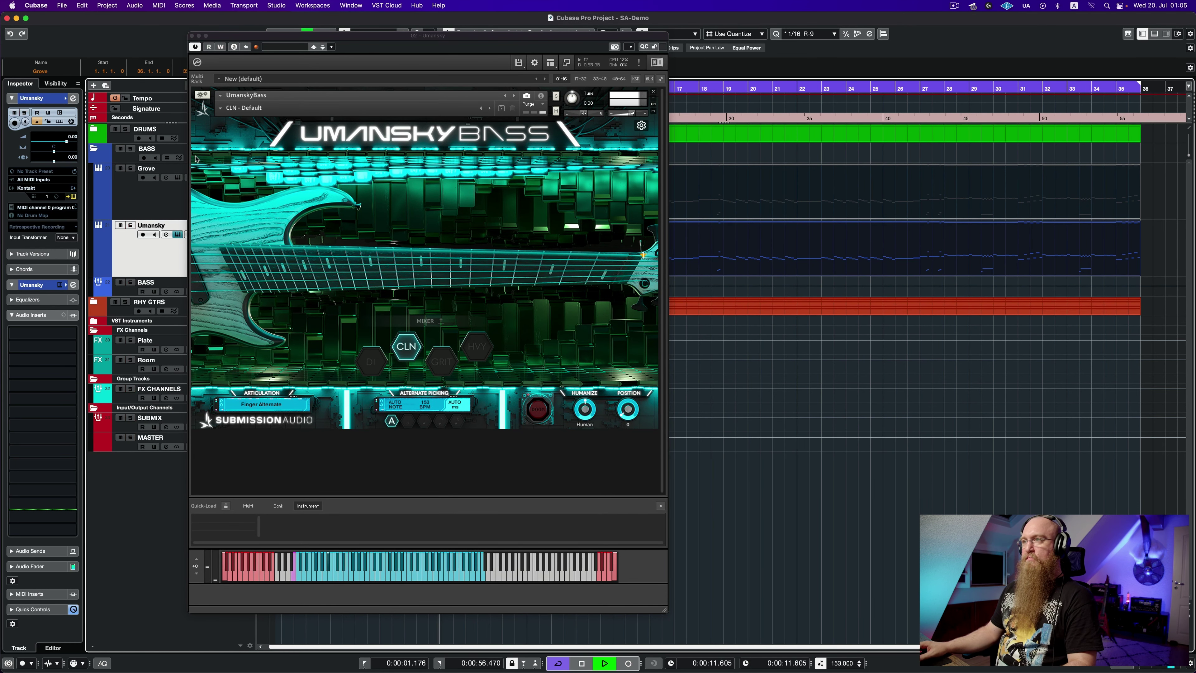
Raise the Tone and Girth levels in the UmanskyBass CLN mixer, listen to the result, and close the instrument
{"action": "left_click", "coordinate": [425, 320]}
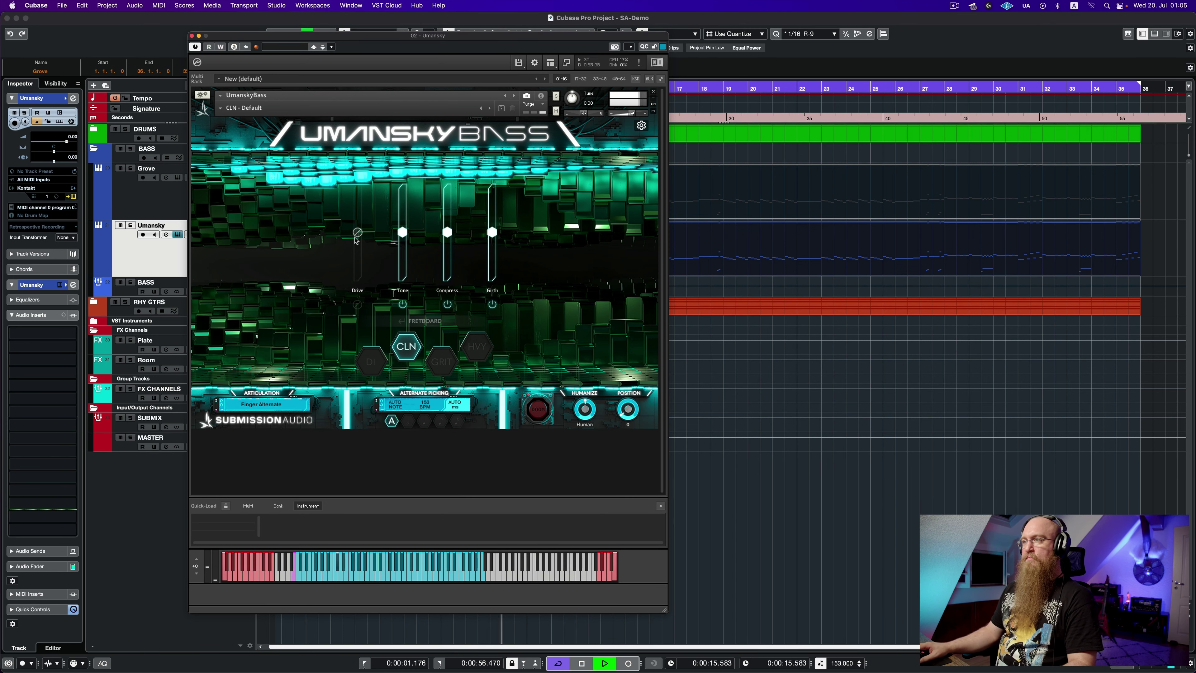
{"action": "mouse_move", "coordinate": [403, 233]}
{"action": "left_mouse_down"}
{"action": "mouse_move", "coordinate": [404, 173]}
{"action": "mouse_move", "coordinate": [404, 212]}
{"action": "left_mouse_up"}
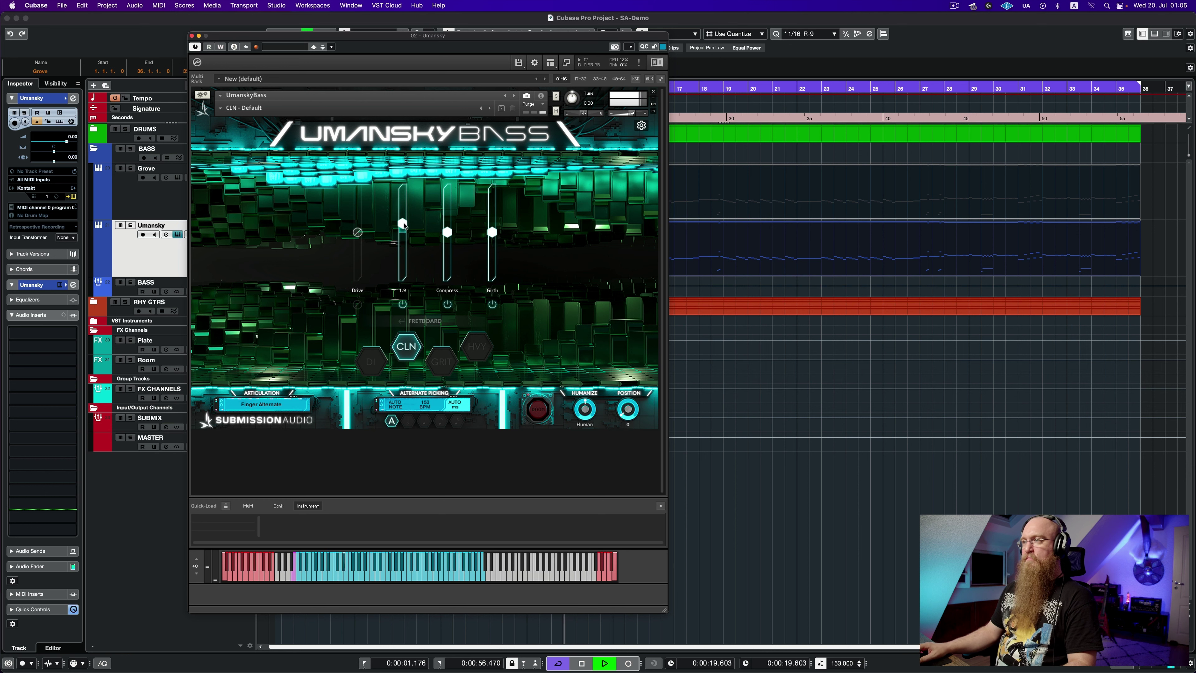
{"action": "left_click_drag", "start_coordinate": [493, 233], "coordinate": [493, 175]}
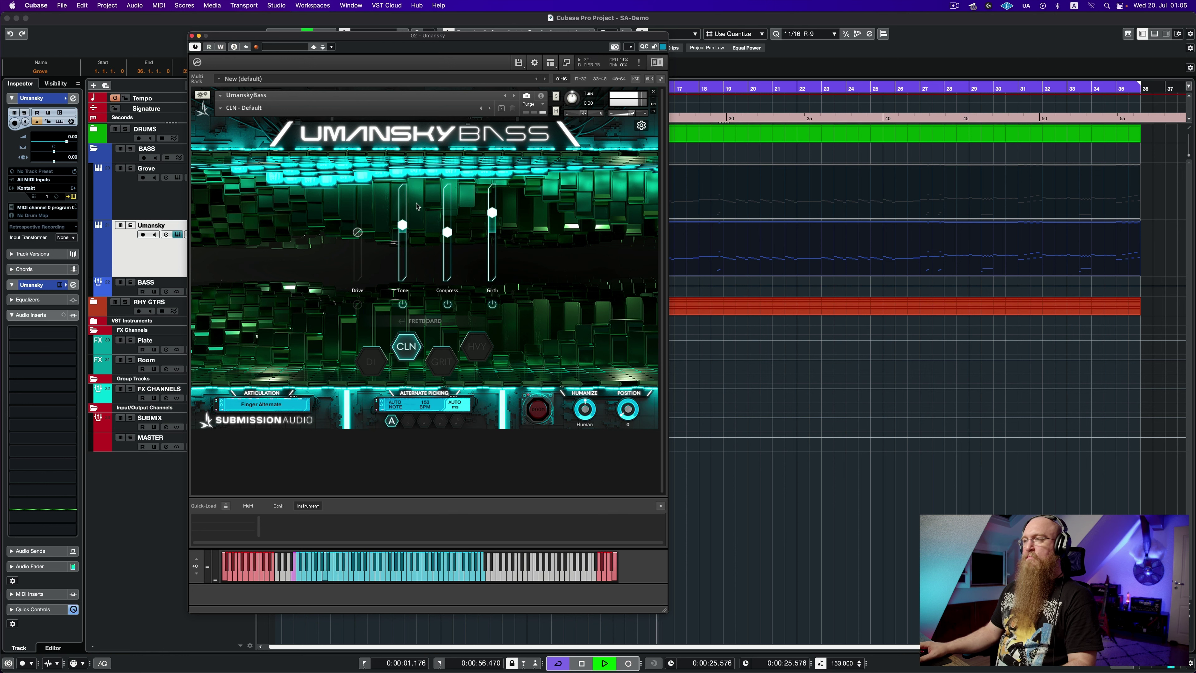
{"action": "key", "text": "space"}
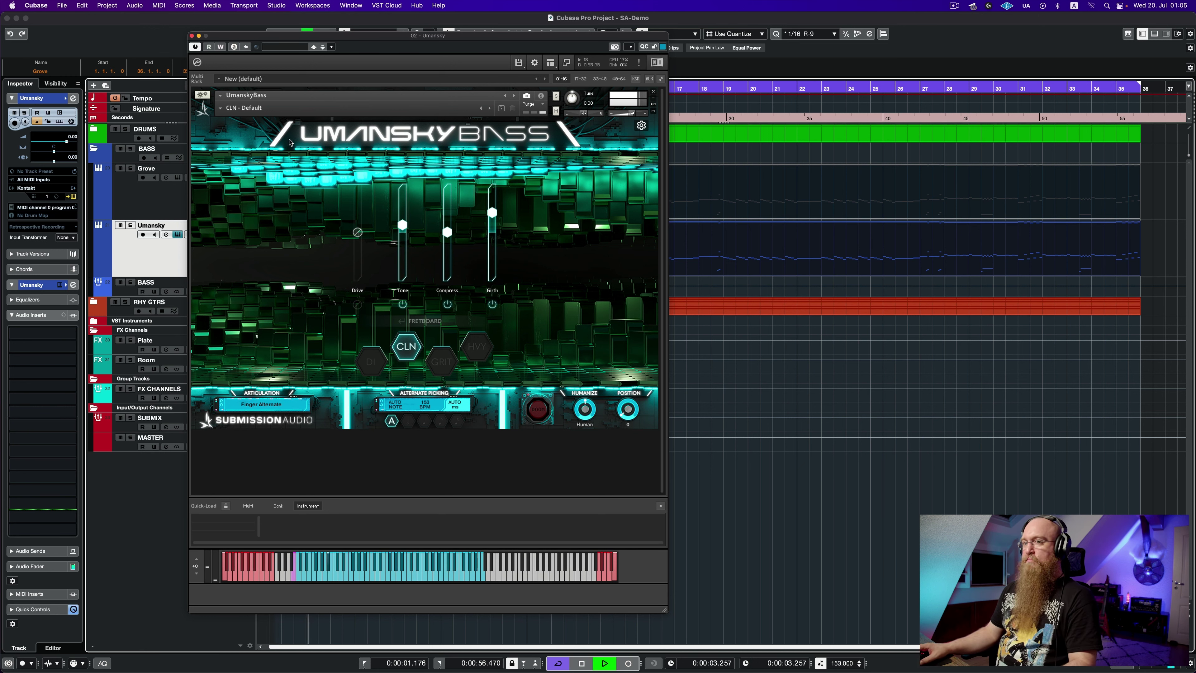
{"action": "key", "text": "space"}
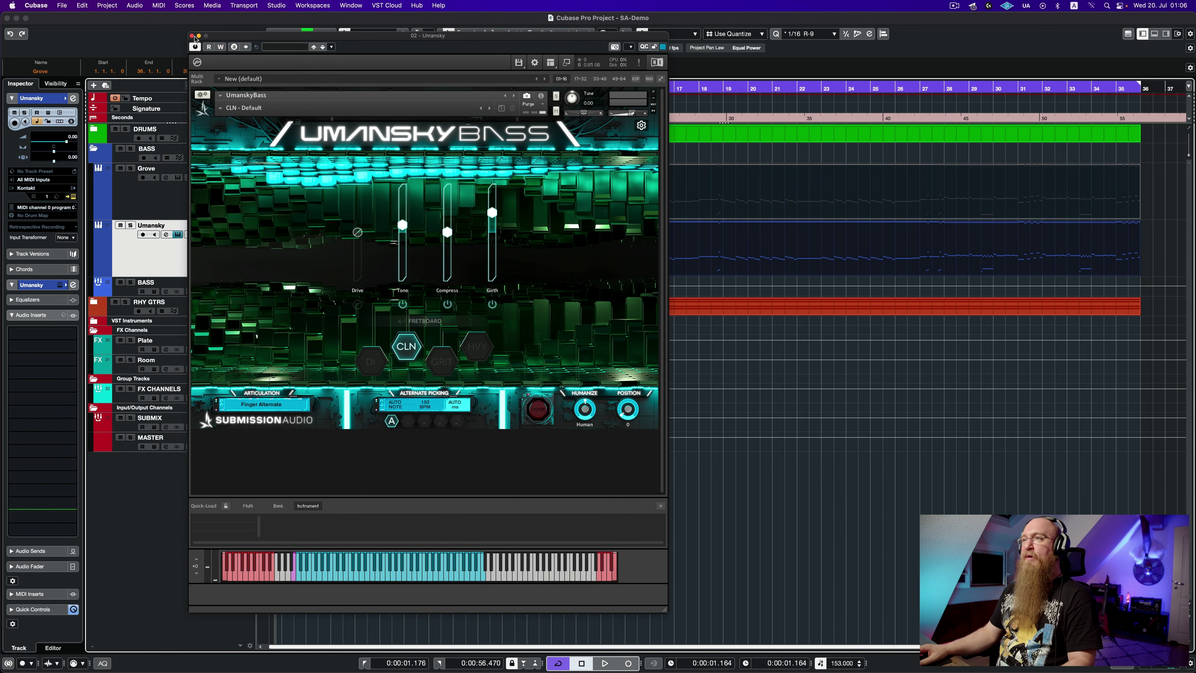
{"action": "left_click", "coordinate": [192, 36]}
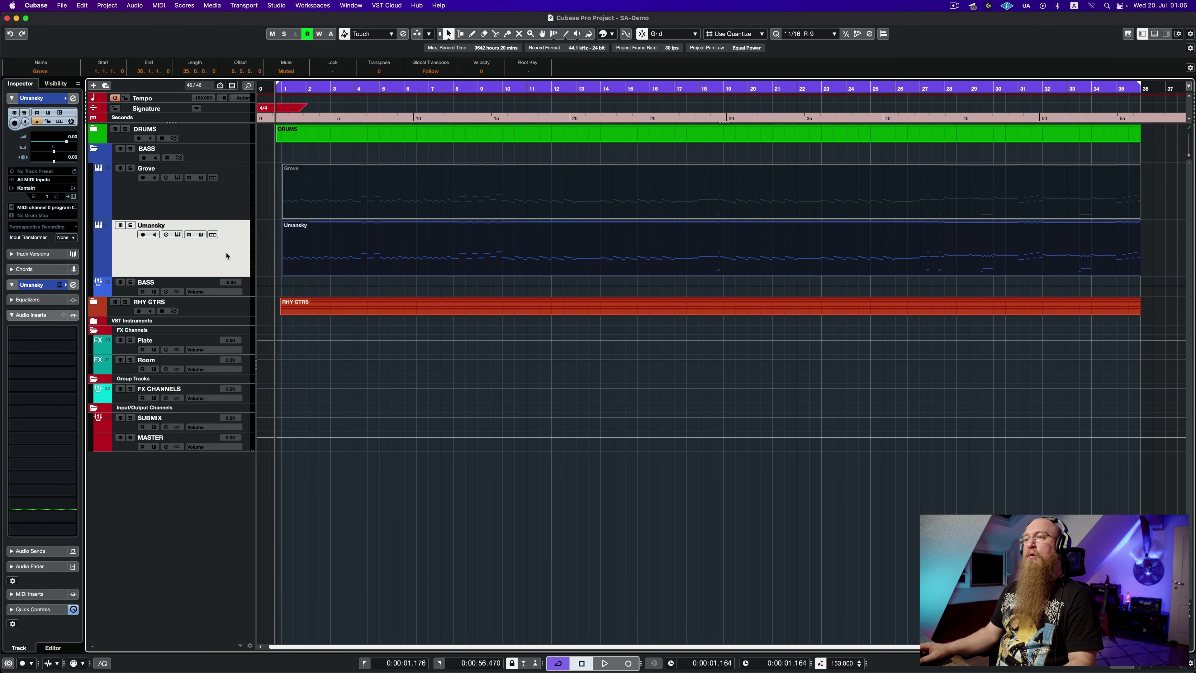
Open Pro-Q 3 on the BASS group channel and load its Default Setting preset to clear the old EQ curve
{"action": "left_click", "coordinate": [253, 293]}
{"action": "left_click", "coordinate": [40, 147]}
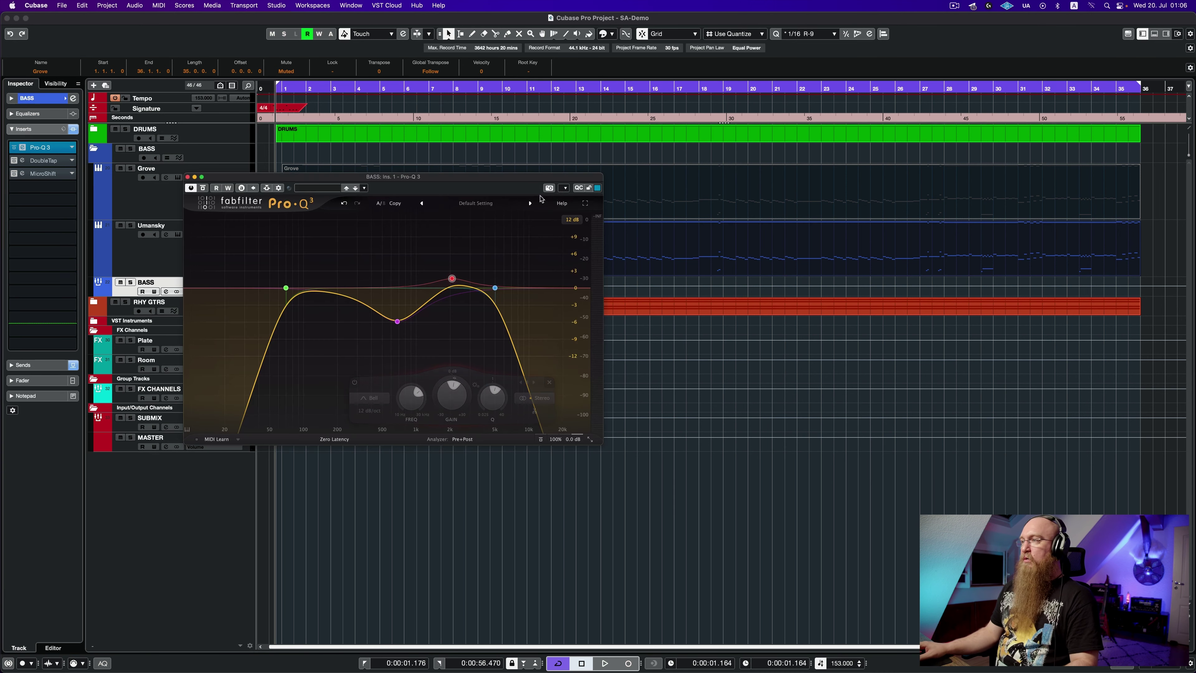
{"action": "left_click", "coordinate": [475, 203]}
{"action": "left_click", "coordinate": [470, 302]}
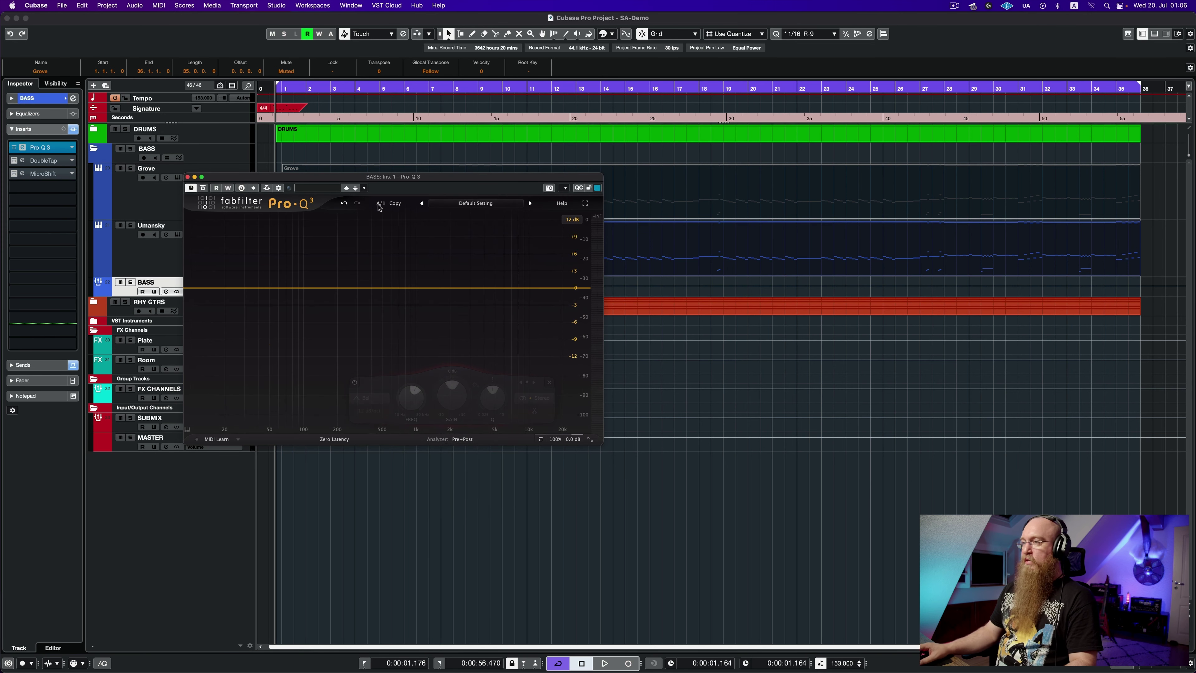
Play the project and examine the peaks of the Umansky bass spectrum in Pro-Q 3
{"action": "key", "text": "space"}
{"action": "left_click_drag", "start_coordinate": [370, 179], "coordinate": [346, 197]}
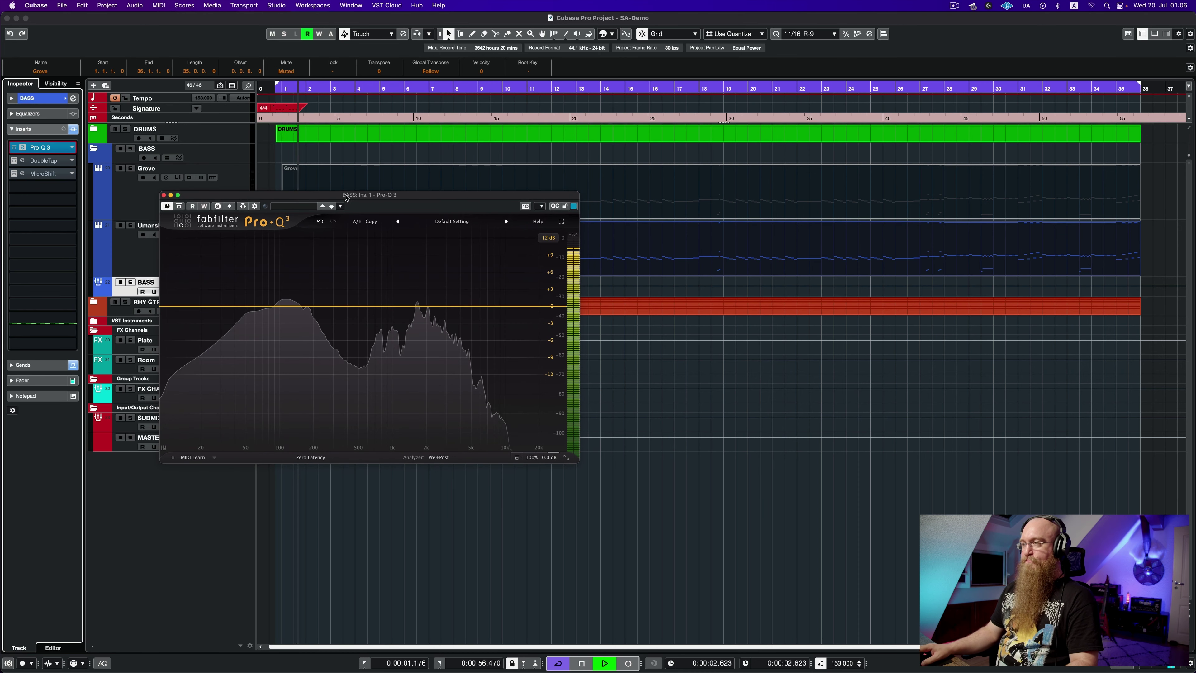
{"action": "left_click", "coordinate": [270, 393]}
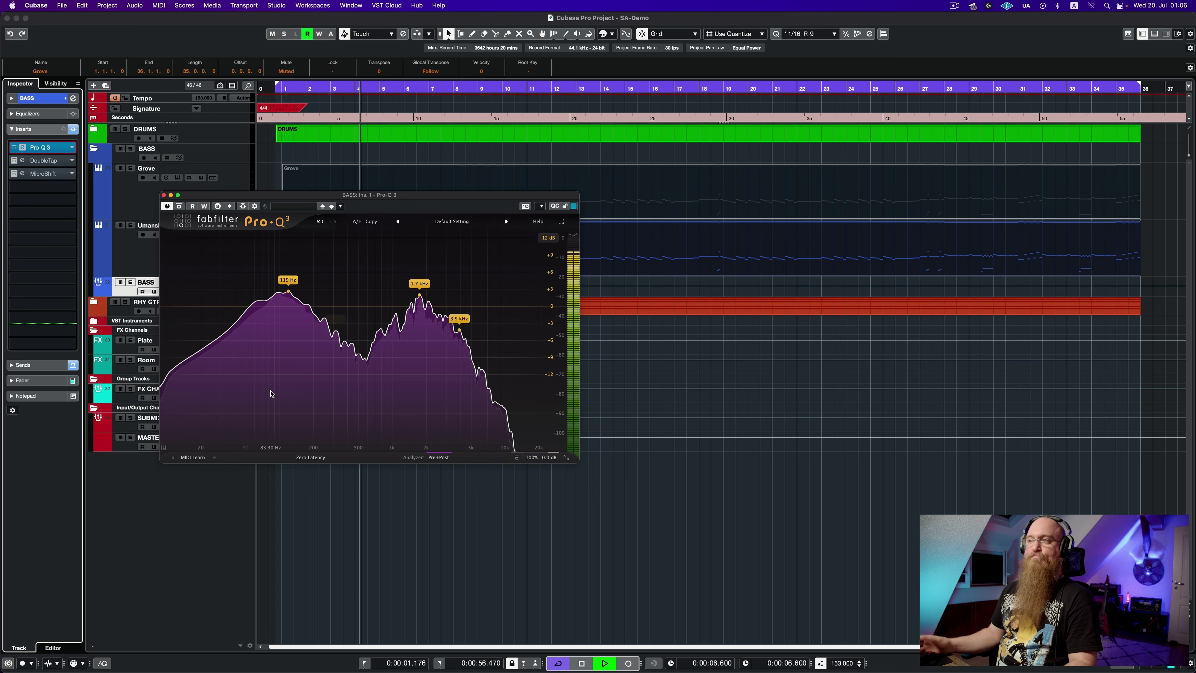
{"action": "key", "text": "space"}
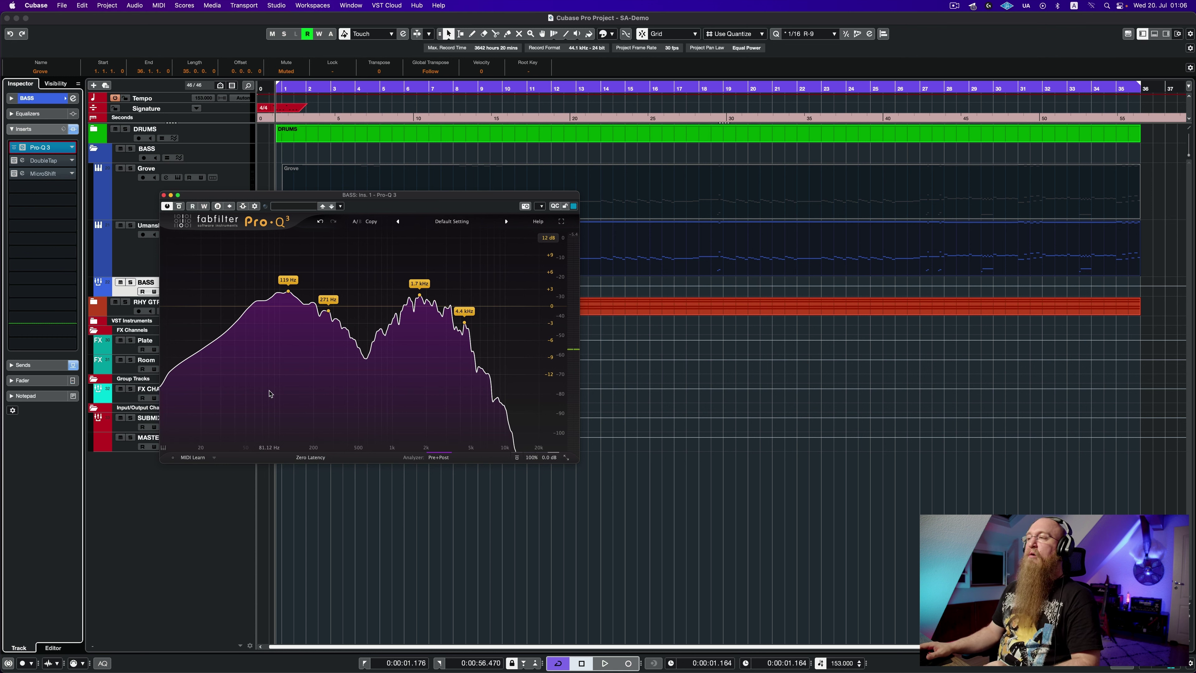
Add a low cut at 70 Hz and a high cut at 5000 Hz in Pro-Q 3
{"action": "left_click", "coordinate": [187, 307]}
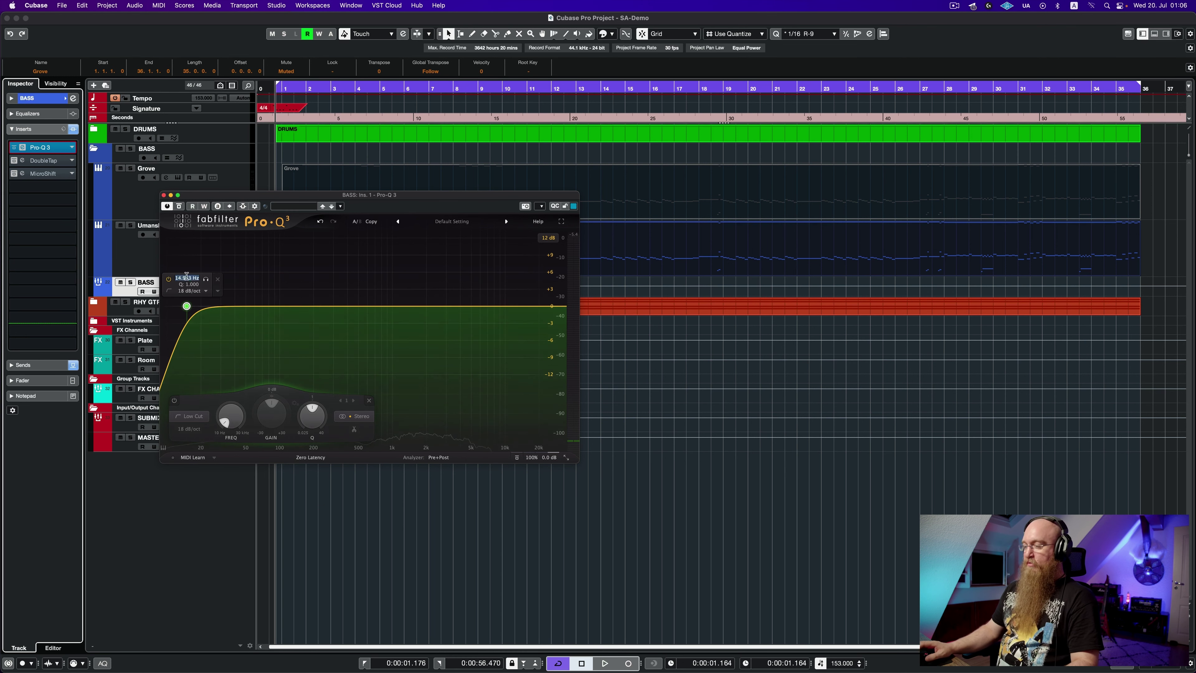
{"action": "left_click_drag", "start_coordinate": [187, 306], "coordinate": [262, 307]}
{"action": "left_click", "coordinate": [528, 306]}
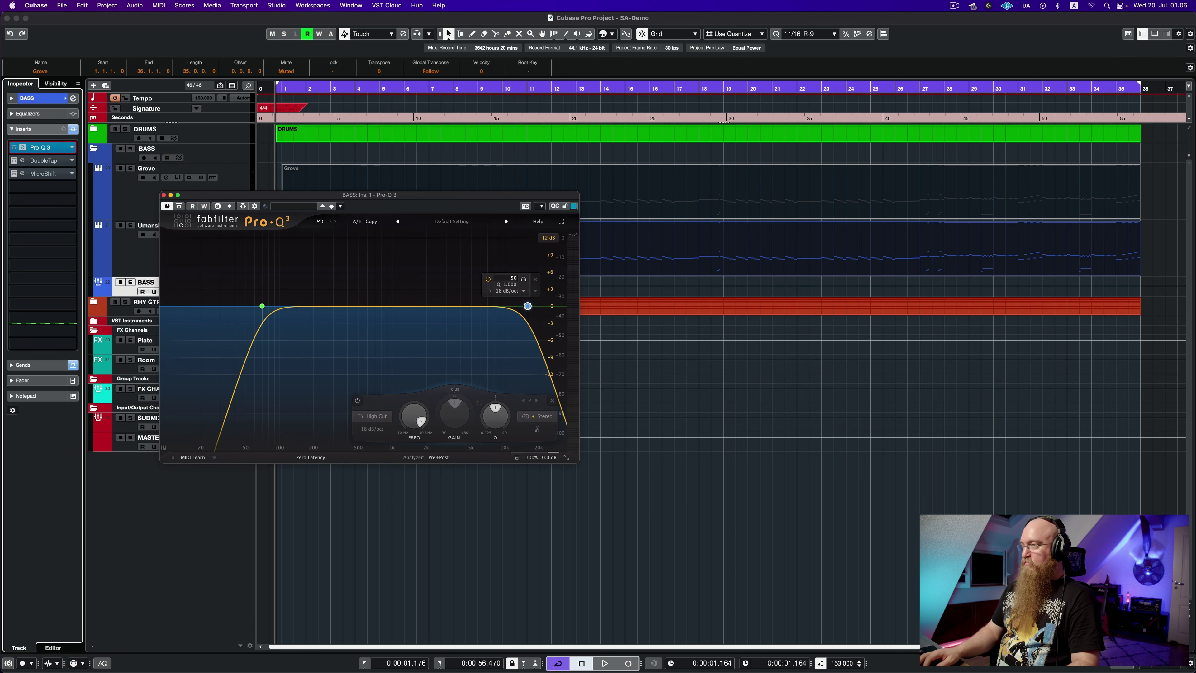
{"action": "type", "text": "5000"}
{"action": "key", "text": "Return"}
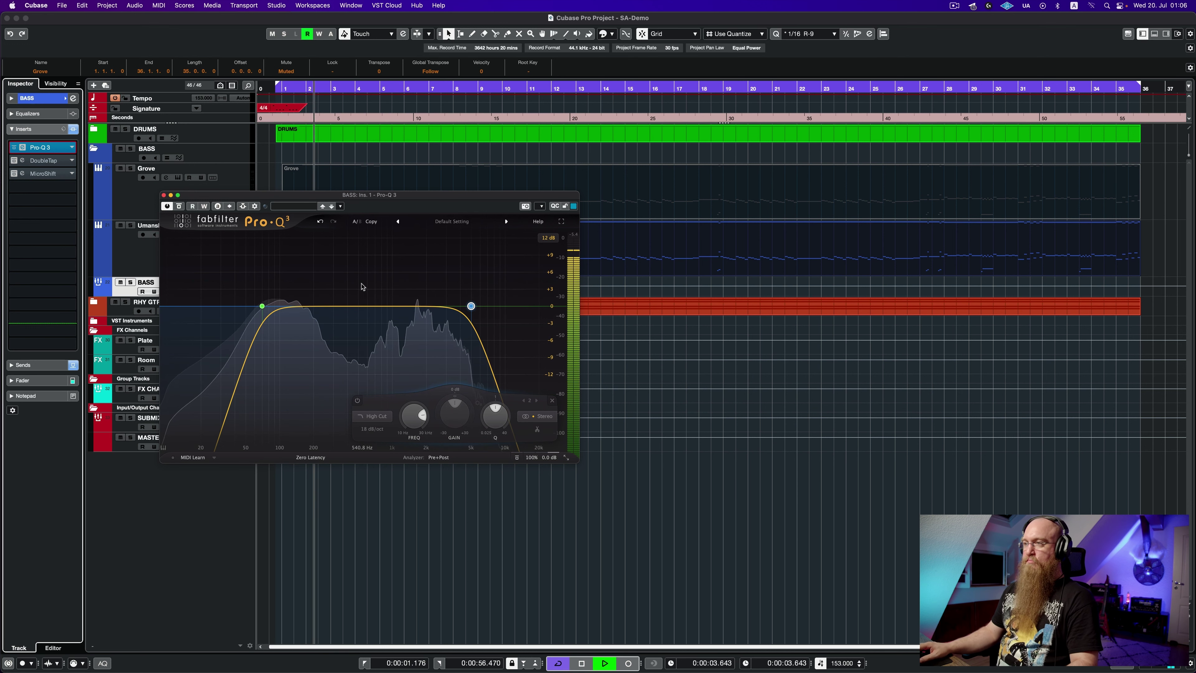
Add a bell boost of about 3.3 dB near 2 kHz, delete the trial dip near 930 Hz, and close the equalizer
{"action": "double_click", "coordinate": [429, 263]}
{"action": "left_click_drag", "start_coordinate": [429, 263], "coordinate": [389, 314]}
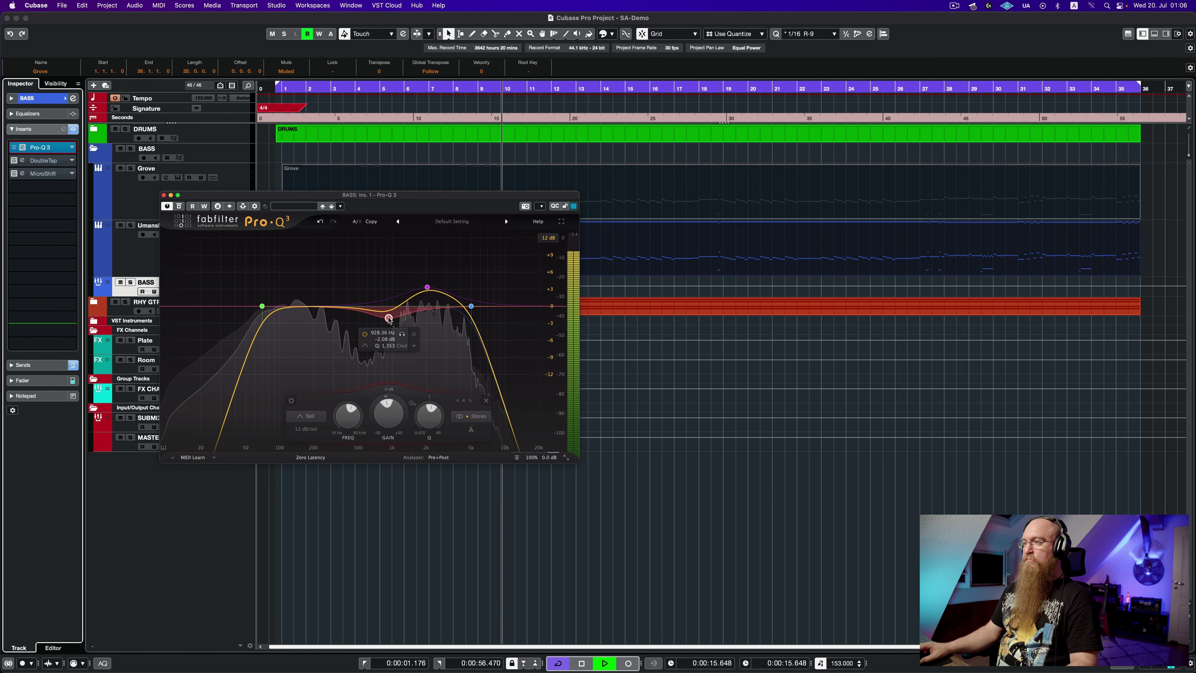
{"action": "right_click", "coordinate": [389, 317]}
{"action": "left_click", "coordinate": [406, 408]}
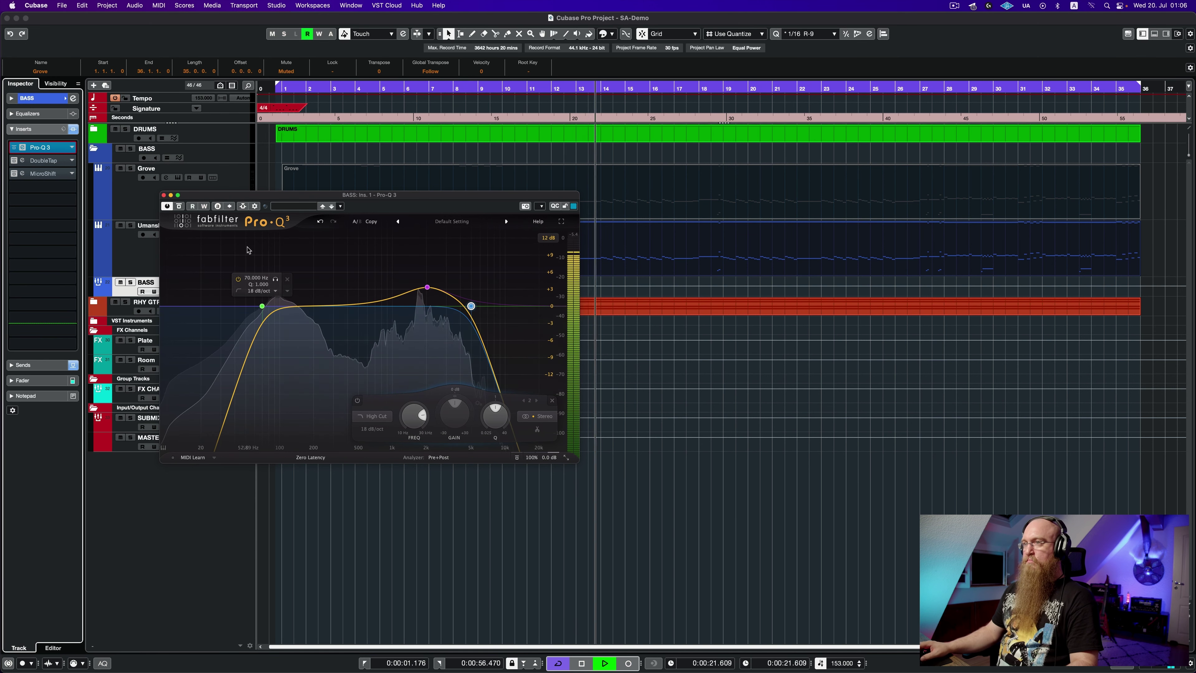
{"action": "left_click", "coordinate": [164, 195]}
{"action": "key", "text": "space"}
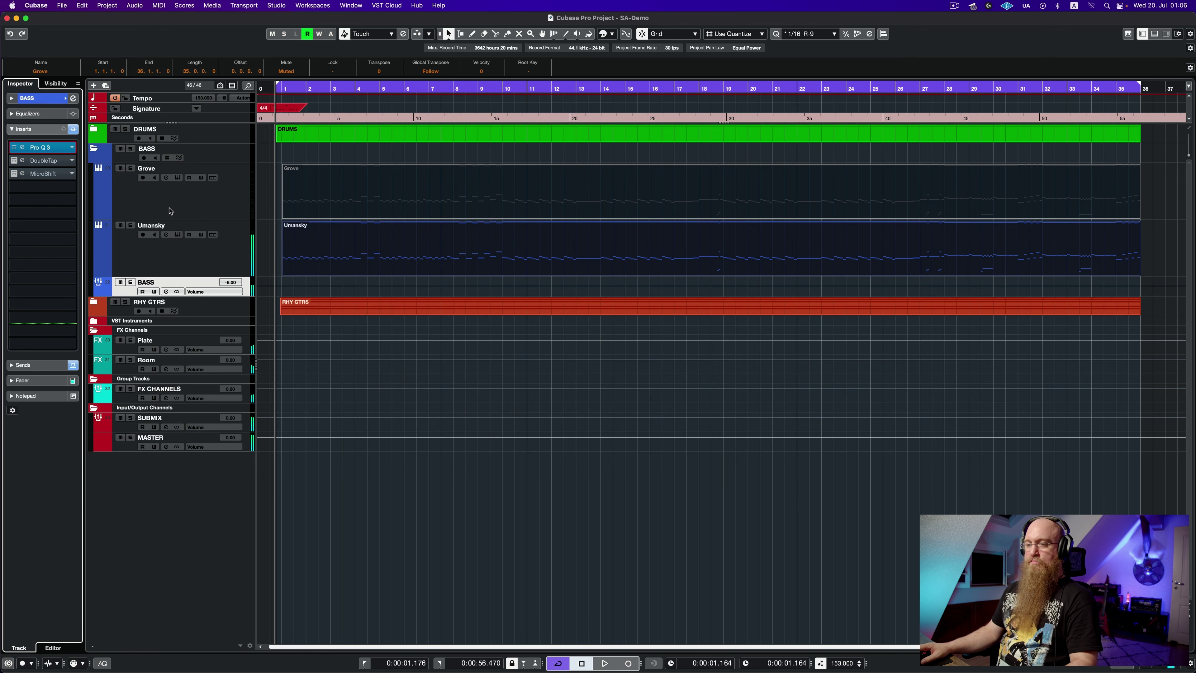
Reopen Pro-Q 3 on the BASS channel to review the finished EQ curve and its bell band, and close it
{"action": "left_click", "coordinate": [58, 149]}
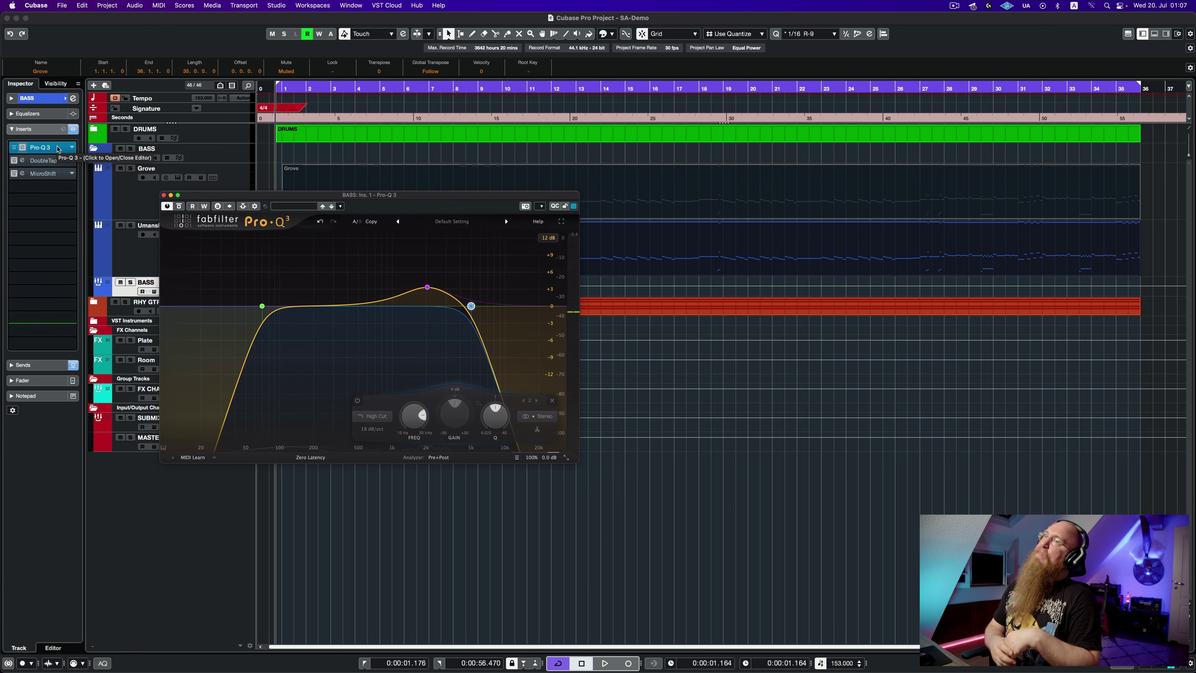
{"action": "mouse_move", "coordinate": [429, 308]}
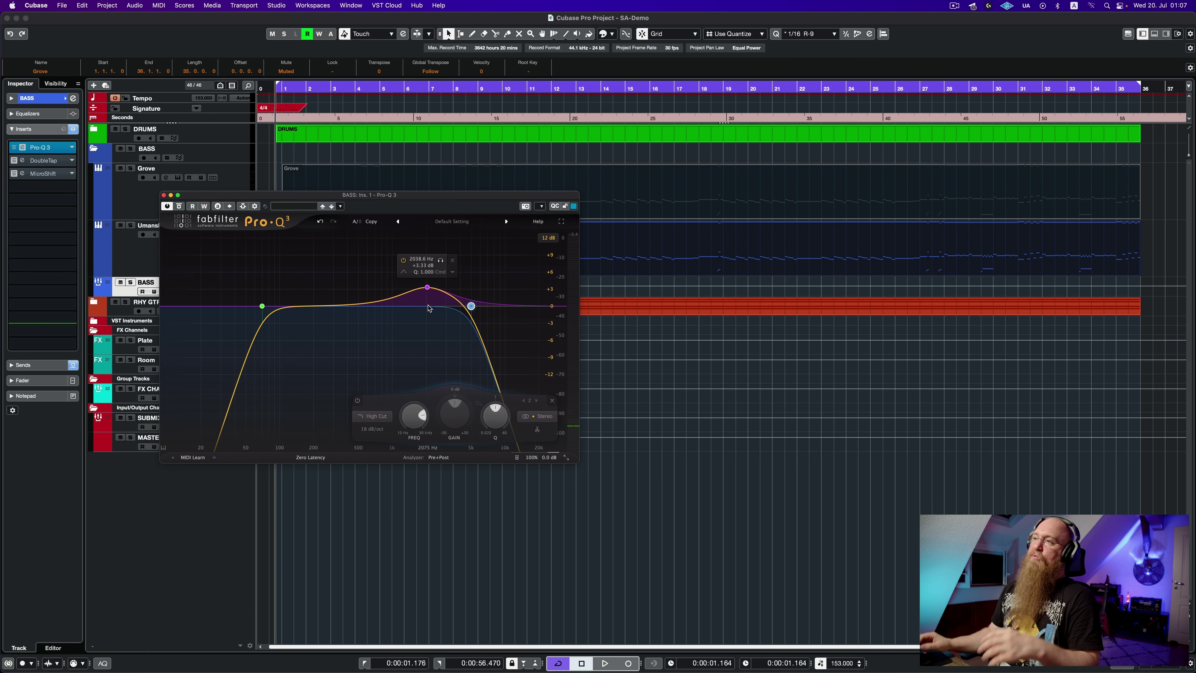
{"action": "left_click", "coordinate": [163, 194]}
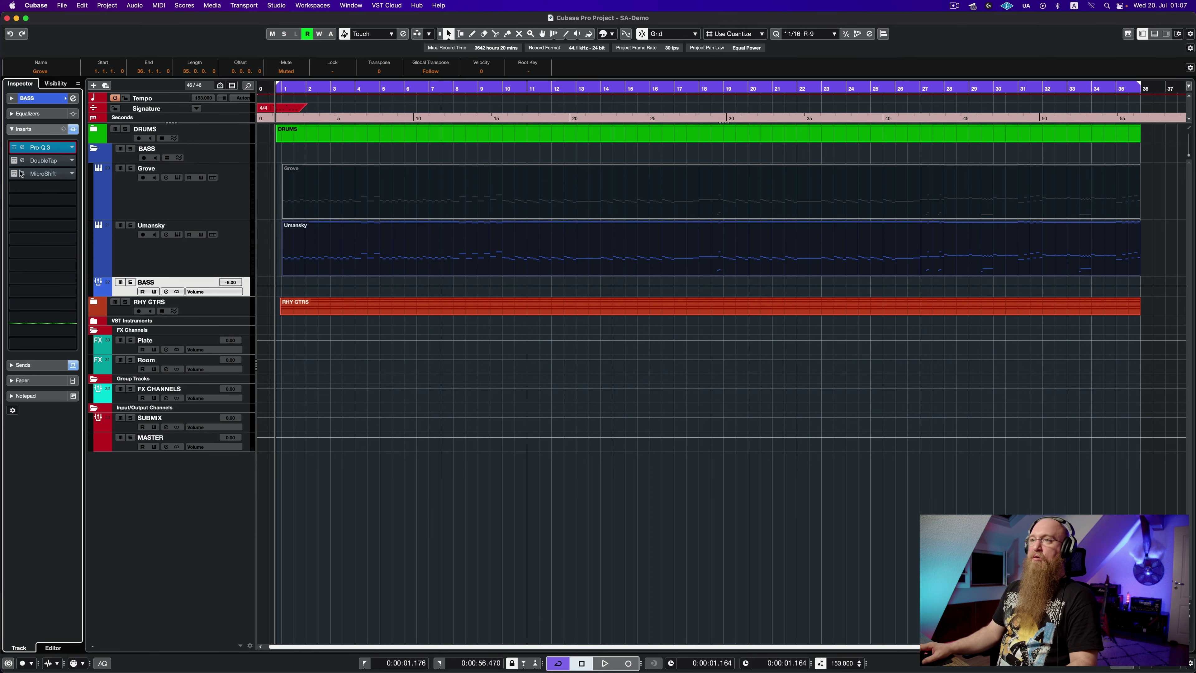
Activate the DoubleTap insert on the BASS channel, check its low-frequency compression during playback, and close the plug-in
{"action": "left_click", "coordinate": [45, 161]}
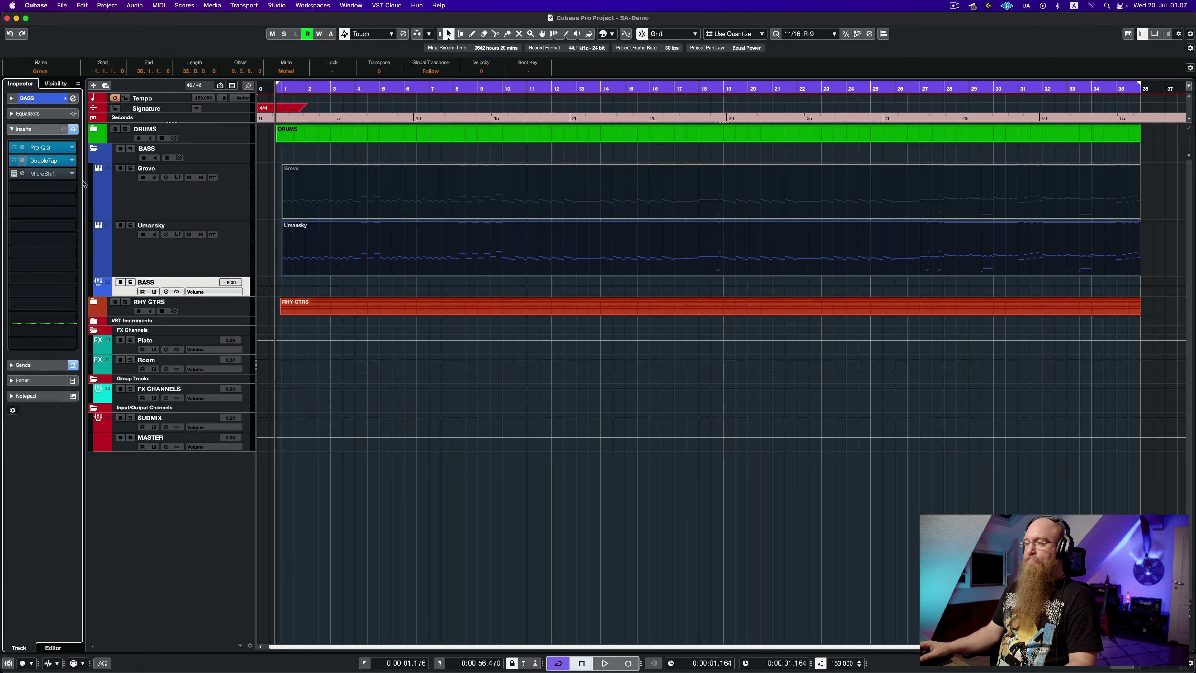
{"action": "key", "text": "space"}
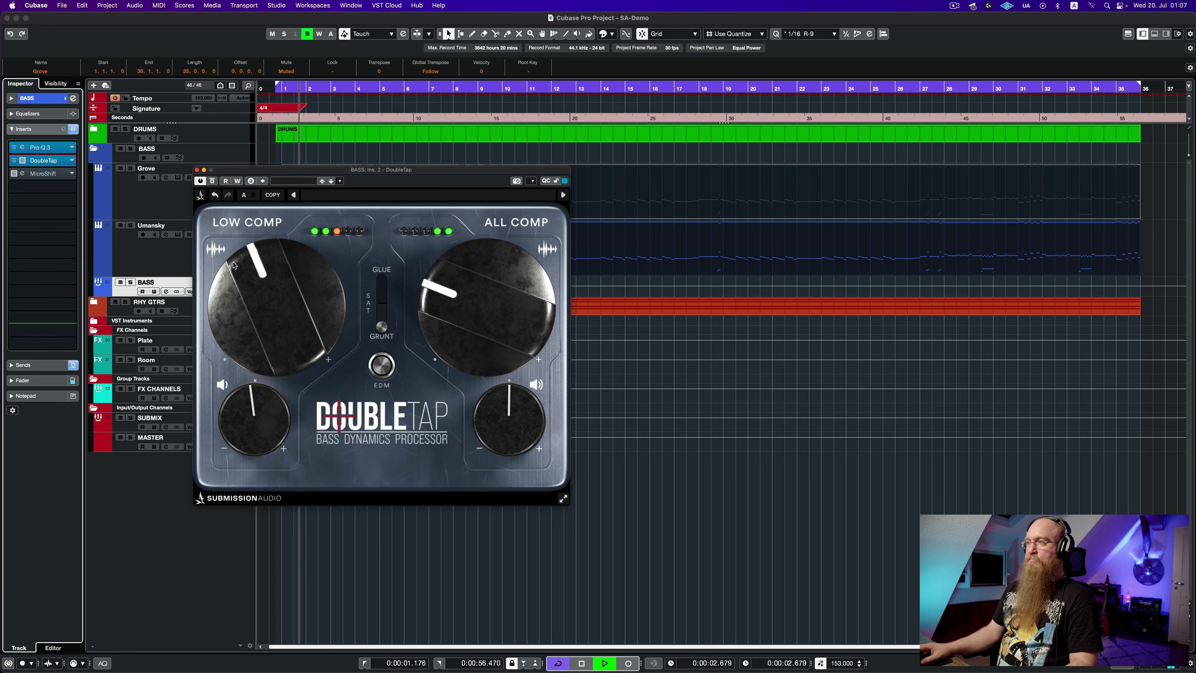
{"action": "mouse_move", "coordinate": [233, 265]}
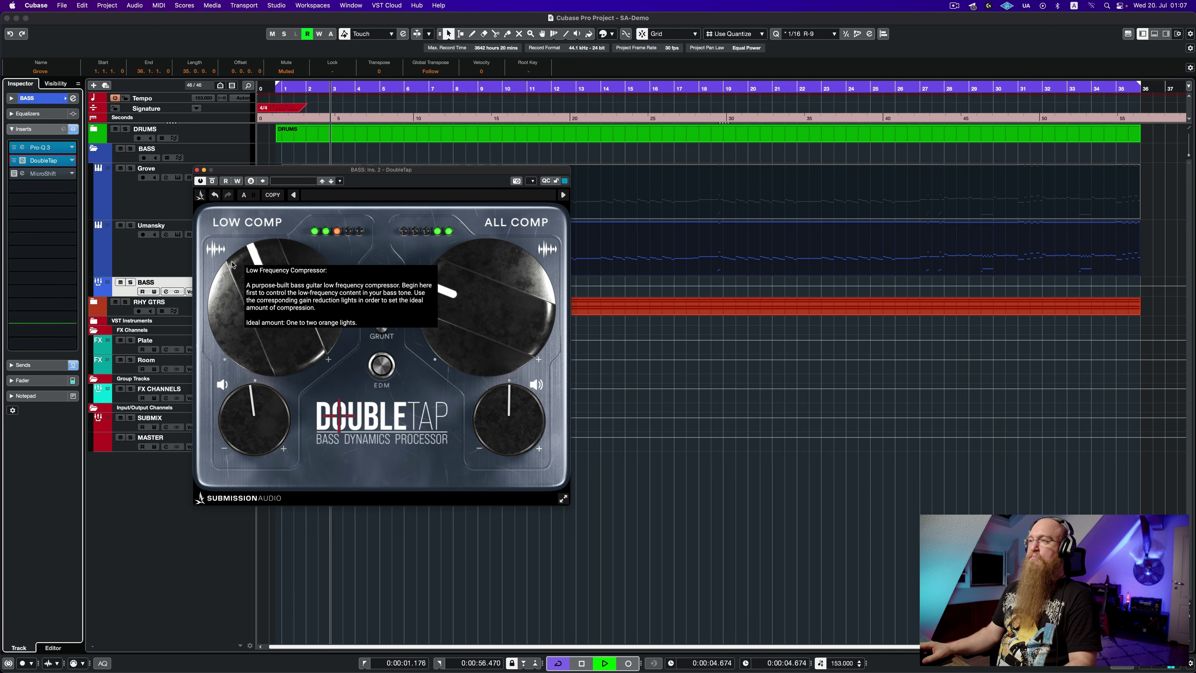
{"action": "key", "text": "space"}
{"action": "left_click", "coordinate": [196, 170]}
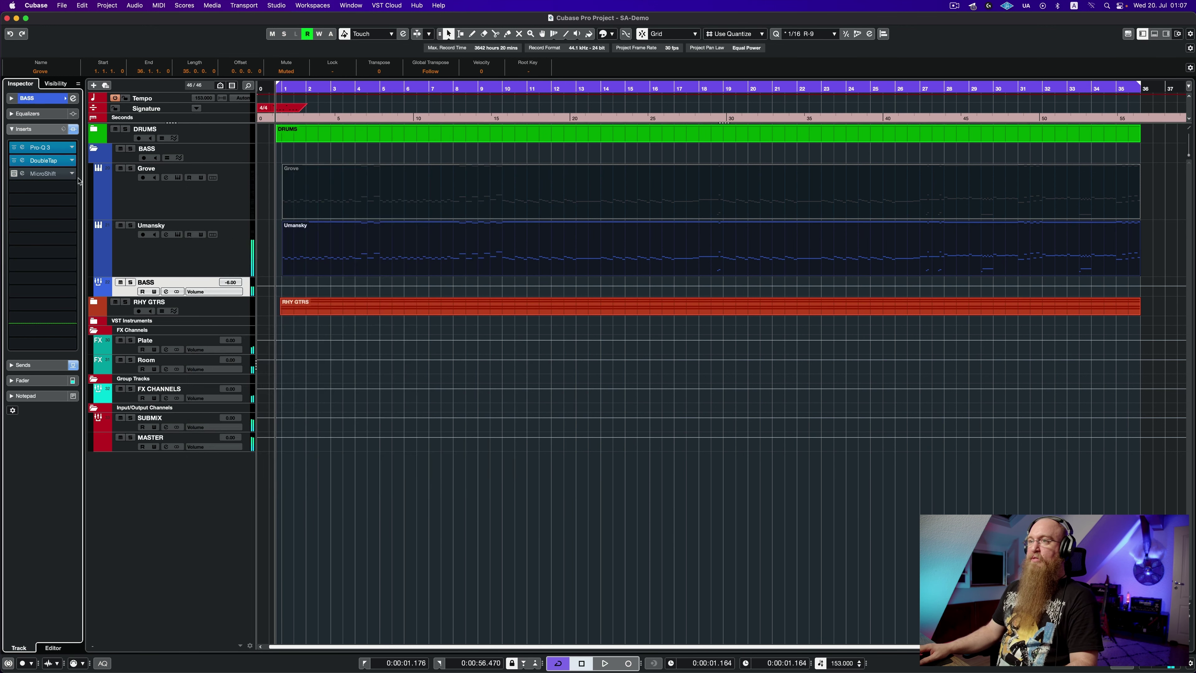
Activate the MicroShift insert on the BASS channel and audition the bass first soloed and then in the full mix
{"action": "left_click", "coordinate": [14, 173]}
{"action": "key", "text": "space"}
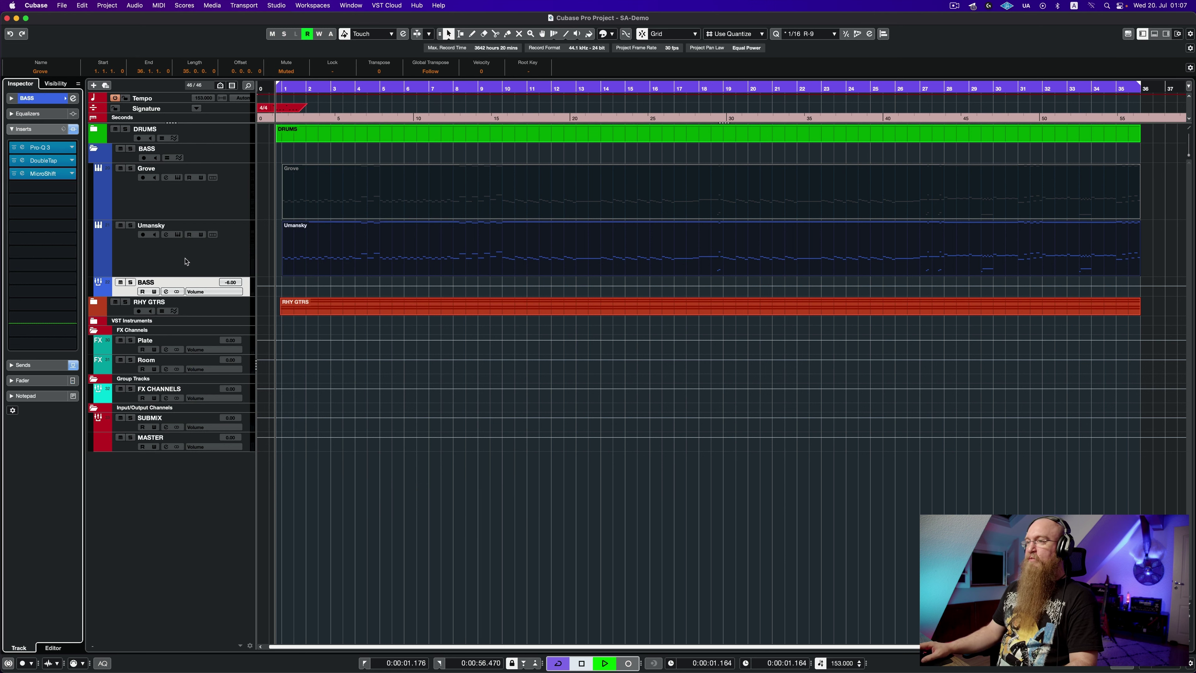
{"action": "left_click", "coordinate": [131, 283]}
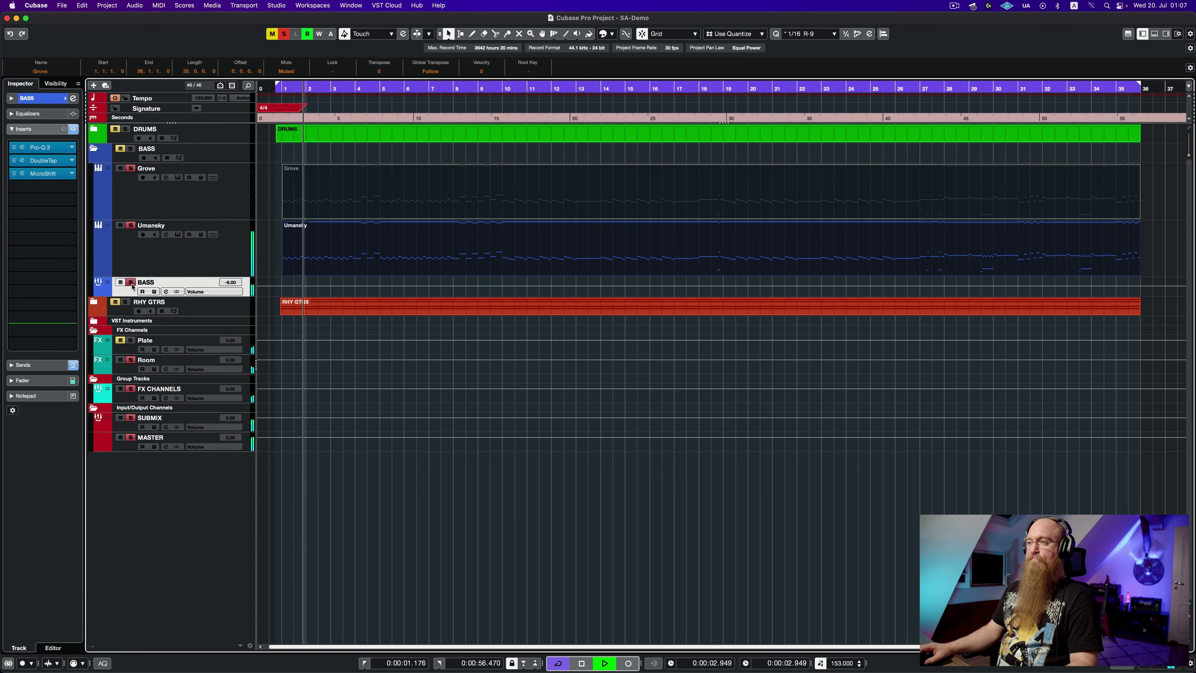
{"action": "left_click", "coordinate": [132, 283]}
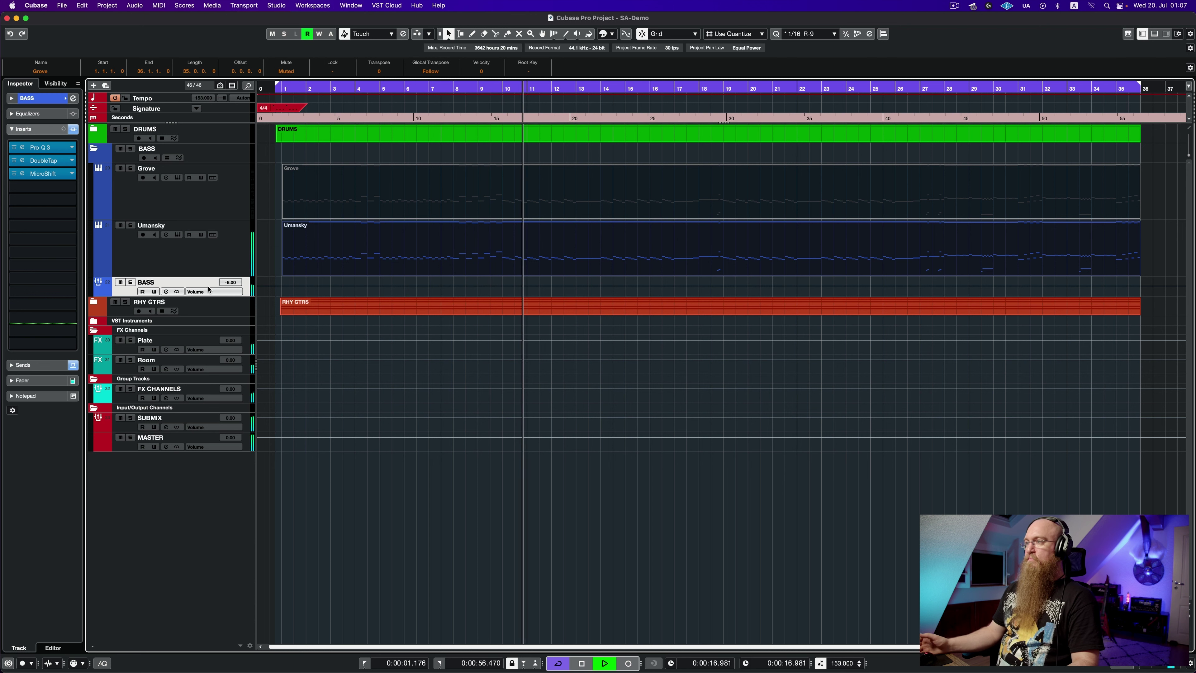
{"action": "key", "text": "space"}
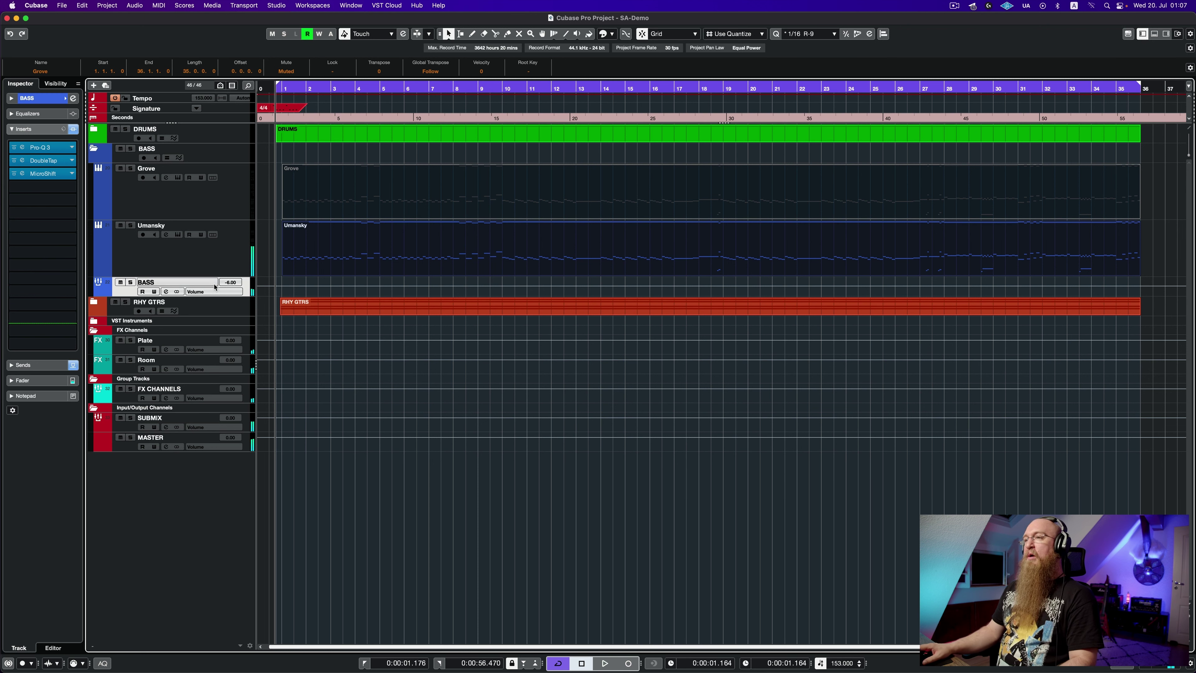
Mute the Umansky part and unmute the Grove part, returning to the object selection tool
{"action": "key", "text": "7"}
{"action": "left_click", "coordinate": [318, 240]}
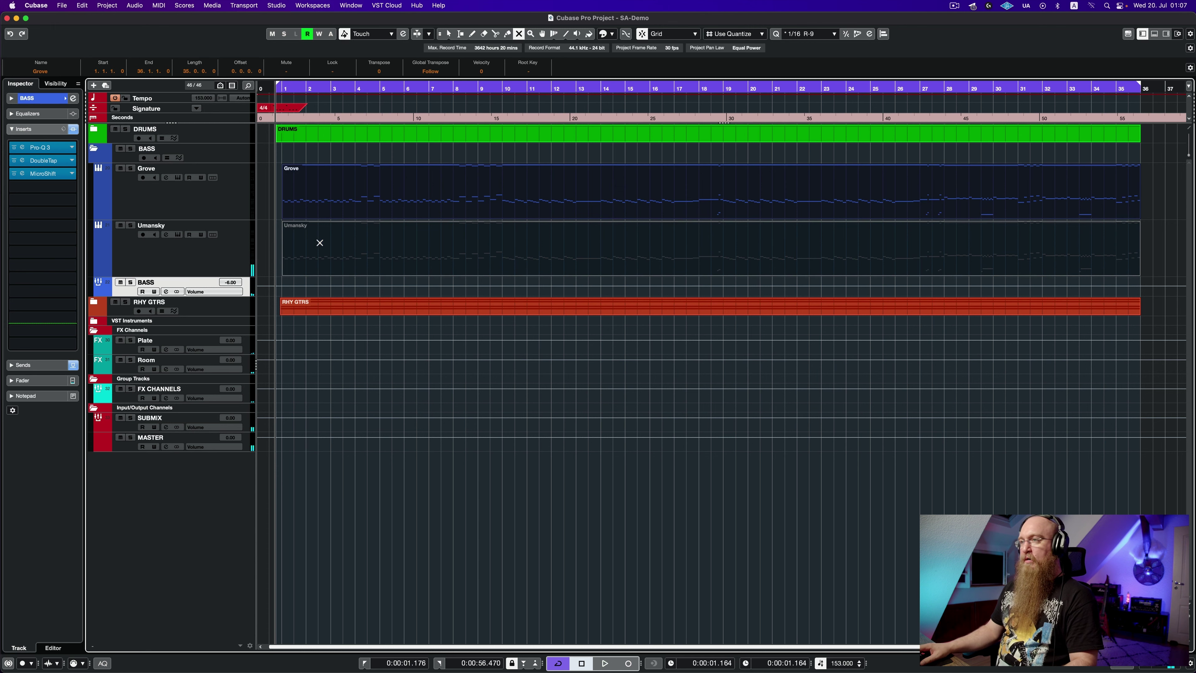
{"action": "key", "text": "1"}
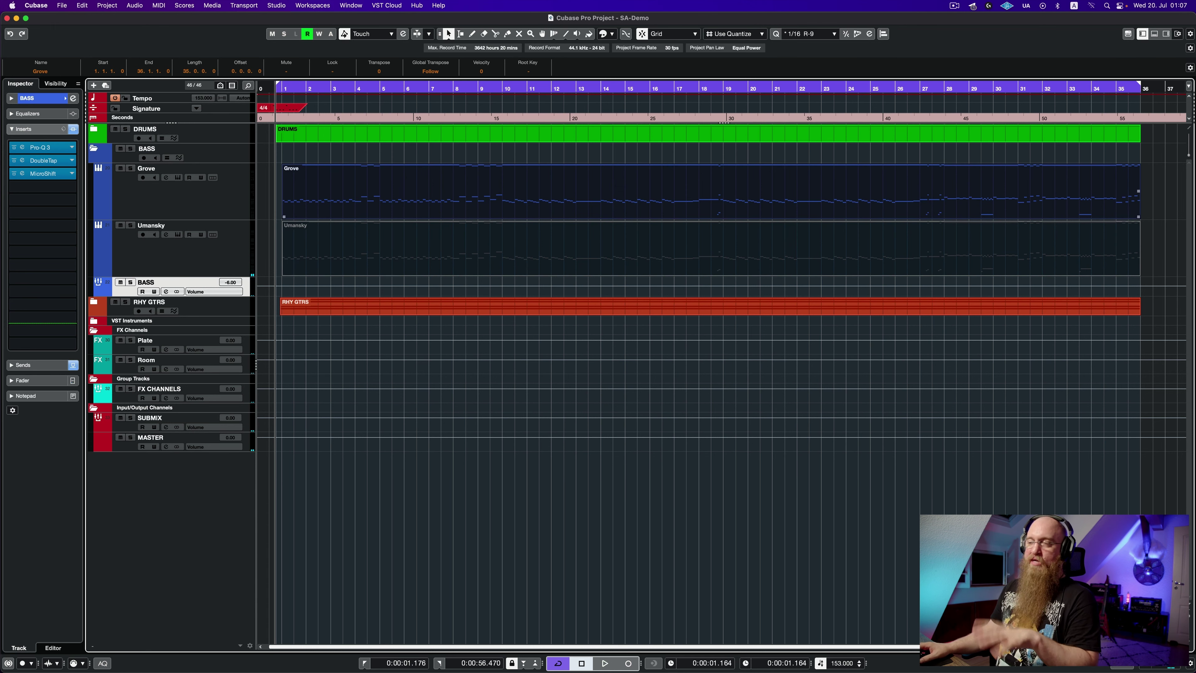
Examine the tracks inside the DRUMS and RHY GTRS folders and the inserts on the SUBMIX and MASTER channels
{"action": "left_click", "coordinate": [95, 130]}
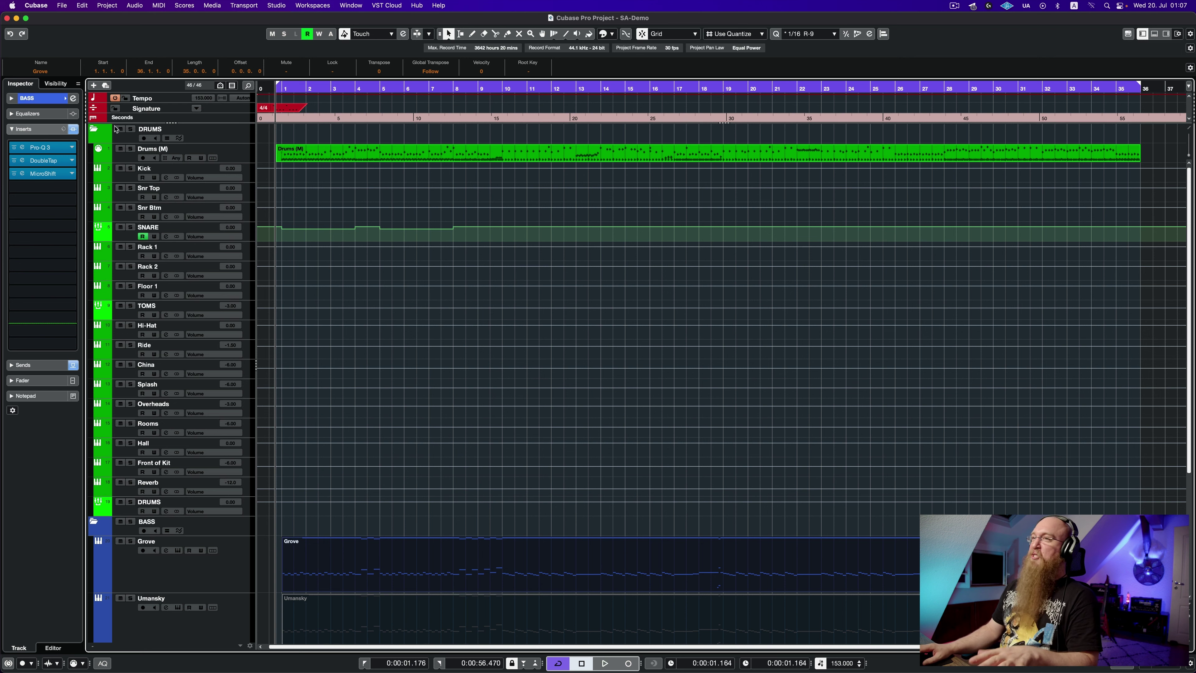
{"action": "left_click", "coordinate": [93, 130]}
{"action": "left_click", "coordinate": [94, 303]}
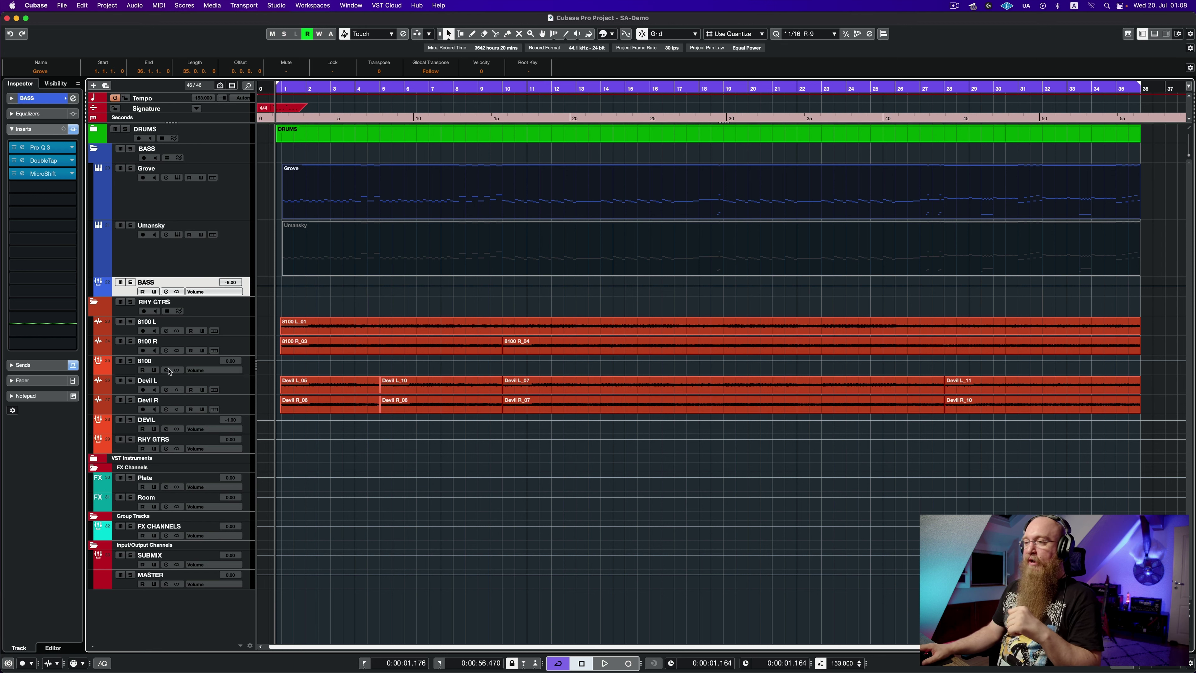
{"action": "left_click", "coordinate": [93, 303]}
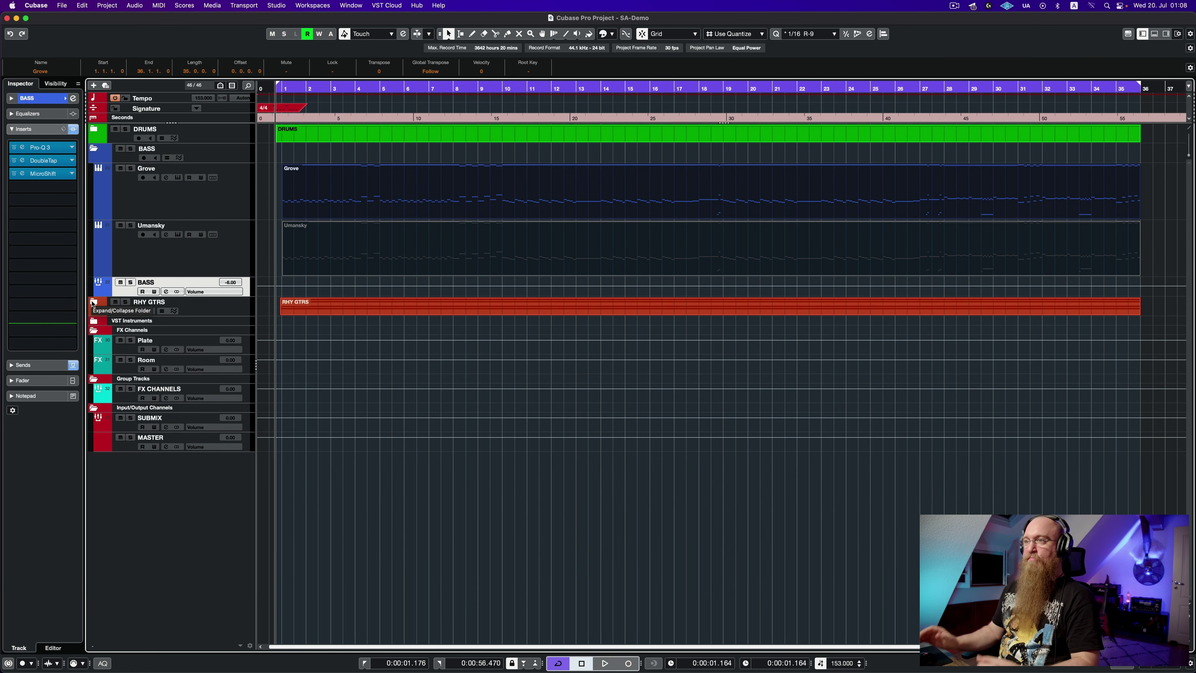
{"action": "left_click", "coordinate": [131, 429]}
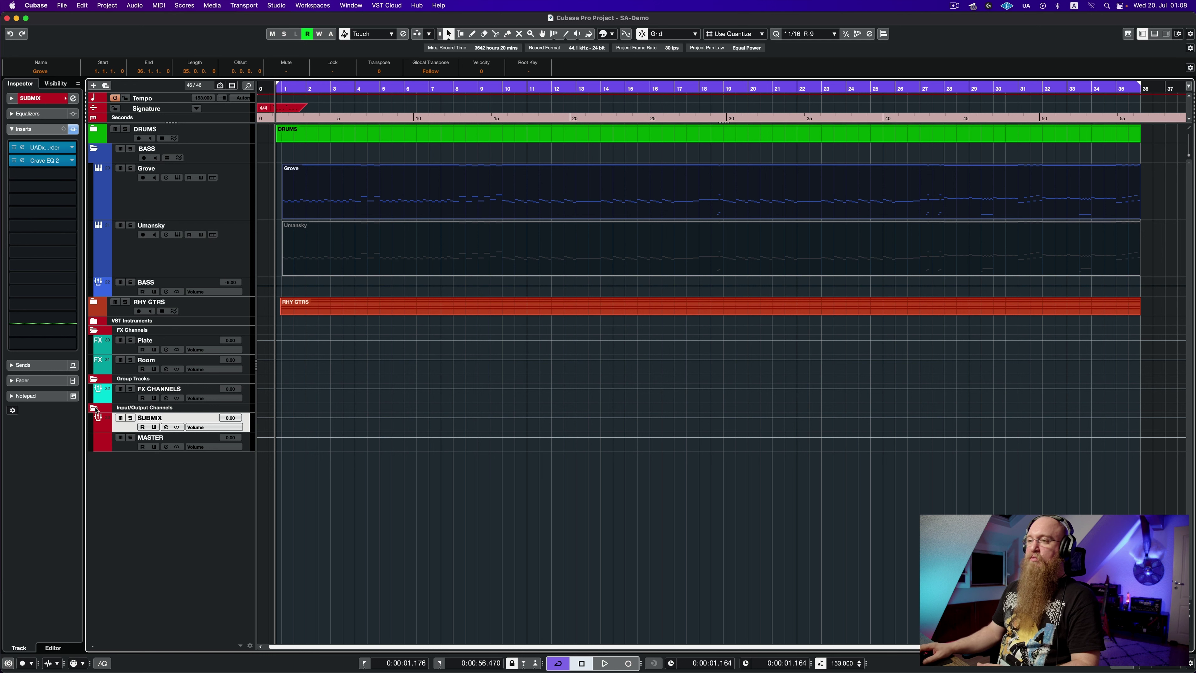
{"action": "left_click", "coordinate": [125, 449]}
{"action": "left_click", "coordinate": [130, 430]}
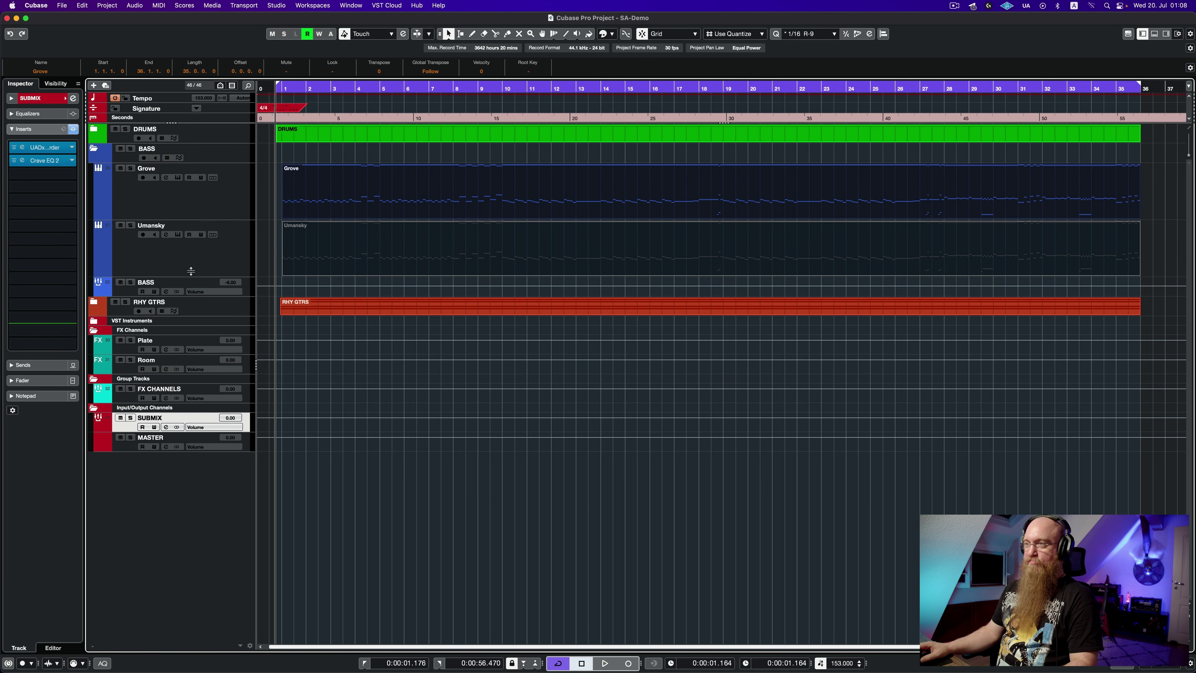
Solo the BASS folder and play it, swapping the mutes between the Grove and Umansky parts to compare them
{"action": "left_click", "coordinate": [130, 148]}
{"action": "key", "text": "space"}
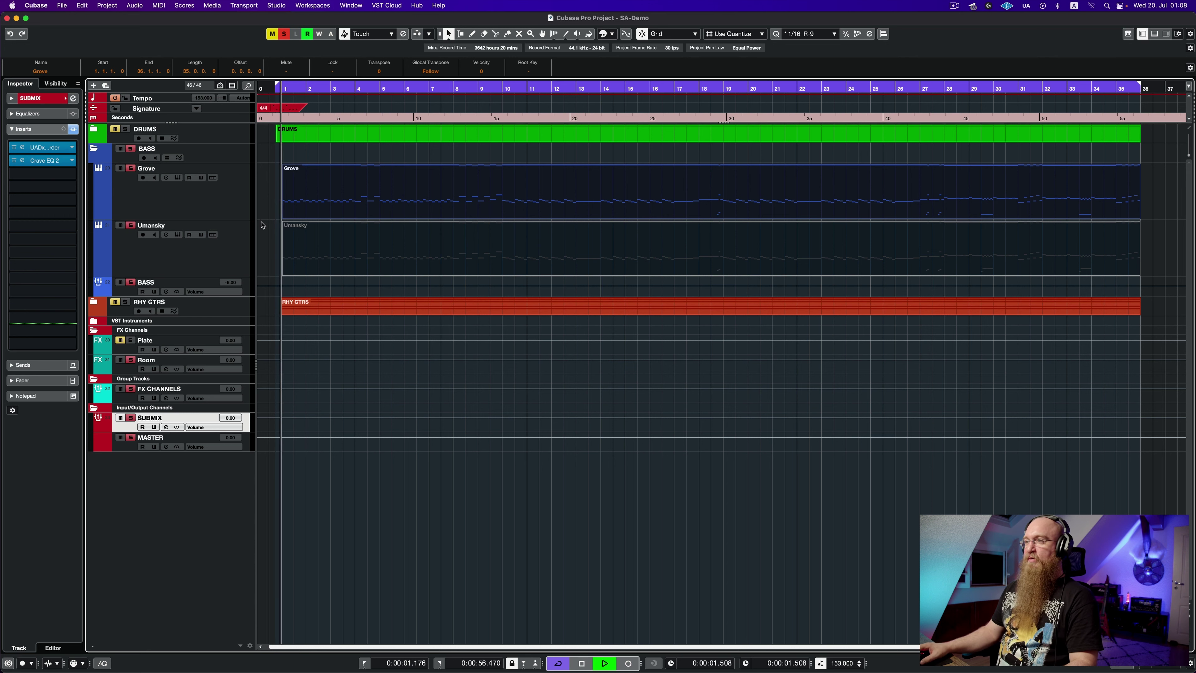
{"action": "key", "text": "7"}
{"action": "left_click_drag", "start_coordinate": [292, 188], "coordinate": [318, 250]}
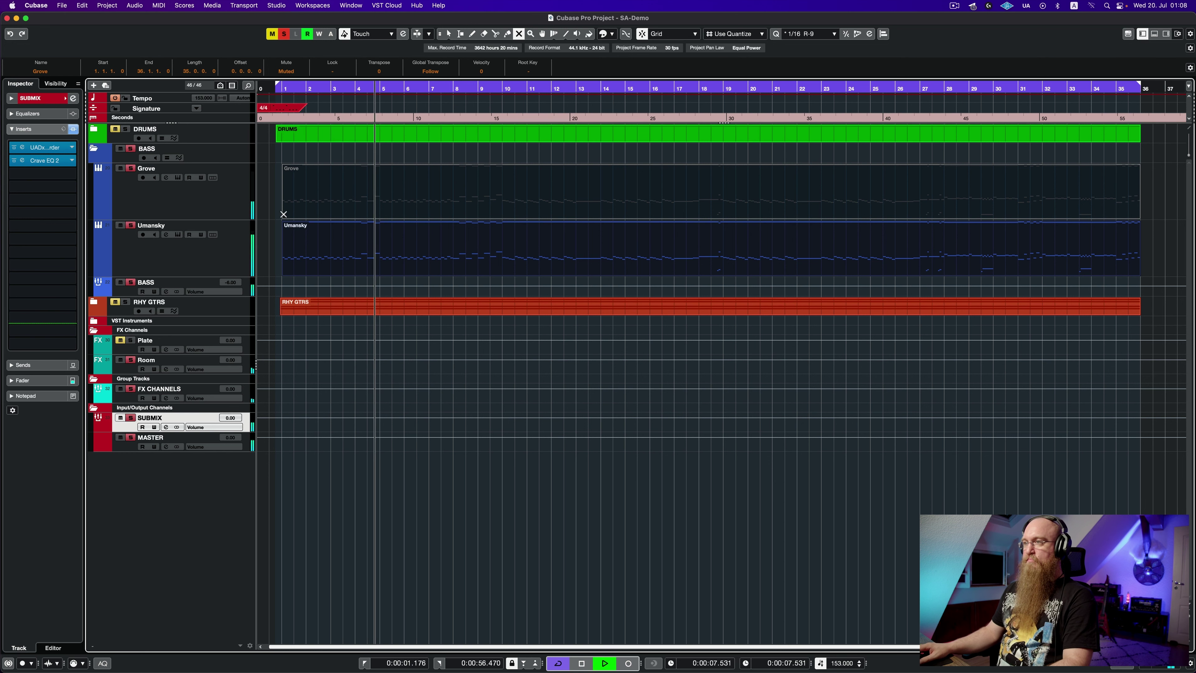
{"action": "left_click_drag", "start_coordinate": [285, 213], "coordinate": [313, 247]}
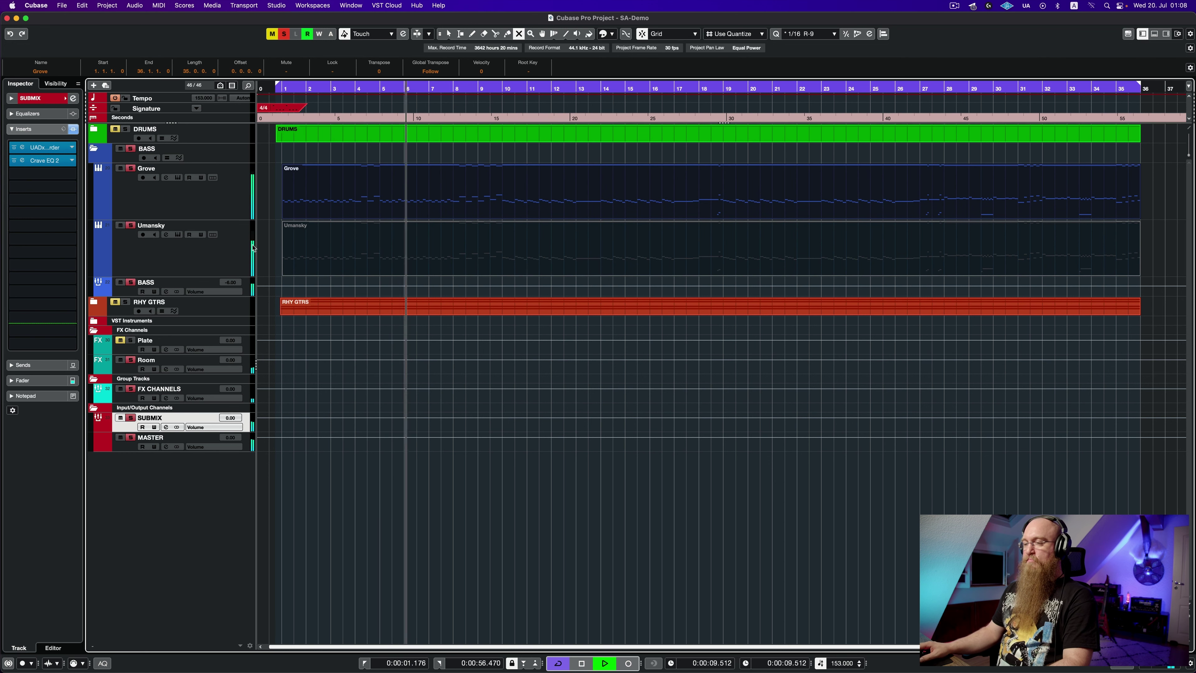
Lower the Grove channel's fader to about -4.73 dB while comparing its level with the Umansky part during playback
{"action": "left_click", "coordinate": [218, 214]}
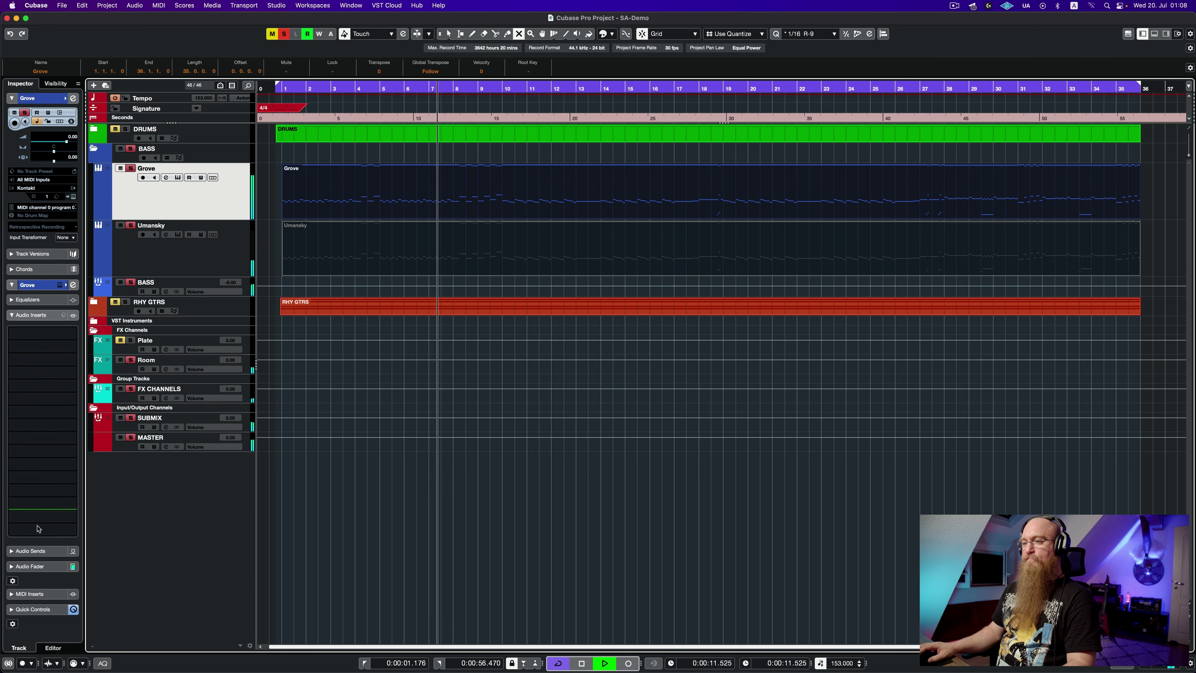
{"action": "left_click", "coordinate": [48, 565]}
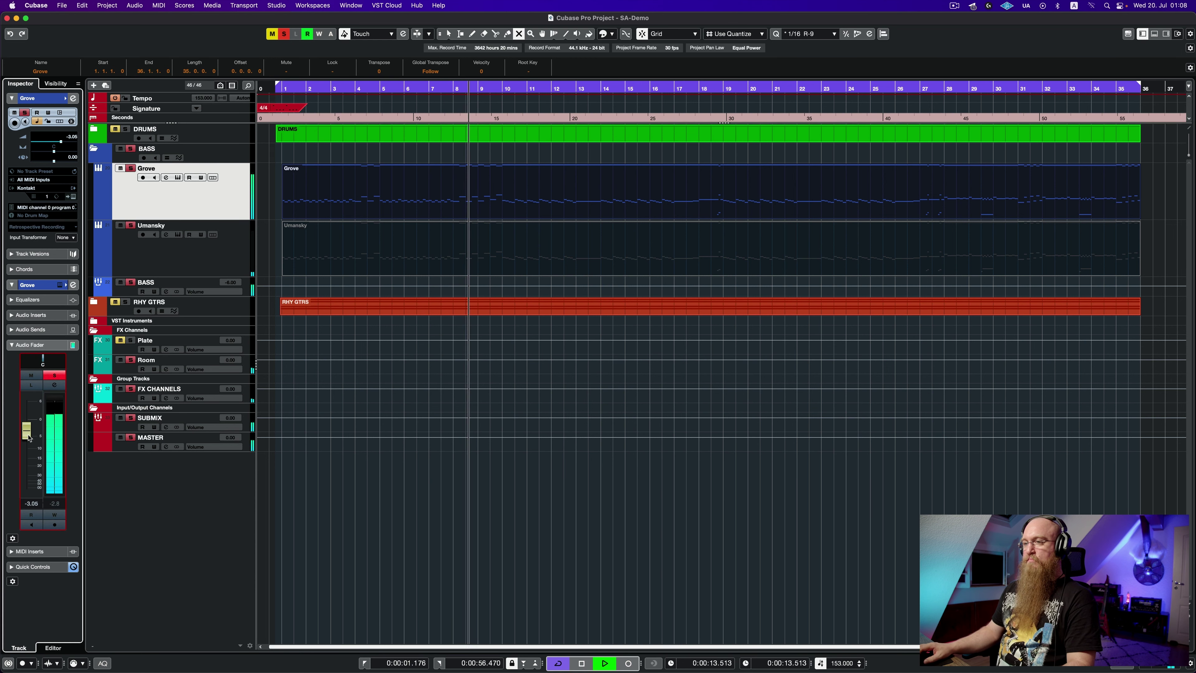
{"action": "left_click_drag", "start_coordinate": [27, 421], "coordinate": [29, 442]}
{"action": "key", "text": "shift+m"}
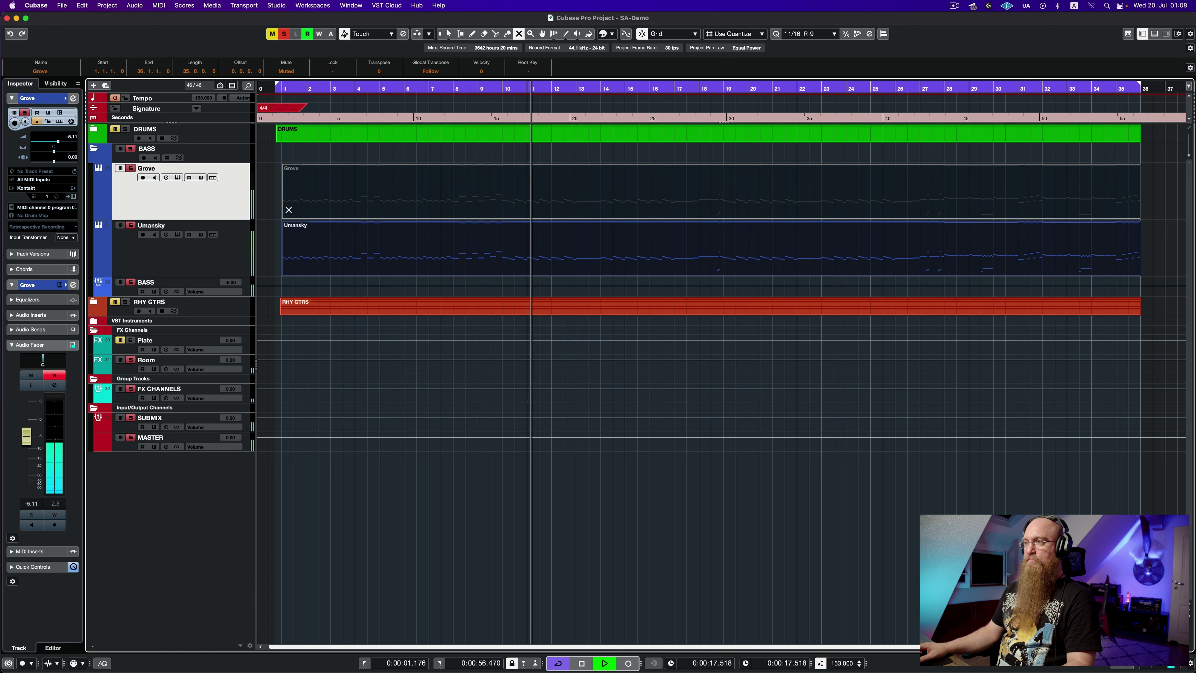
{"action": "left_click_drag", "start_coordinate": [272, 196], "coordinate": [309, 252]}
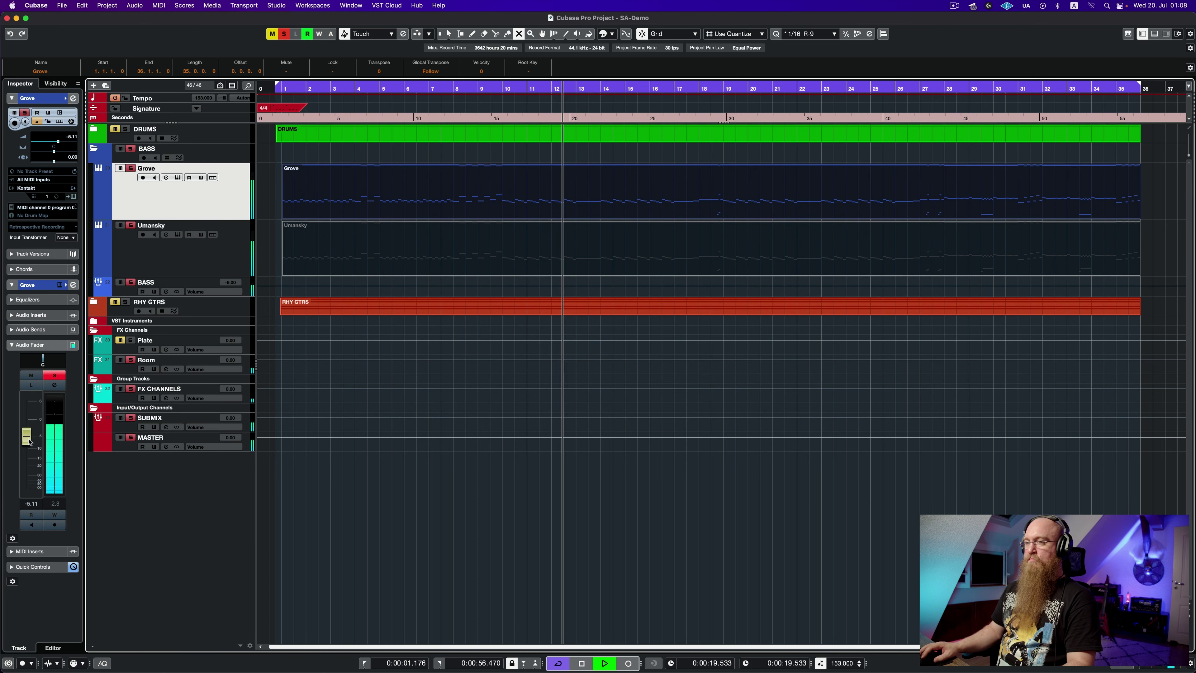
{"action": "key", "text": "space"}
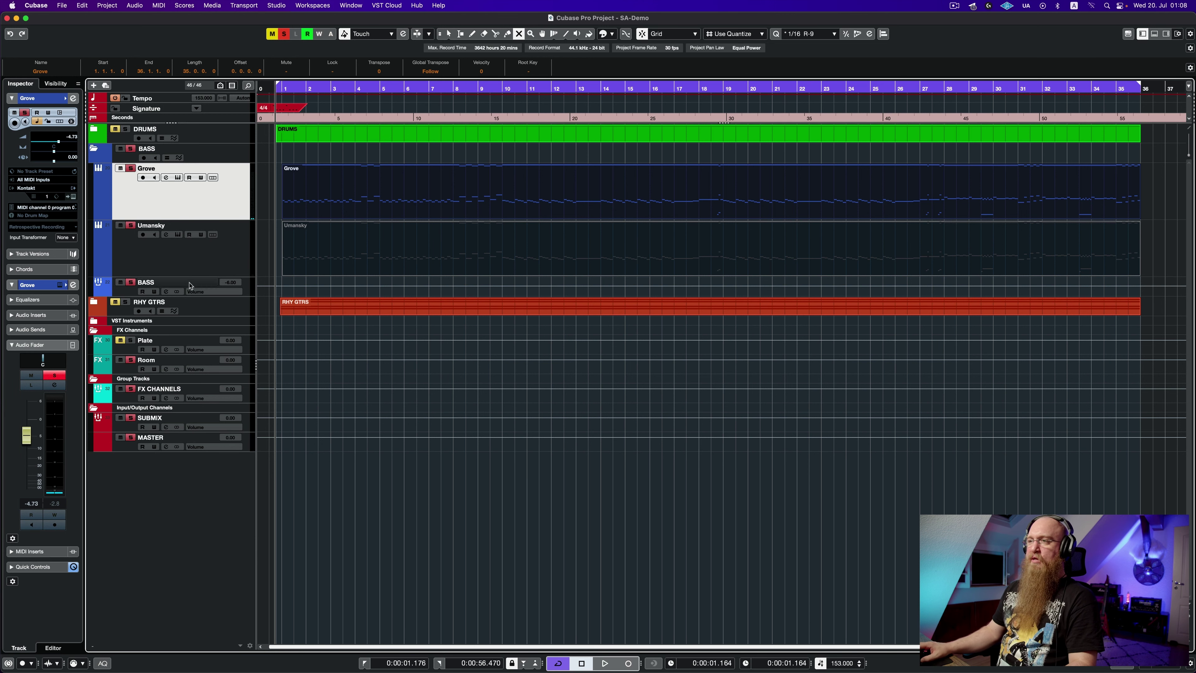
Bypass all inserts on the BASS channel and compare the unprocessed Grove and Umansky parts in playback, ending with Umansky unmuted
{"action": "left_click", "coordinate": [125, 292]}
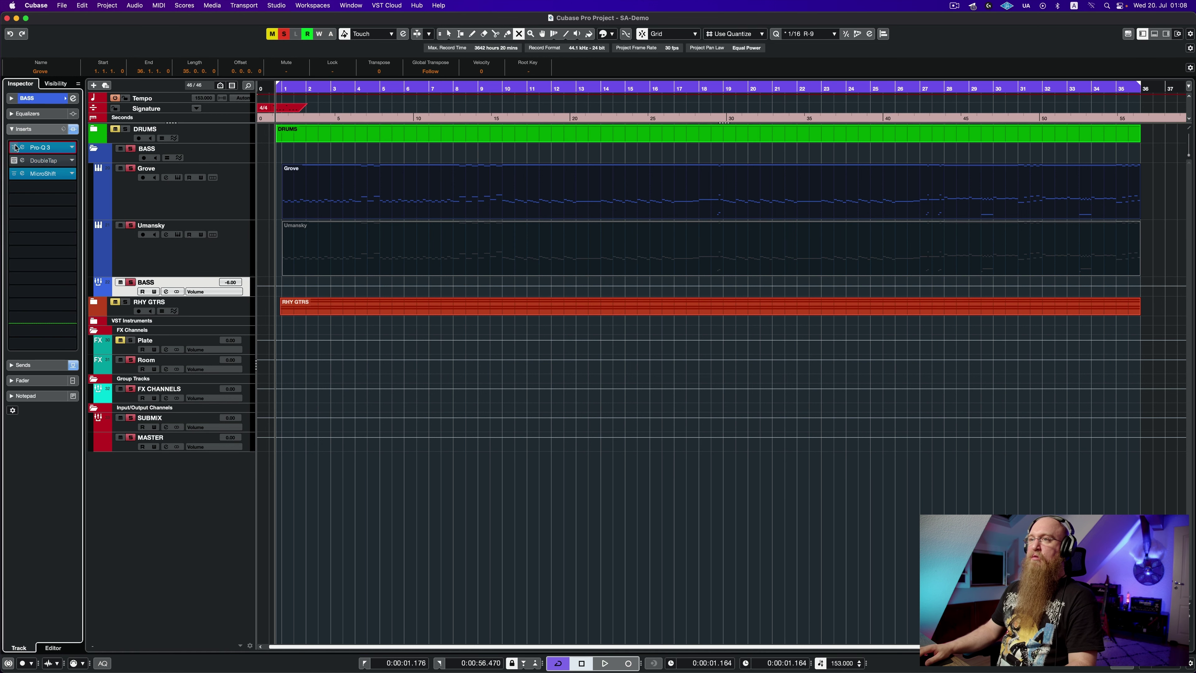
{"action": "key", "text": "space"}
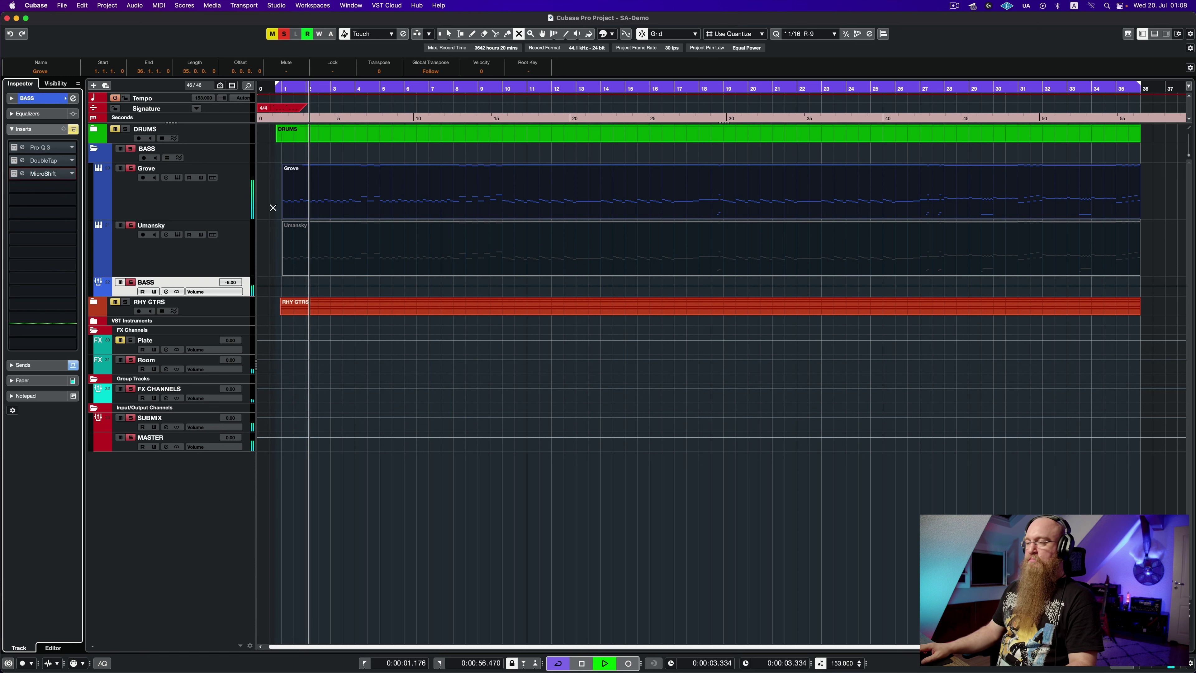
{"action": "left_click_drag", "start_coordinate": [272, 207], "coordinate": [322, 243]}
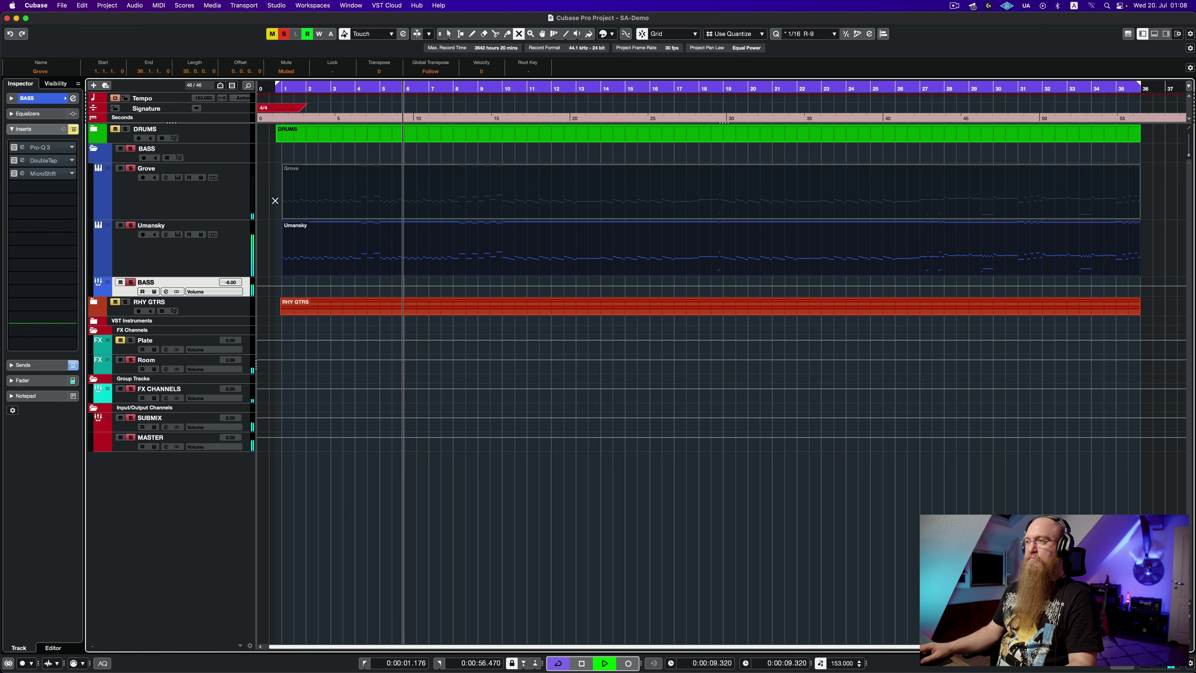
{"action": "left_click_drag", "start_coordinate": [276, 201], "coordinate": [311, 236]}
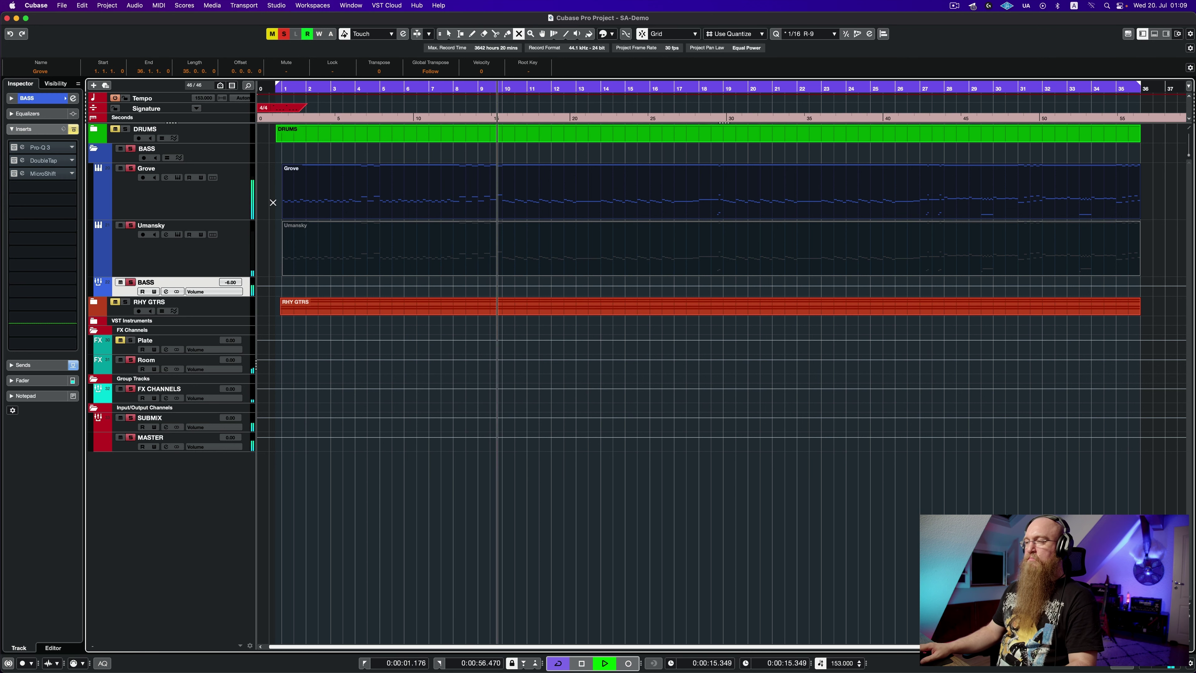
{"action": "left_click_drag", "start_coordinate": [273, 202], "coordinate": [323, 238]}
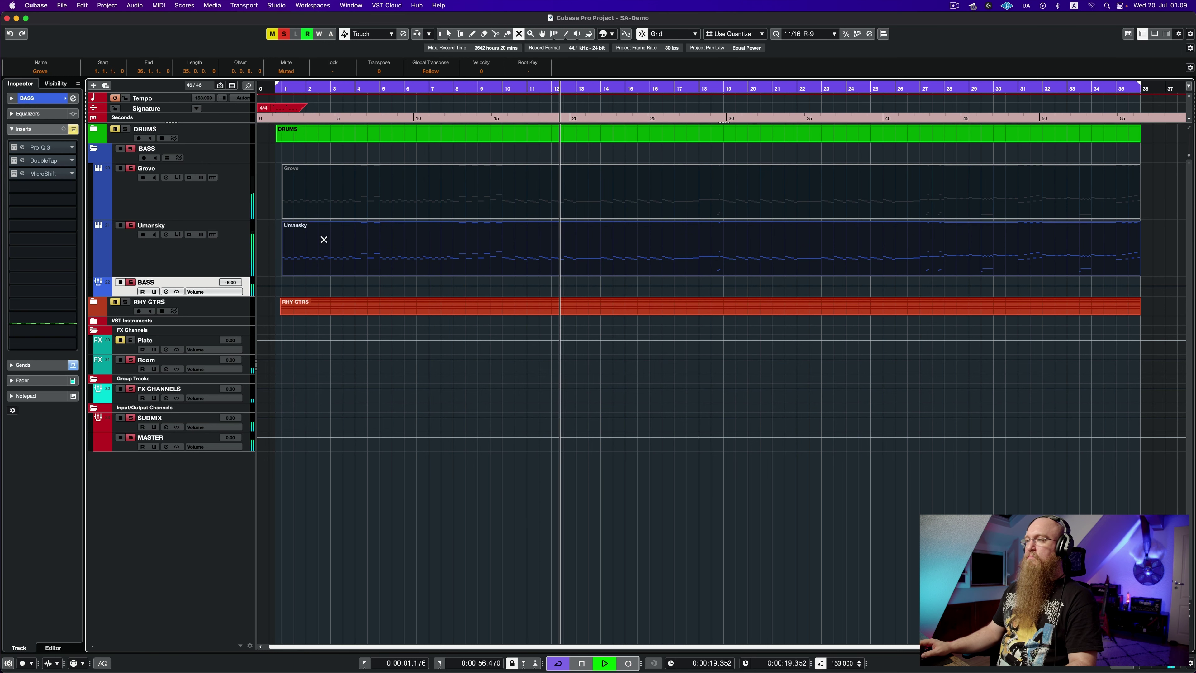
{"action": "key", "text": "space"}
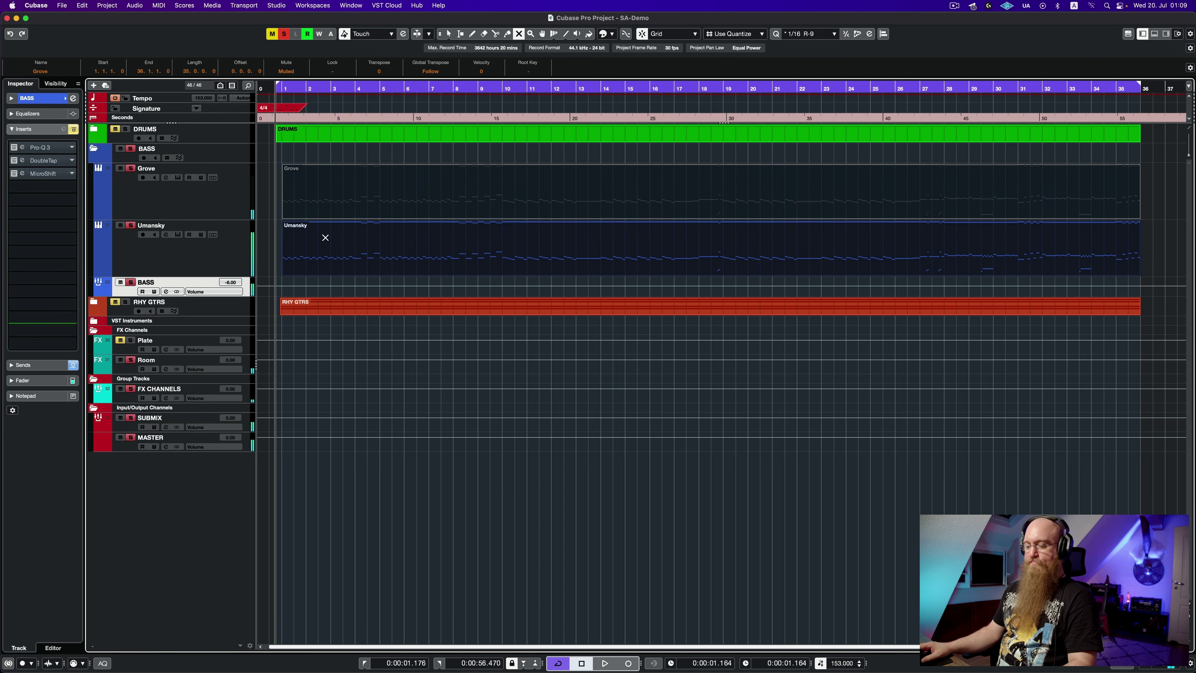
{"action": "key", "text": "1"}
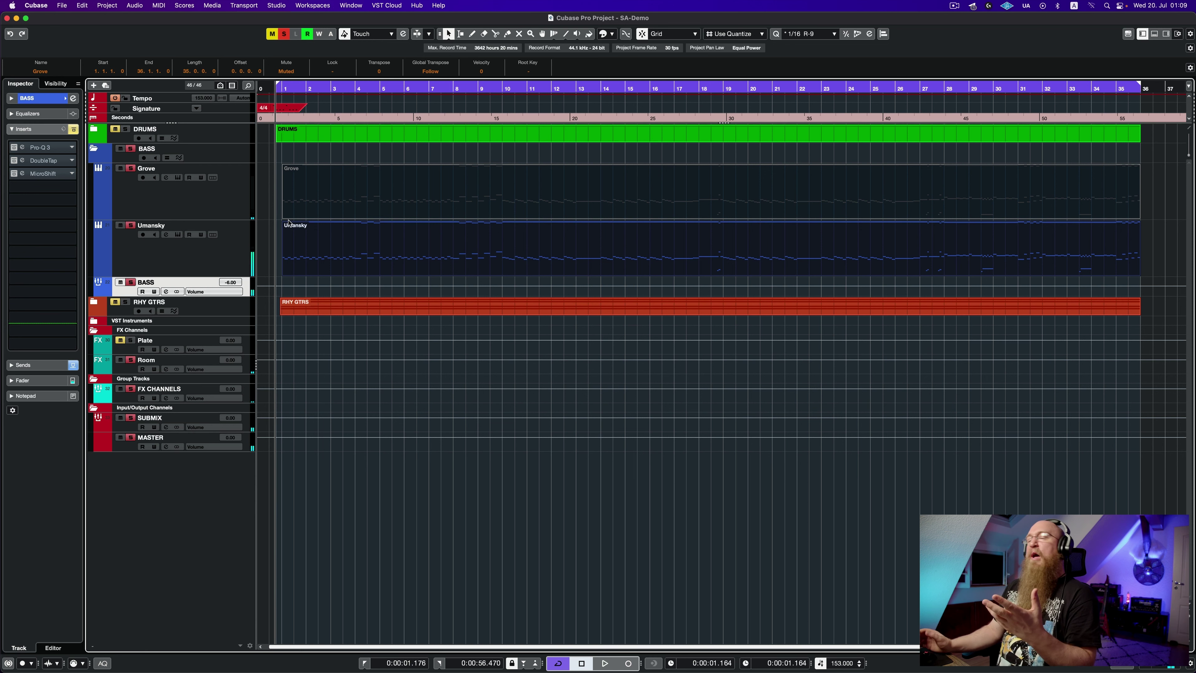
Open the GroveBass and UmanskyBass instruments side by side and switch both from the mixer to the fretboard view
{"action": "left_click", "coordinate": [199, 194]}
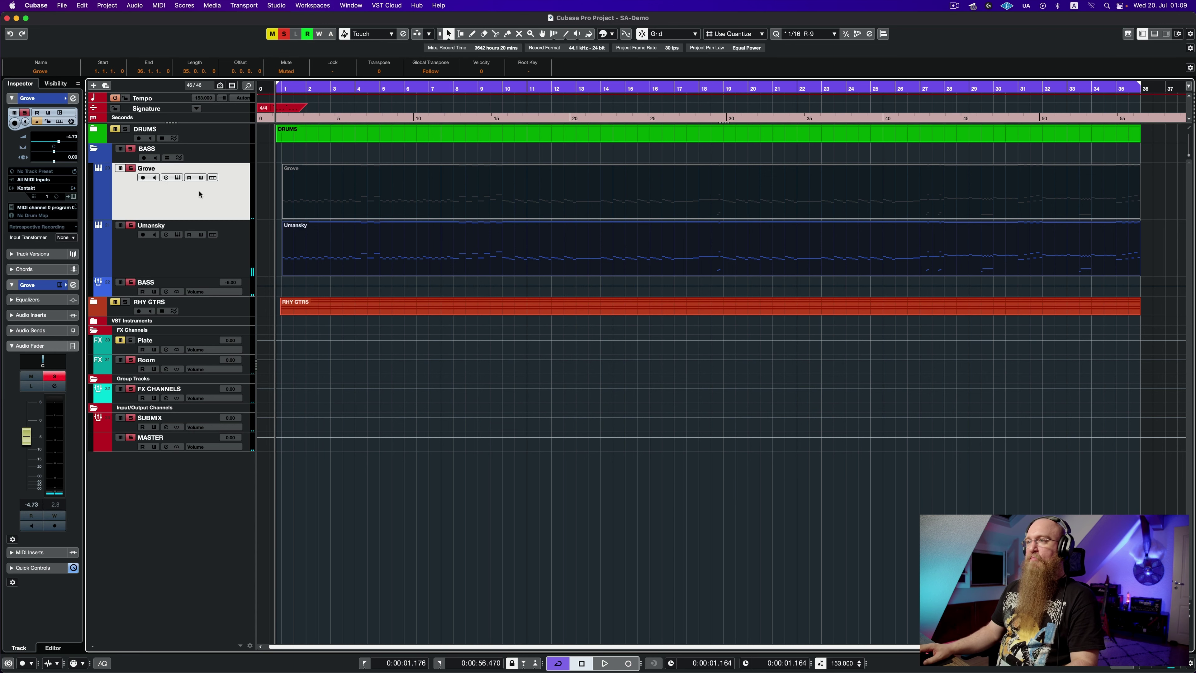
{"action": "left_click", "coordinate": [178, 178]}
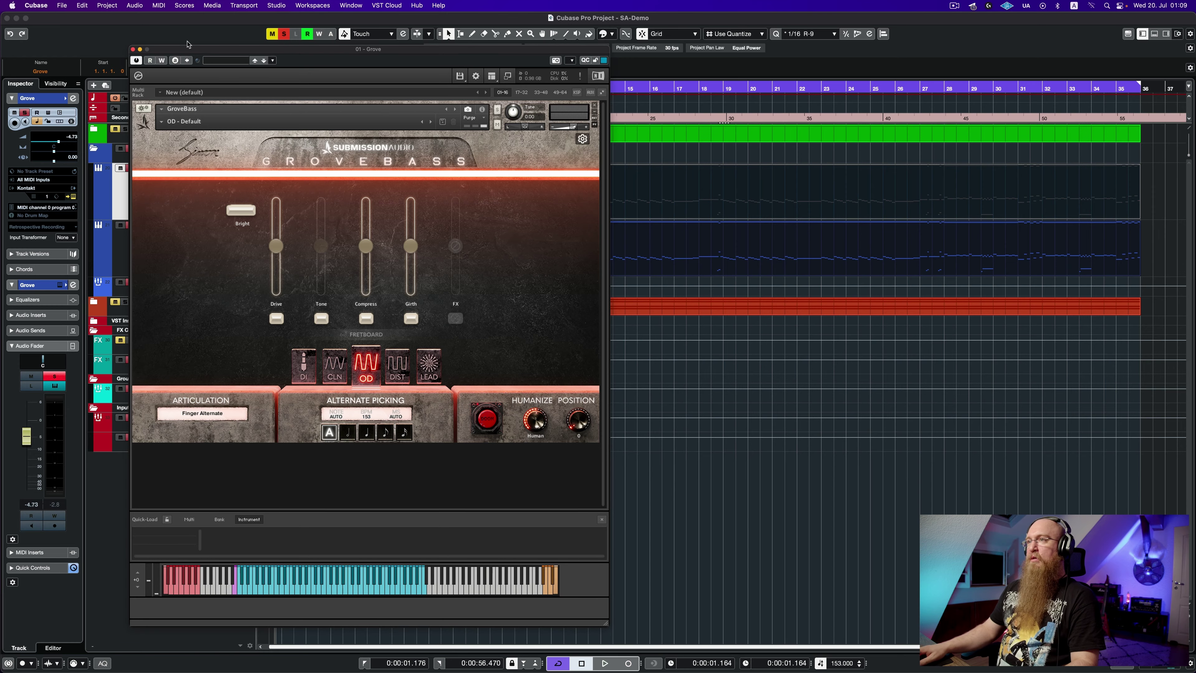
{"action": "left_click_drag", "start_coordinate": [189, 45], "coordinate": [537, 80]}
{"action": "left_click", "coordinate": [177, 234]}
{"action": "left_click_drag", "start_coordinate": [676, 63], "coordinate": [420, 52]}
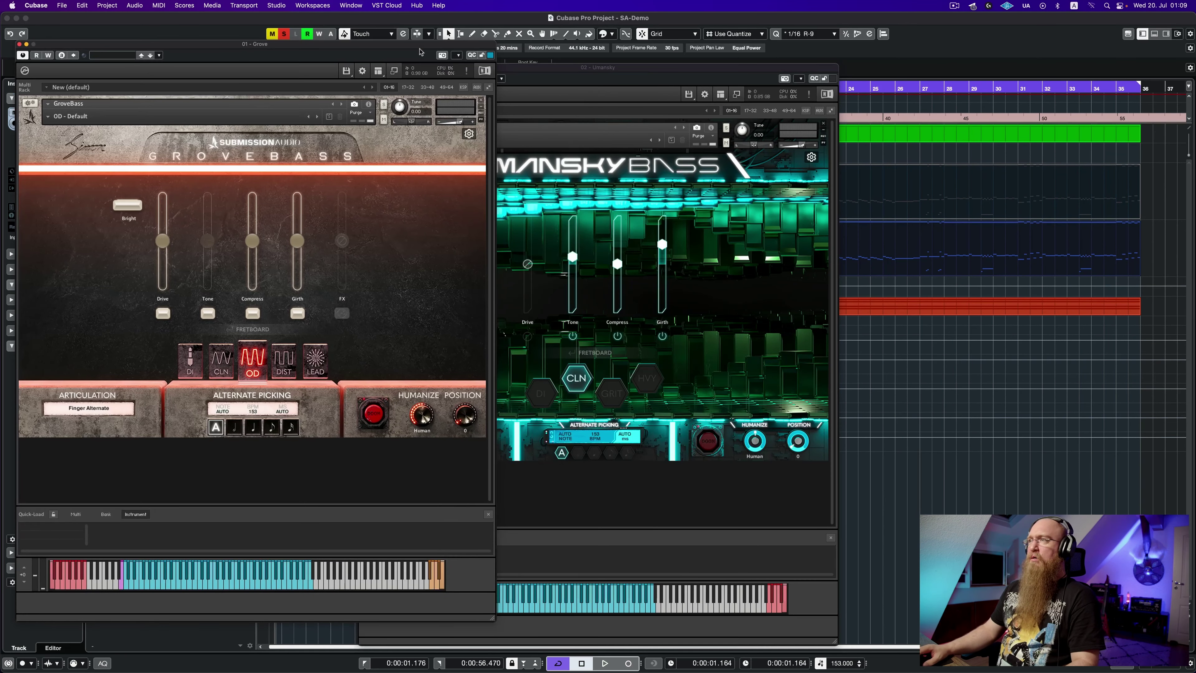
{"action": "left_click_drag", "start_coordinate": [537, 72], "coordinate": [678, 50]}
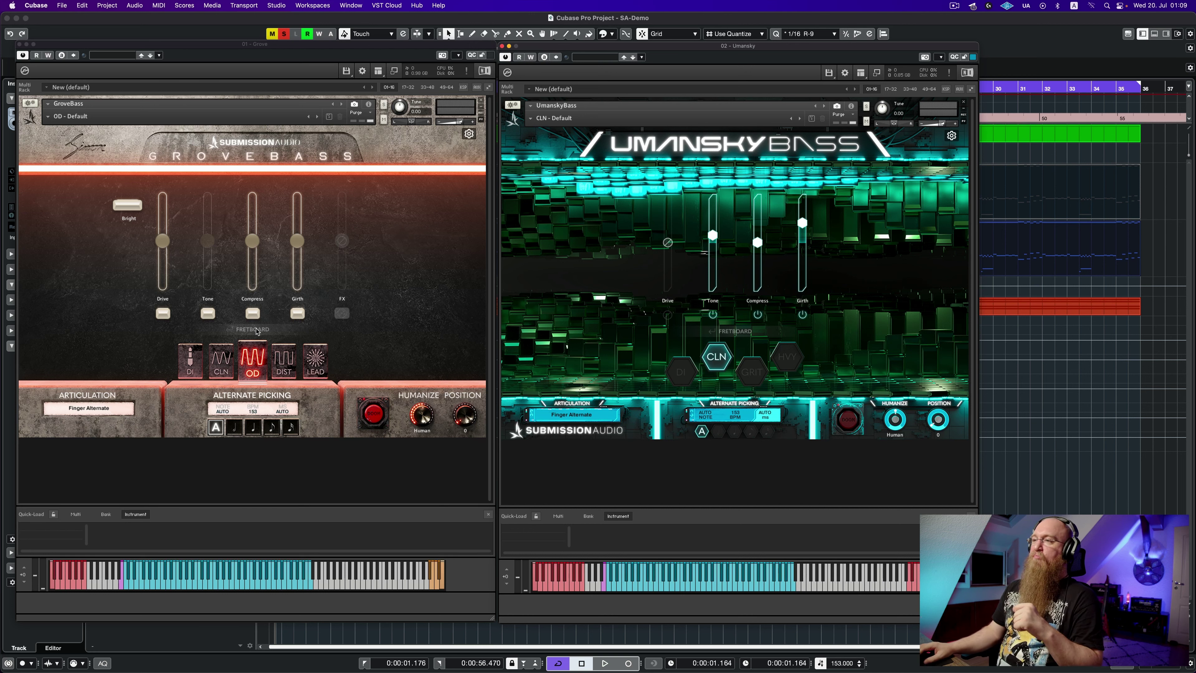
{"action": "left_click", "coordinate": [257, 330]}
{"action": "left_click", "coordinate": [736, 331]}
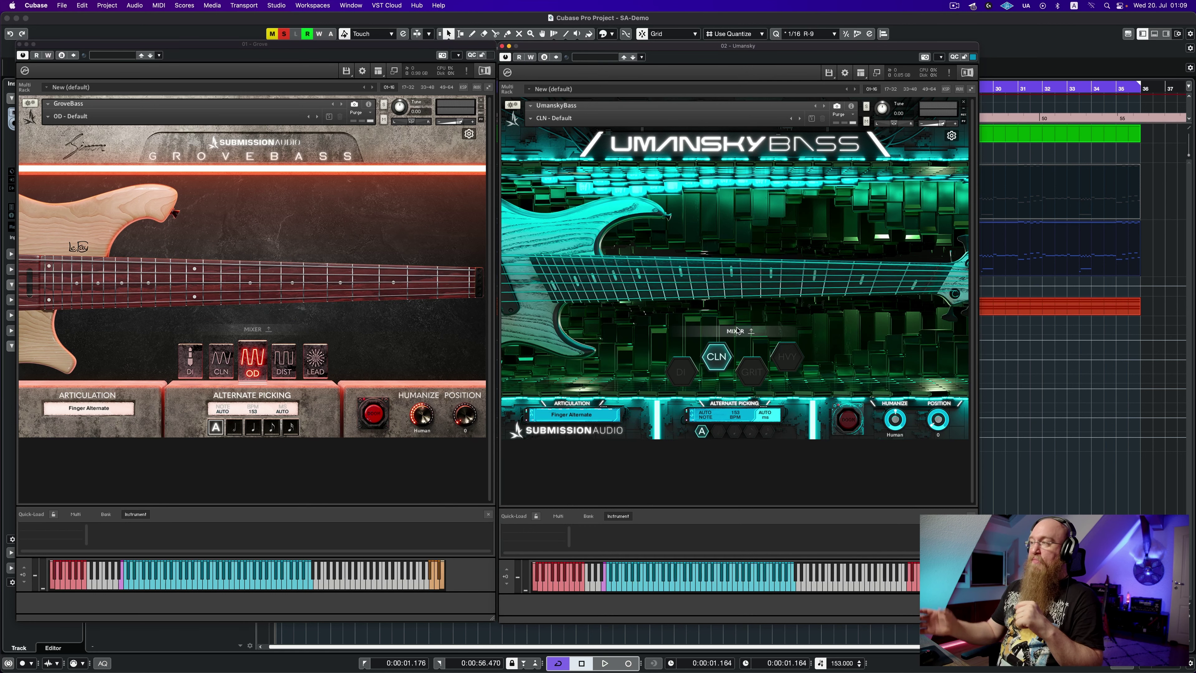